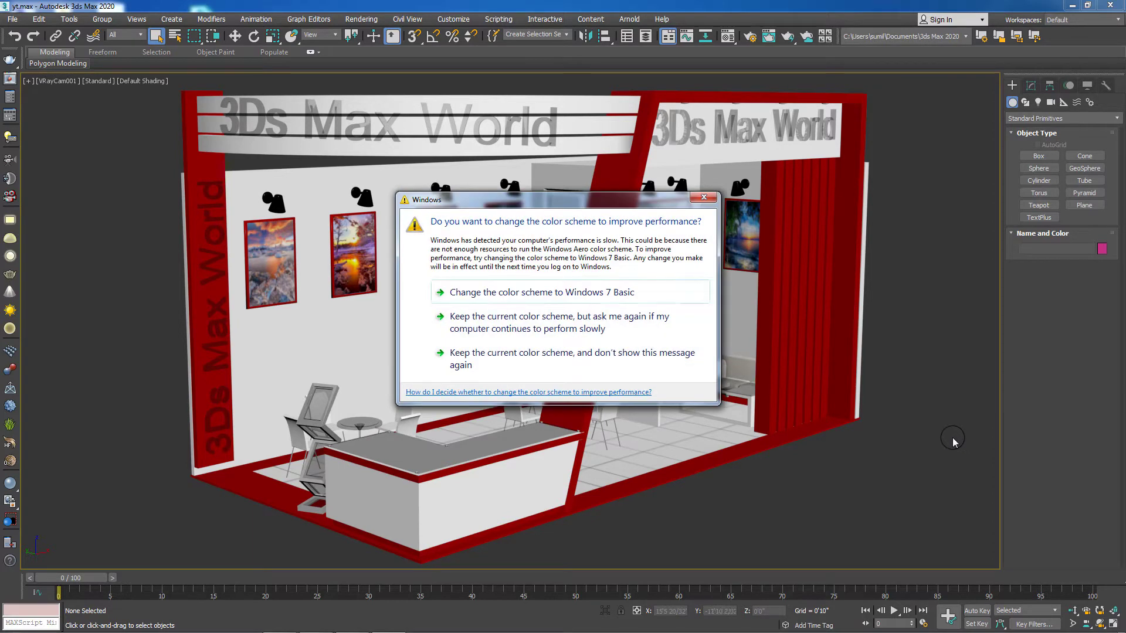
Step: Dismiss the Windows color scheme prompt and shift the camera view of the exhibition stall
{"action": "left_click", "coordinate": [703, 197]}
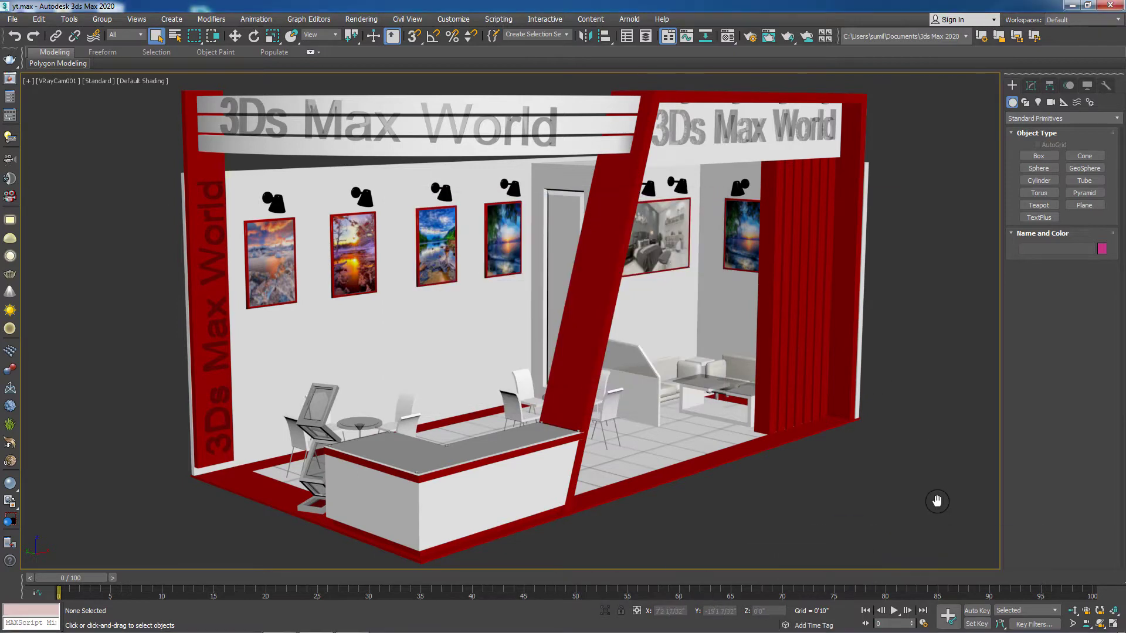
{"action": "middle_click_drag", "start_coordinate": [955, 476], "coordinate": [885, 505]}
{"action": "left_click", "coordinate": [792, 496]}
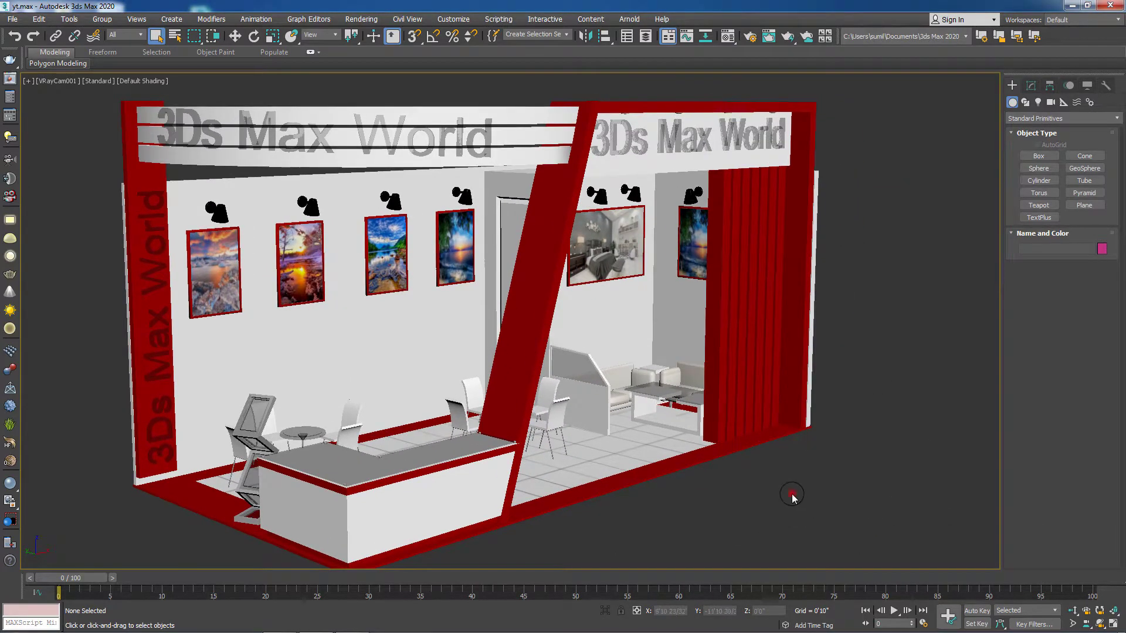
{"action": "left_click", "coordinate": [762, 514]}
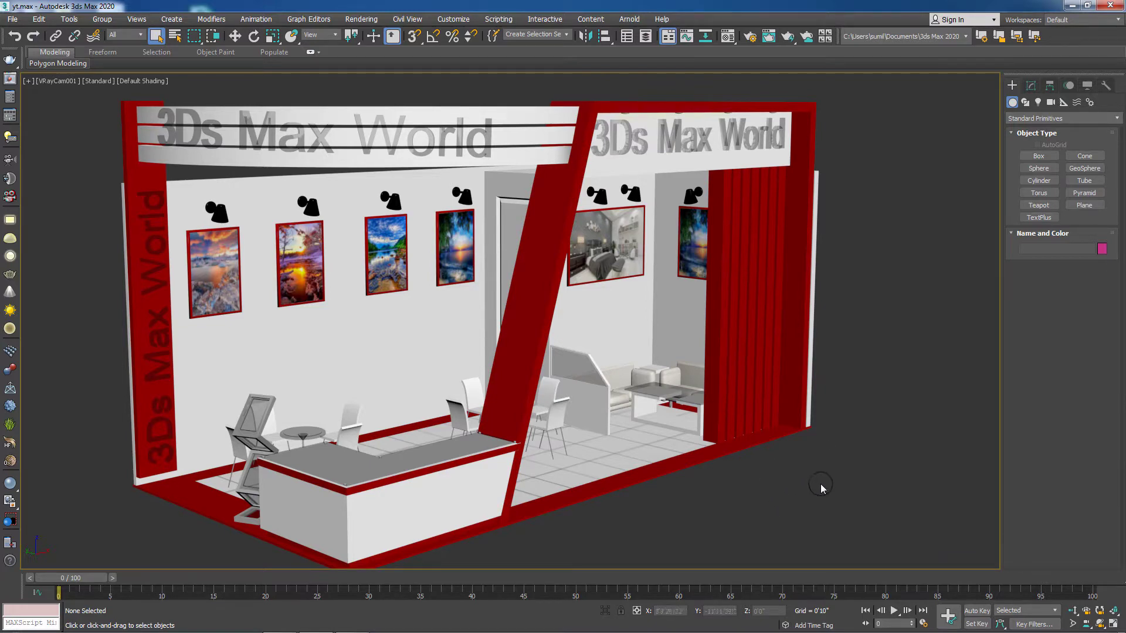
Step: In a maximized Perspective view, place a VRayPlane on the ground beside the exhibition stall
{"action": "key", "text": "alt+w"}
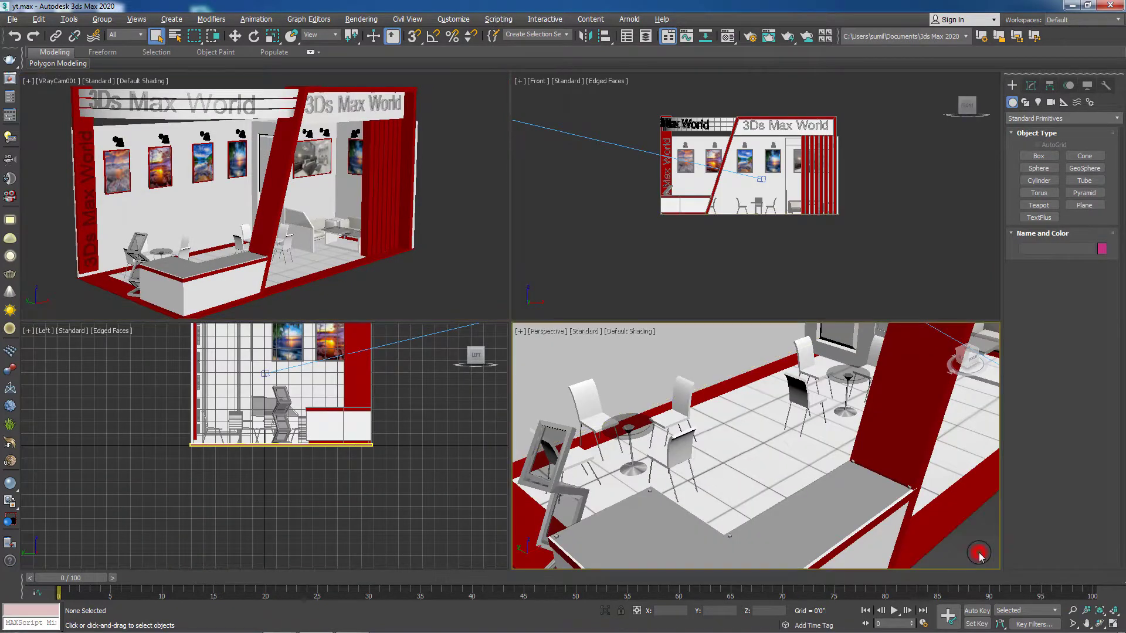
{"action": "scroll", "coordinate": [873, 524], "scroll_direction": "down", "scroll_amount": 8}
{"action": "middle_click_drag", "start_coordinate": [873, 524], "coordinate": [645, 446]}
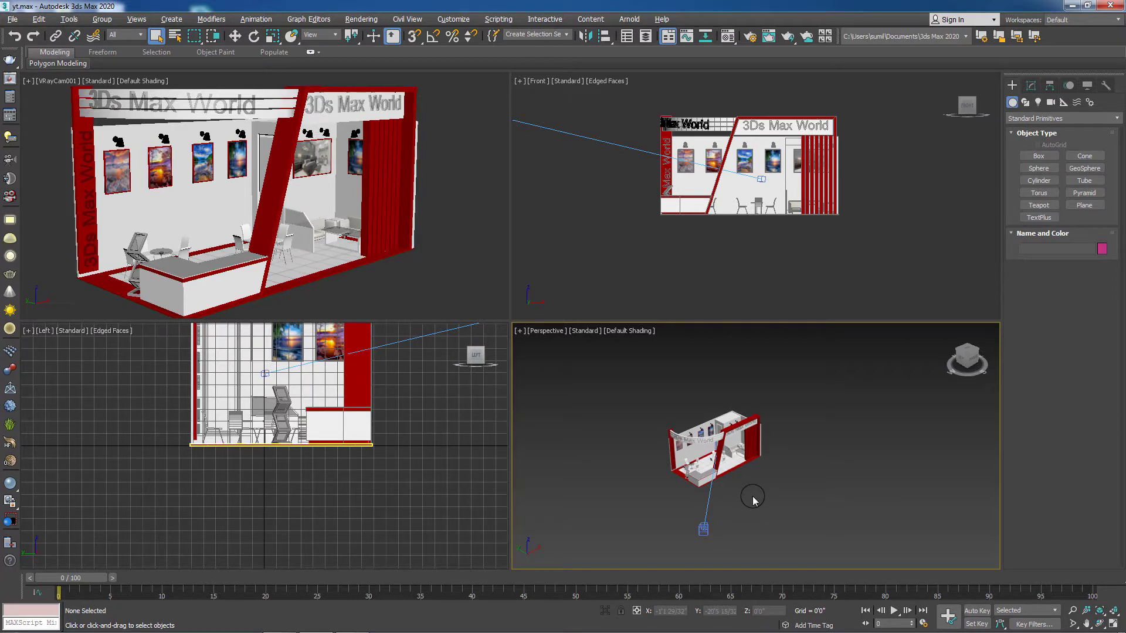
{"action": "key", "text": "alt+w"}
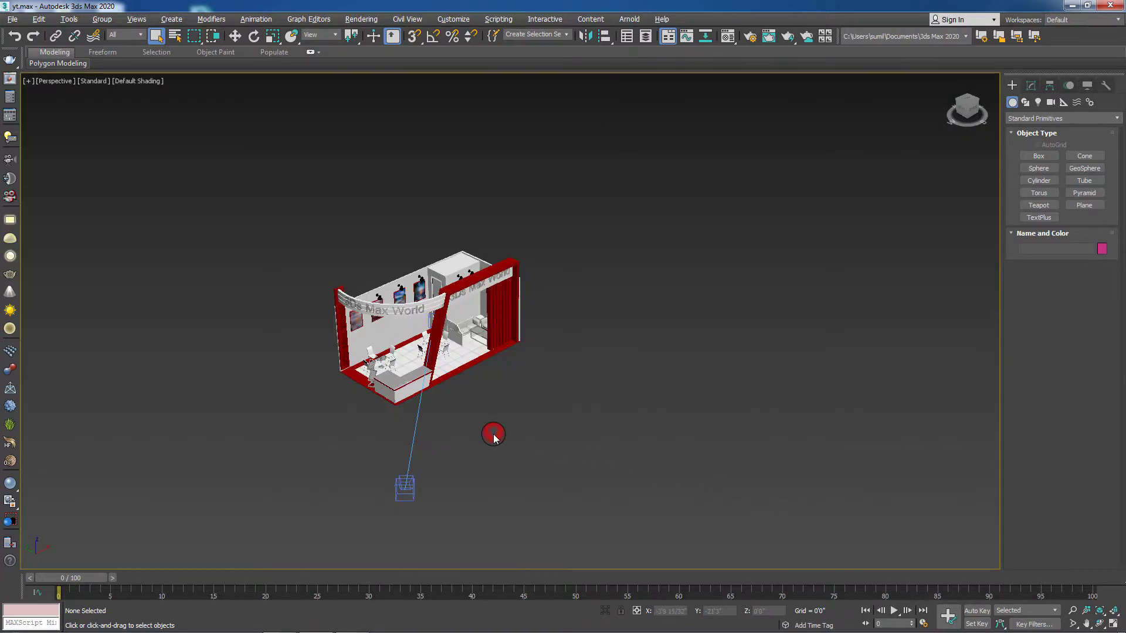
{"action": "scroll", "coordinate": [432, 302], "scroll_direction": "up", "scroll_amount": 6}
{"action": "middle_click_drag", "start_coordinate": [643, 491], "coordinate": [783, 436]}
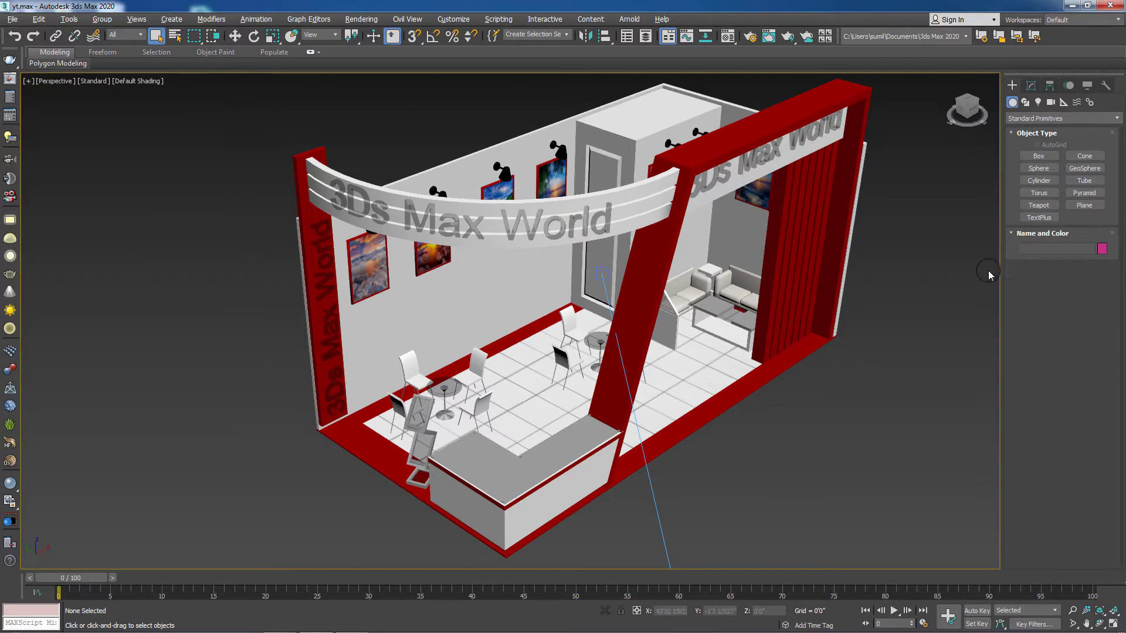
{"action": "middle_click_drag", "start_coordinate": [944, 396], "coordinate": [786, 489]}
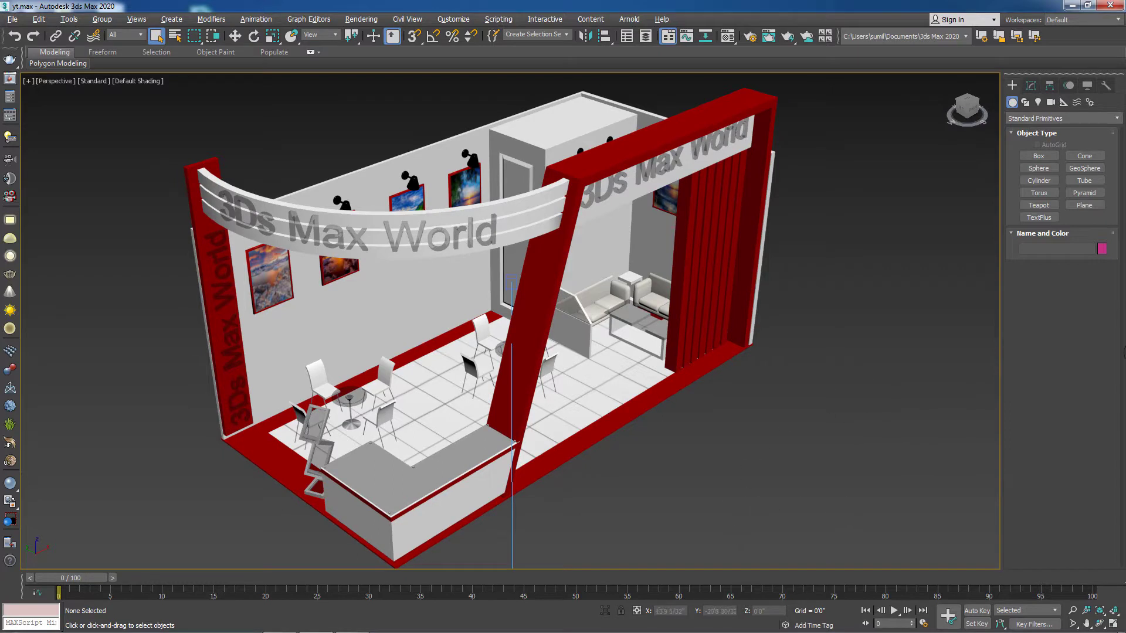
{"action": "left_click", "coordinate": [1057, 119]}
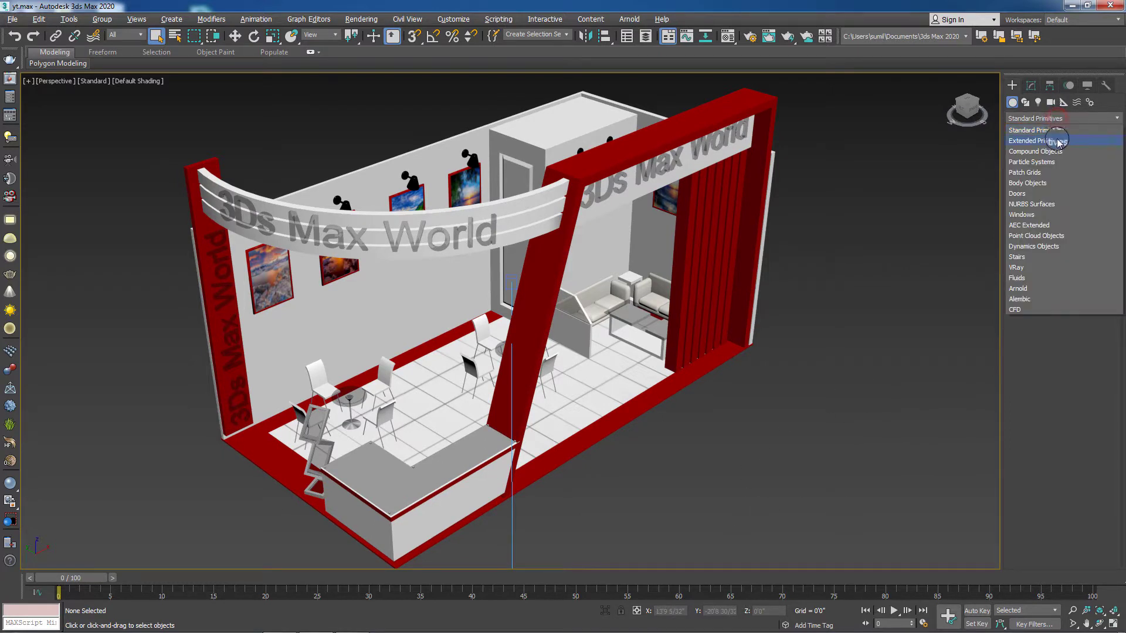
{"action": "left_click", "coordinate": [1017, 267]}
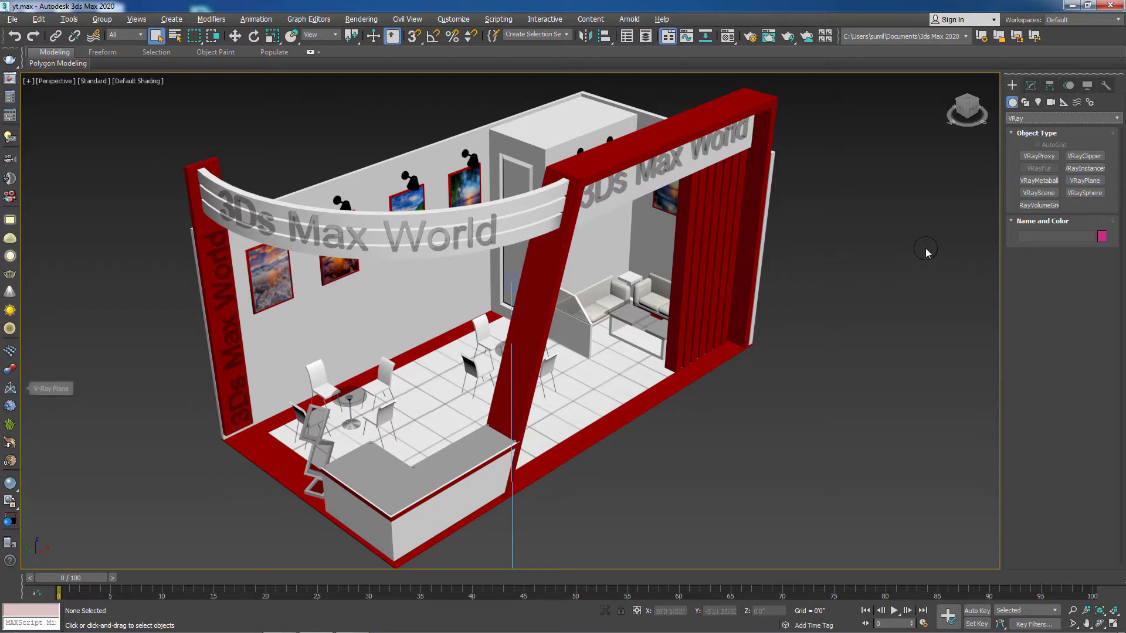
{"action": "left_click", "coordinate": [1084, 180]}
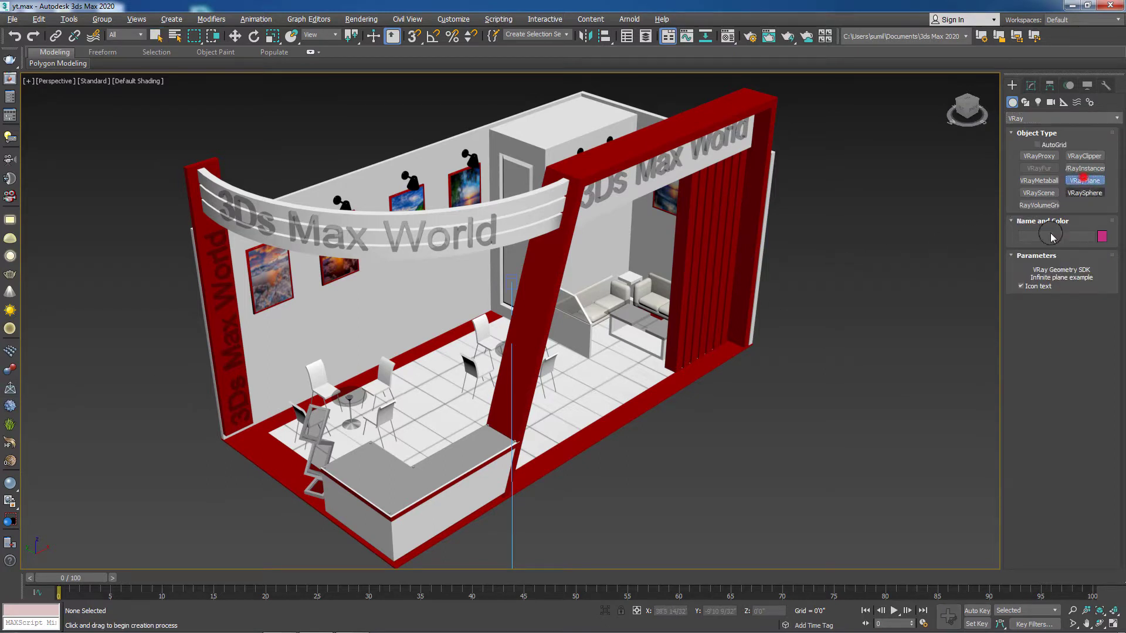
{"action": "left_click", "coordinate": [876, 423]}
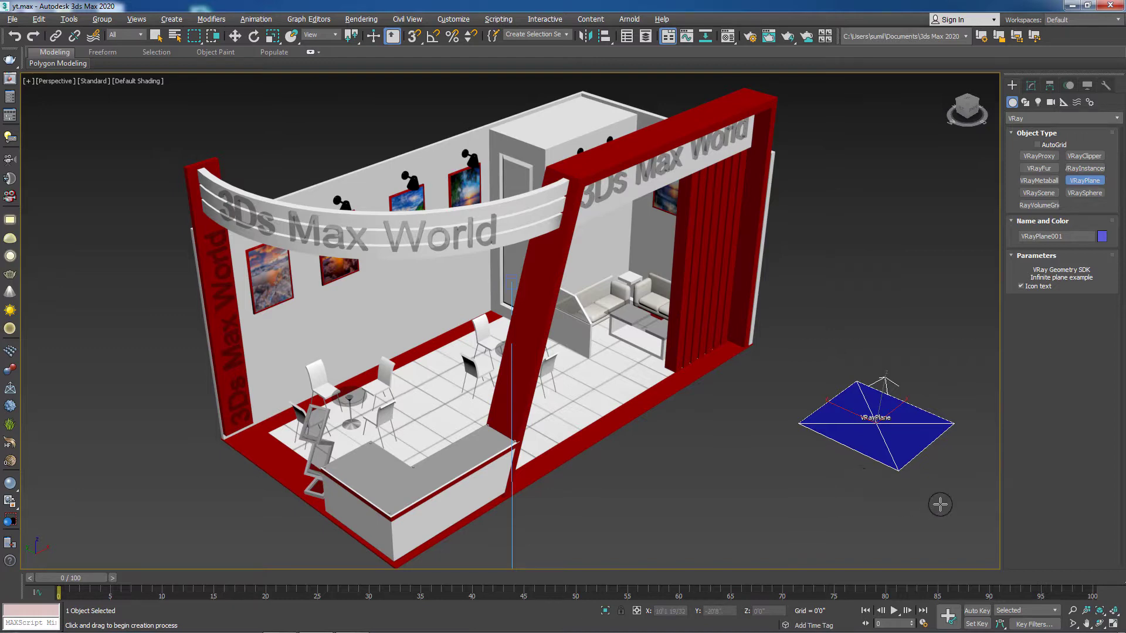
Step: Choose the last sample slot in the Material Editor and rename its VRayMtl material to gray
{"action": "key", "text": "m"}
{"action": "left_click_drag", "start_coordinate": [929, 209], "coordinate": [620, 199]}
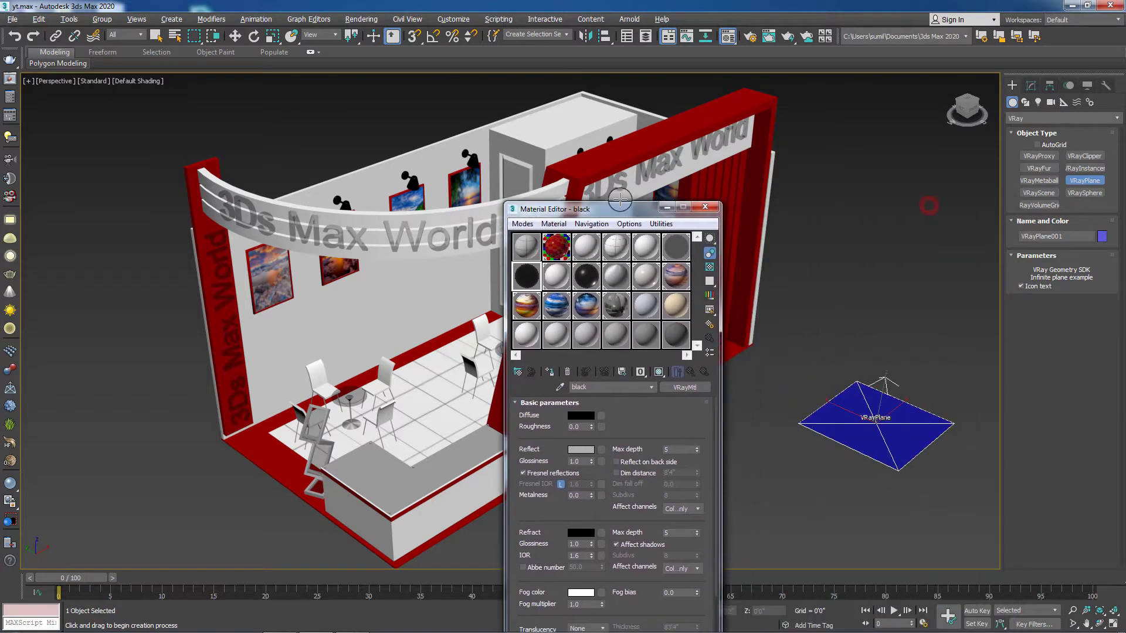
{"action": "left_click", "coordinate": [646, 308]}
{"action": "left_click", "coordinate": [675, 334]}
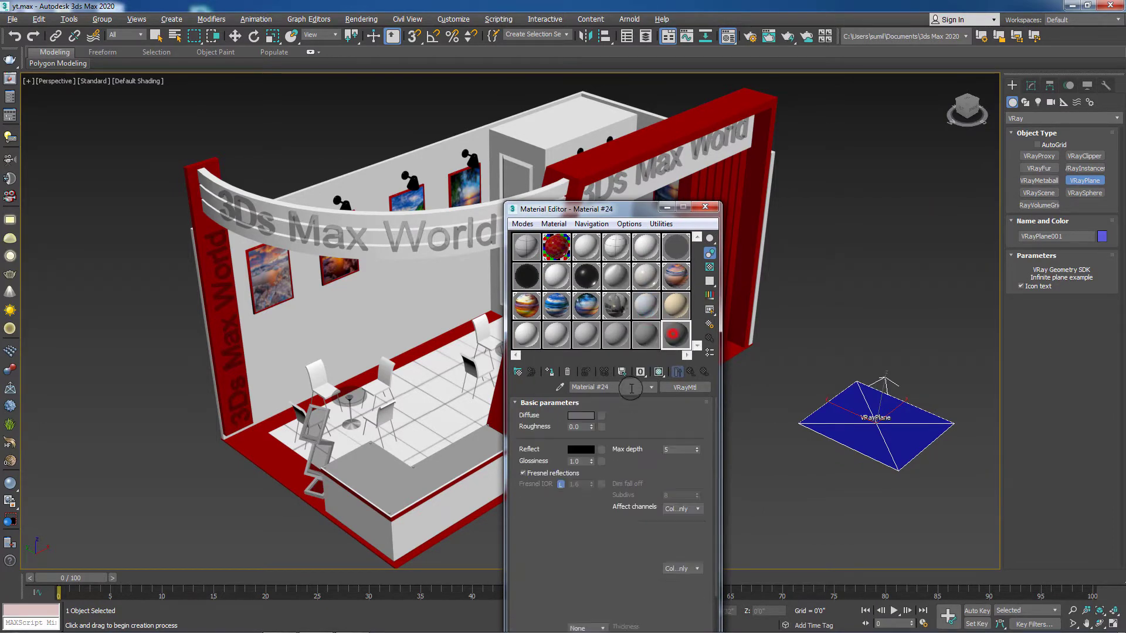
{"action": "left_click_drag", "start_coordinate": [623, 390], "coordinate": [486, 362]}
{"action": "type", "text": "gray"}
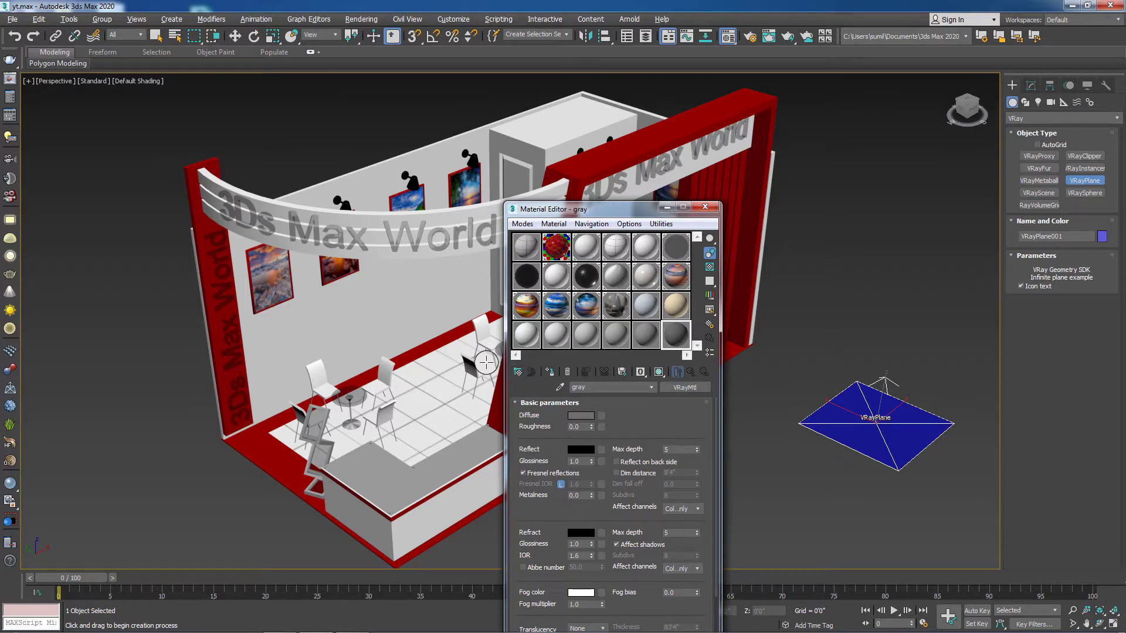
Step: Set the gray material's diffuse color to value 20 and its reflection color to about value 69
{"action": "left_click", "coordinate": [582, 415]}
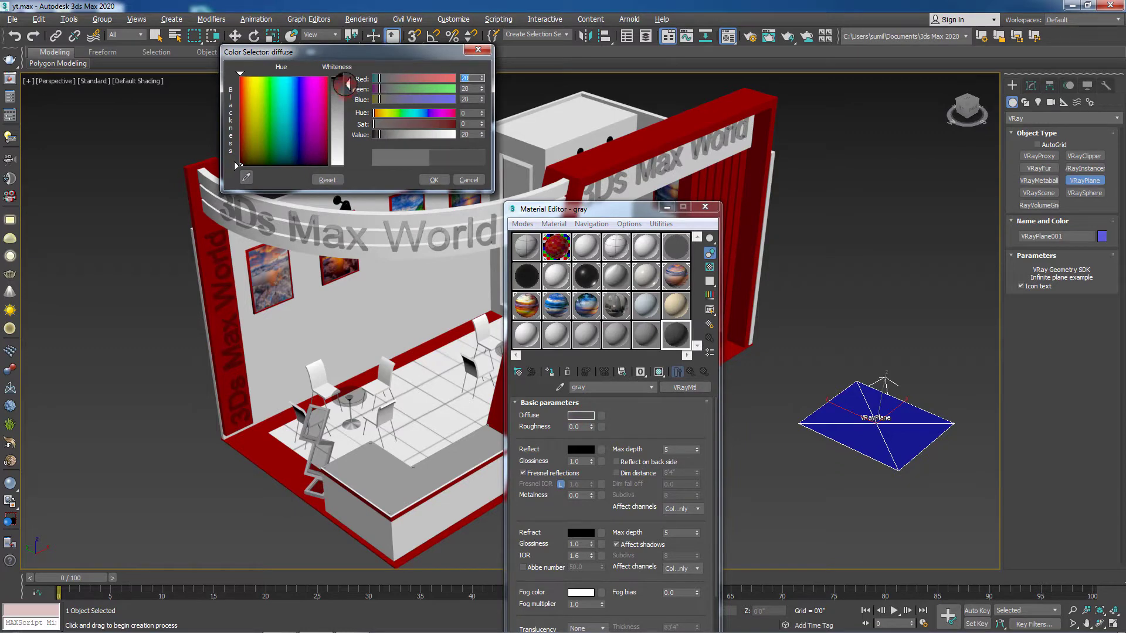
{"action": "left_click_drag", "start_coordinate": [348, 93], "coordinate": [348, 85]}
{"action": "left_click", "coordinate": [424, 180]}
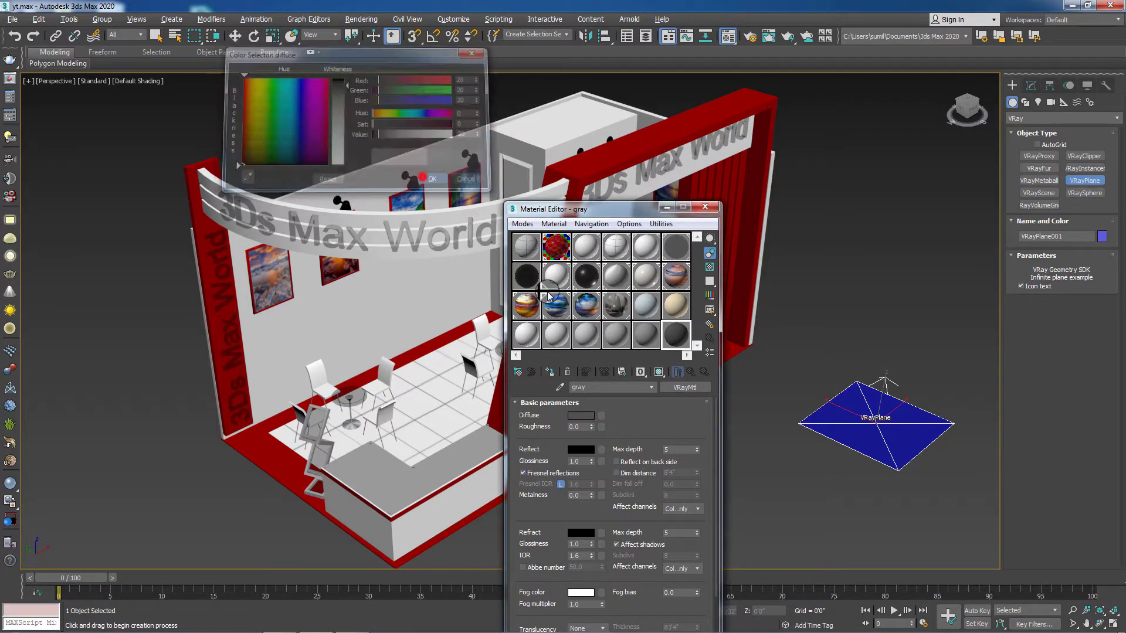
{"action": "left_click", "coordinate": [579, 450]}
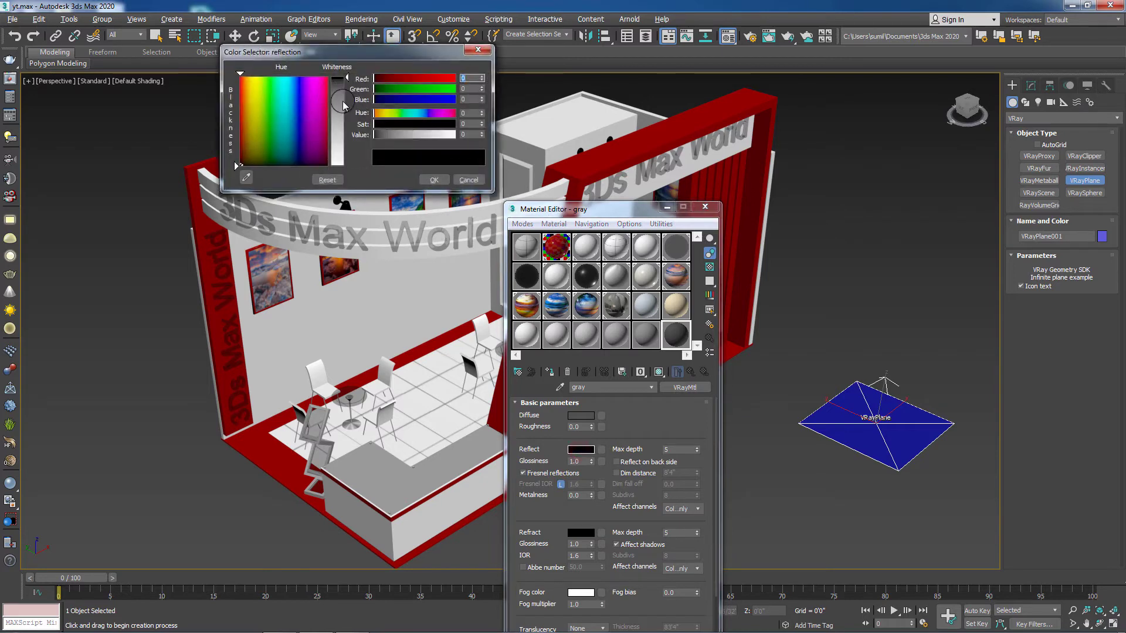
{"action": "left_click", "coordinate": [342, 101]}
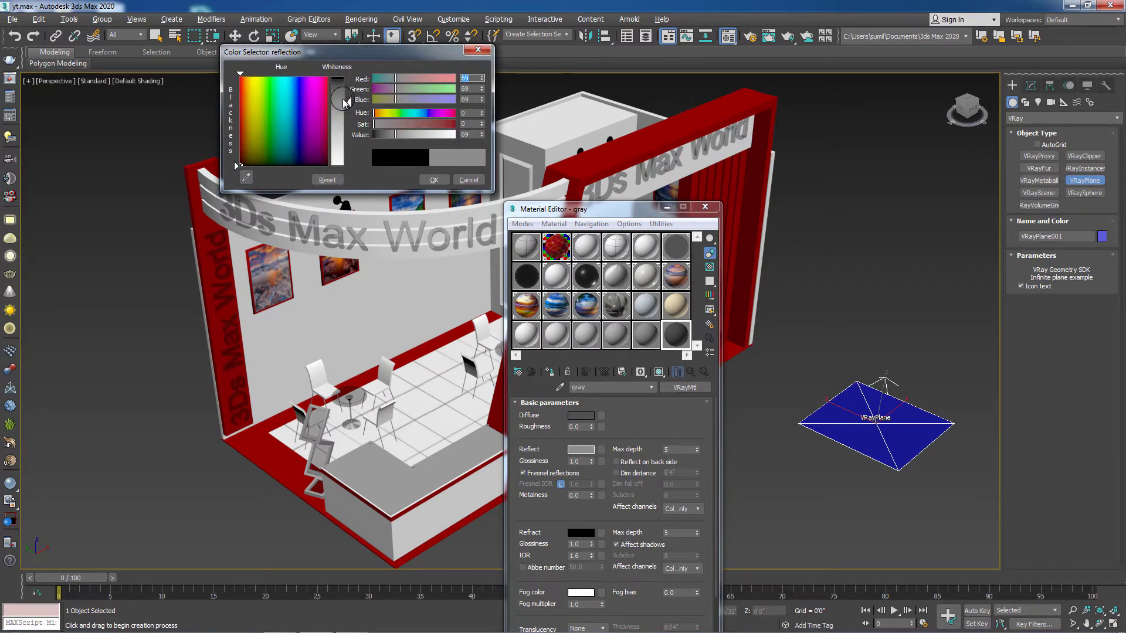
{"action": "left_click", "coordinate": [344, 102]}
{"action": "left_click", "coordinate": [451, 152]}
{"action": "left_click", "coordinate": [431, 178]}
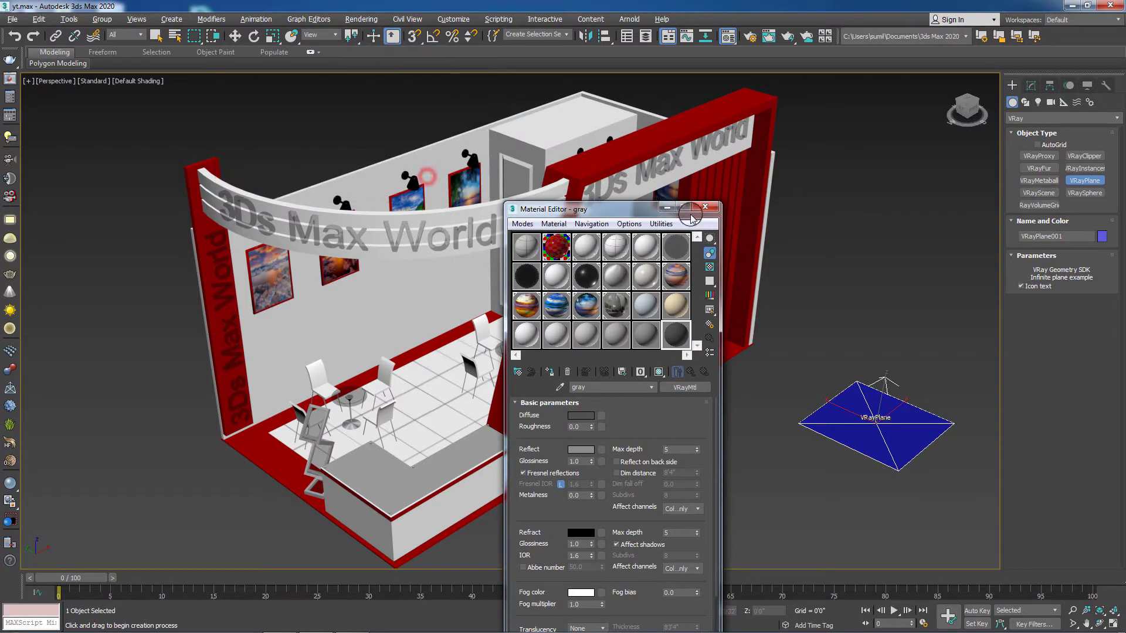
{"action": "left_click", "coordinate": [865, 444]}
{"action": "right_click", "coordinate": [864, 444]}
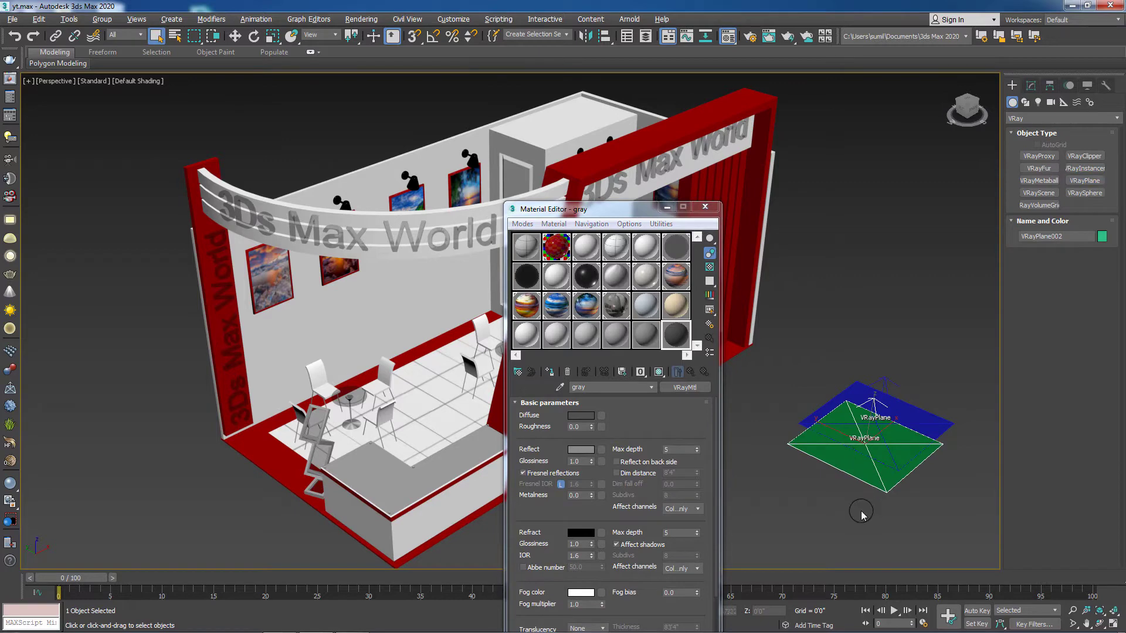
{"action": "key", "text": "ctrl+z"}
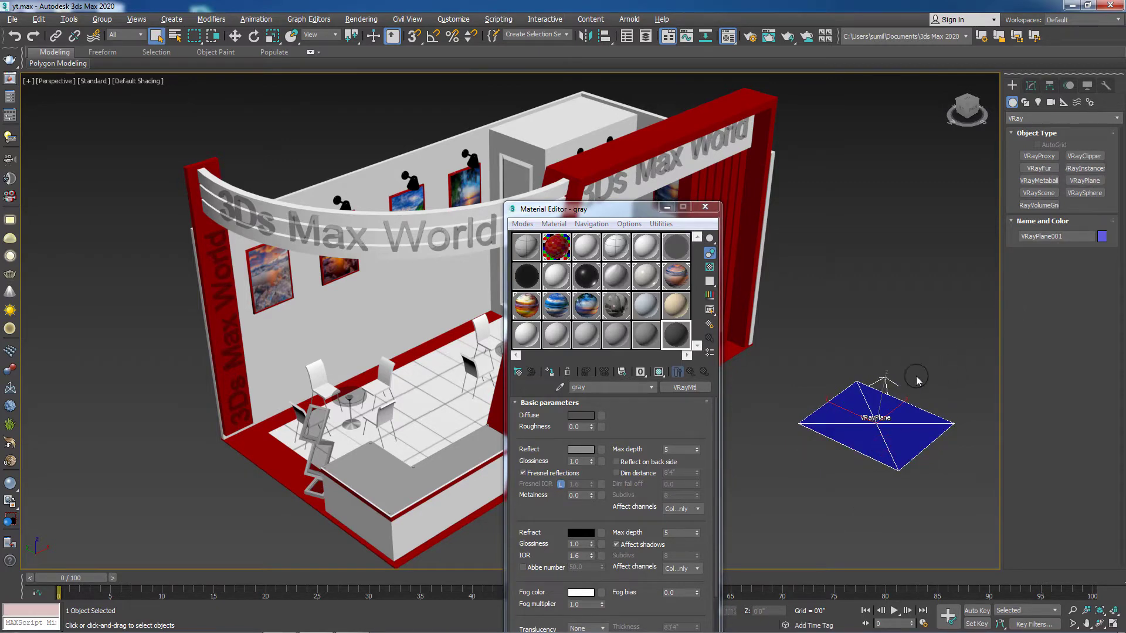
Step: Preview the gray material enlarged against a checkered background, with its reflection color lightened to value 91
{"action": "left_click", "coordinate": [1031, 85]}
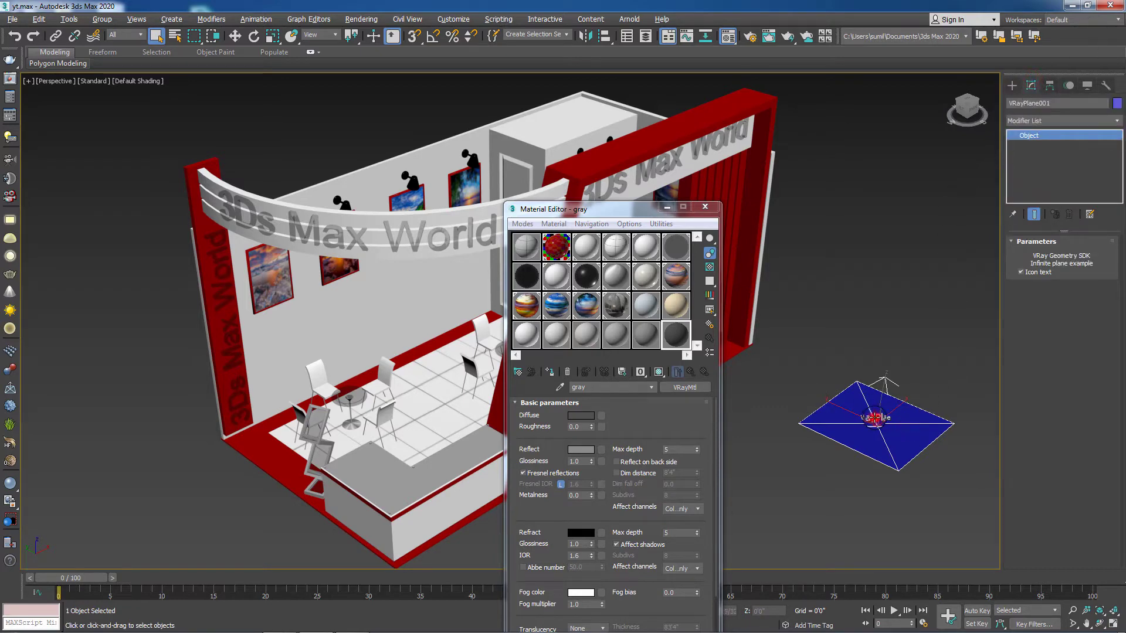
{"action": "left_click", "coordinate": [678, 334]}
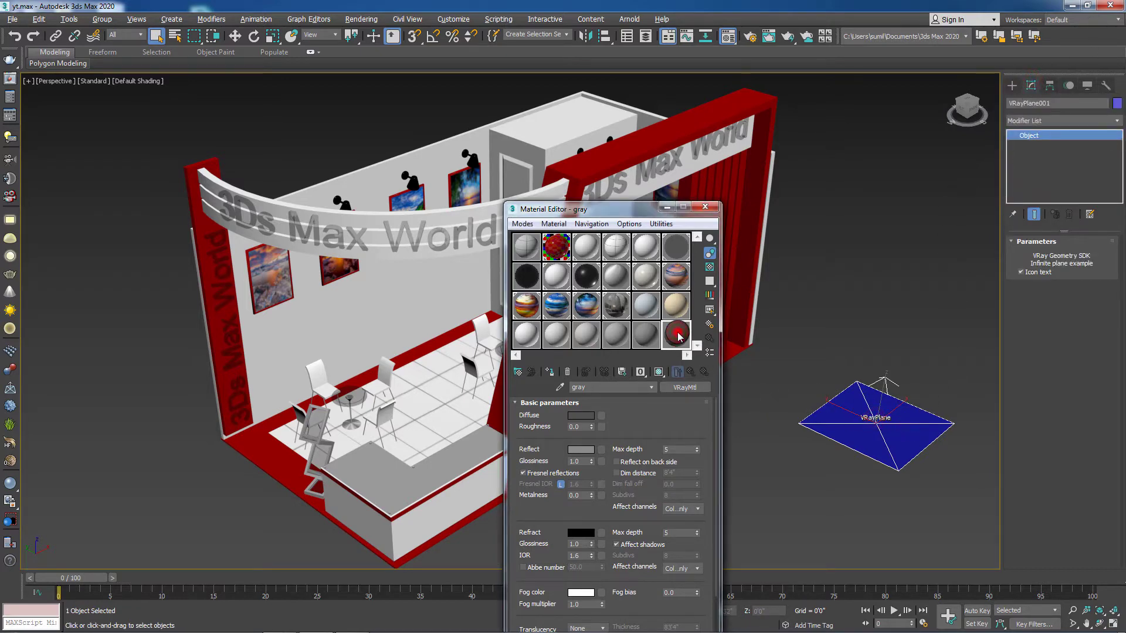
{"action": "double_click", "coordinate": [678, 333]}
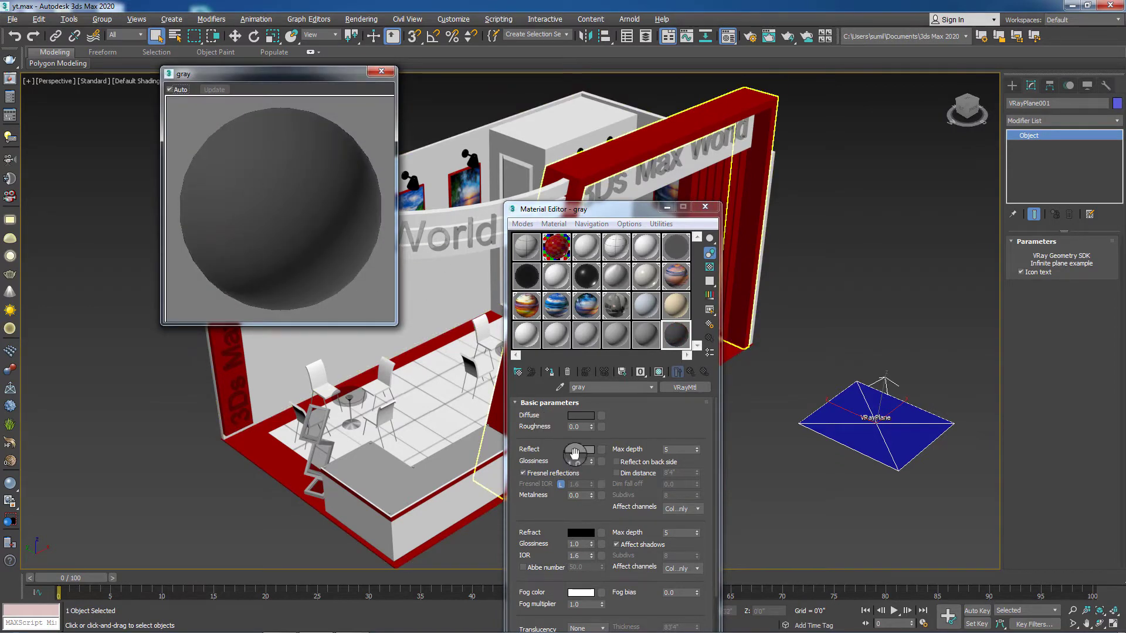
{"action": "left_click", "coordinate": [574, 453]}
{"action": "mouse_move", "coordinate": [337, 121]}
{"action": "left_mouse_down"}
{"action": "mouse_move", "coordinate": [345, 99]}
{"action": "mouse_move", "coordinate": [342, 108]}
{"action": "left_mouse_up"}
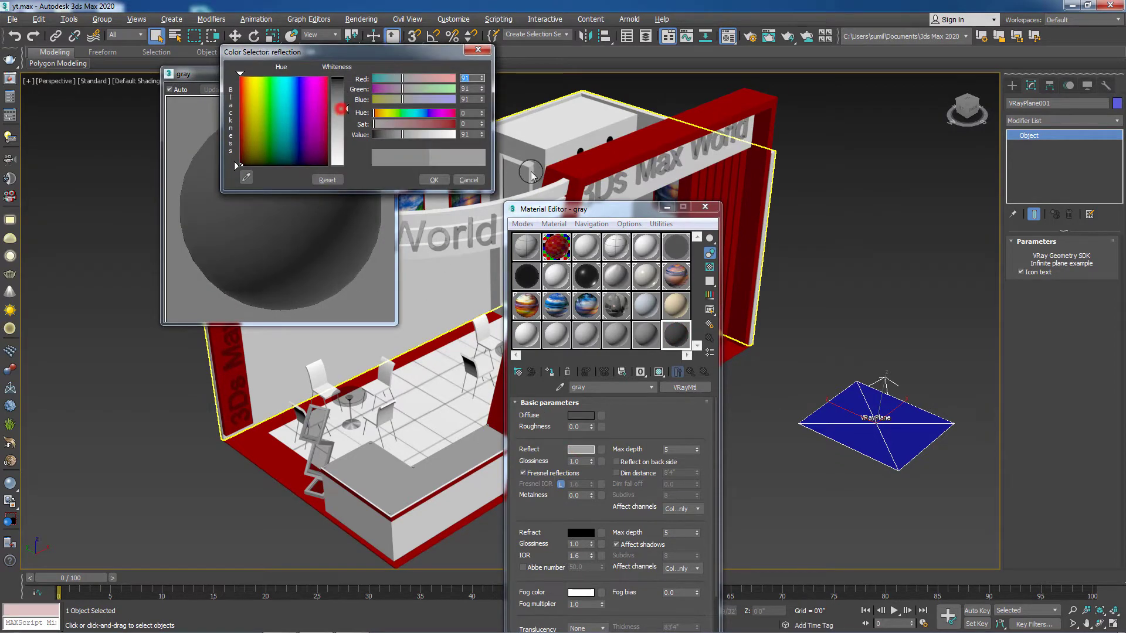
{"action": "left_click", "coordinate": [710, 267]}
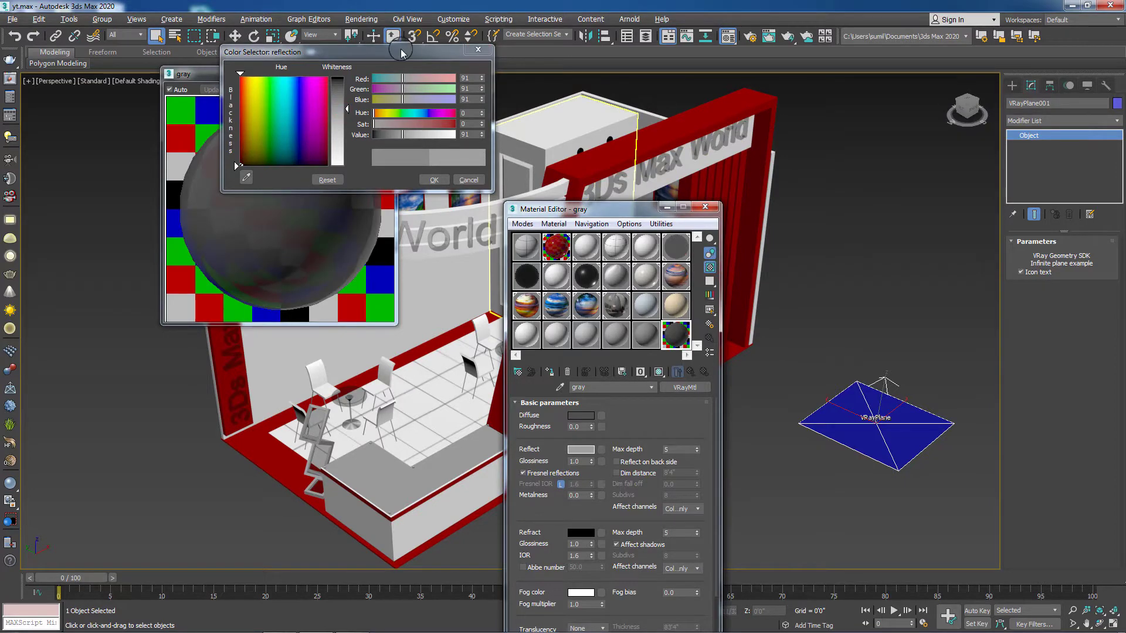
{"action": "left_click_drag", "start_coordinate": [402, 53], "coordinate": [399, 332]}
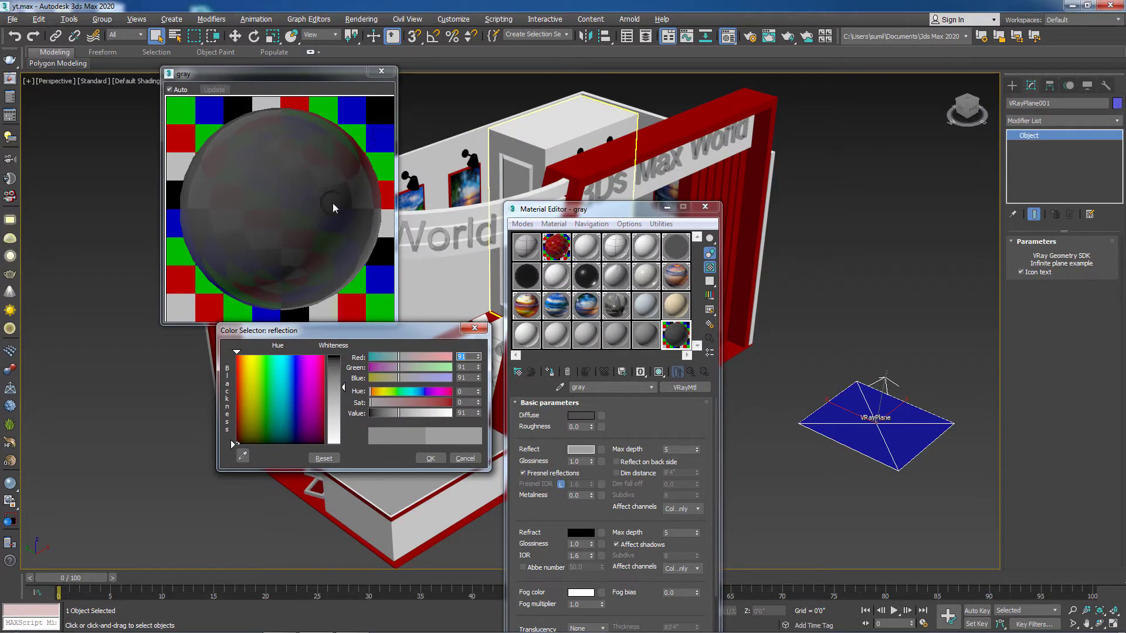
Step: Adjust the gray material's reflection color to value 96 and accept it
{"action": "left_click", "coordinate": [475, 328]}
{"action": "left_click", "coordinate": [581, 449]}
{"action": "left_click_drag", "start_coordinate": [398, 414], "coordinate": [380, 414]}
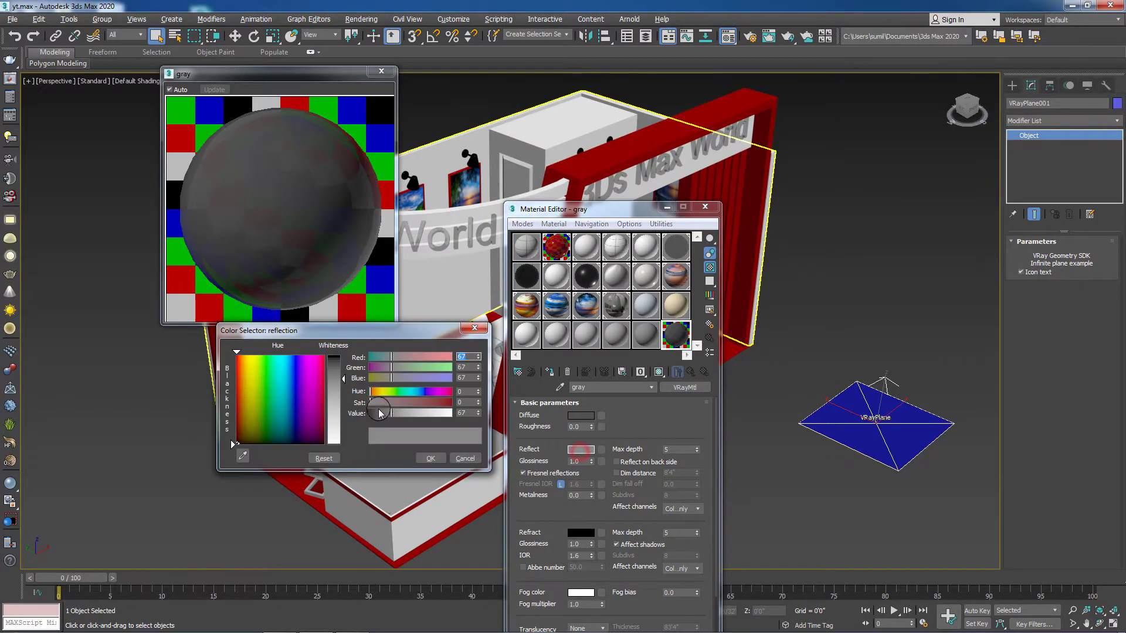
{"action": "mouse_move", "coordinate": [344, 378]}
{"action": "left_mouse_down"}
{"action": "mouse_move", "coordinate": [353, 447]}
{"action": "mouse_move", "coordinate": [343, 389]}
{"action": "left_mouse_up"}
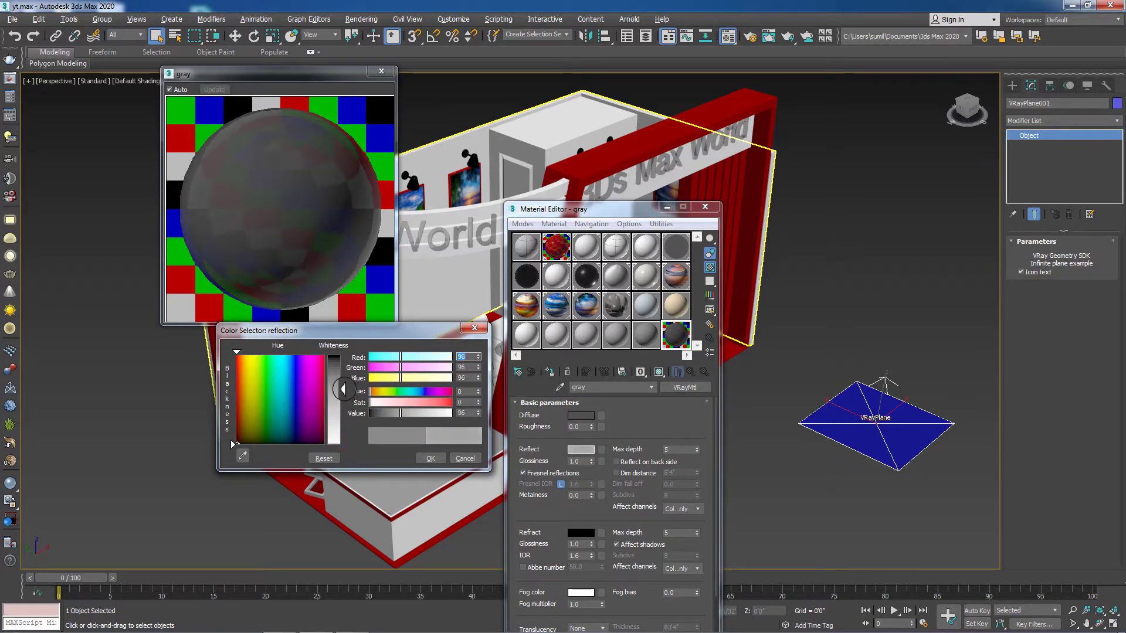
{"action": "left_click", "coordinate": [430, 459]}
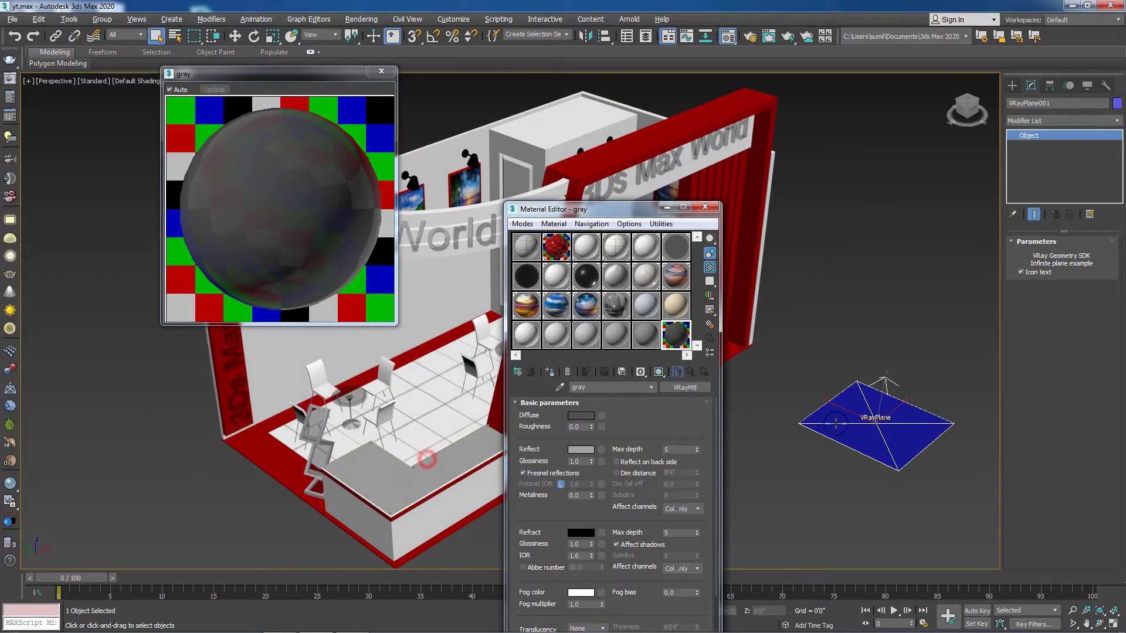
Step: Assign the gray material to the selected VRayPlane, enable its shaded viewport display, and close the Material Editor
{"action": "left_click", "coordinate": [549, 371]}
{"action": "left_click", "coordinate": [656, 371]}
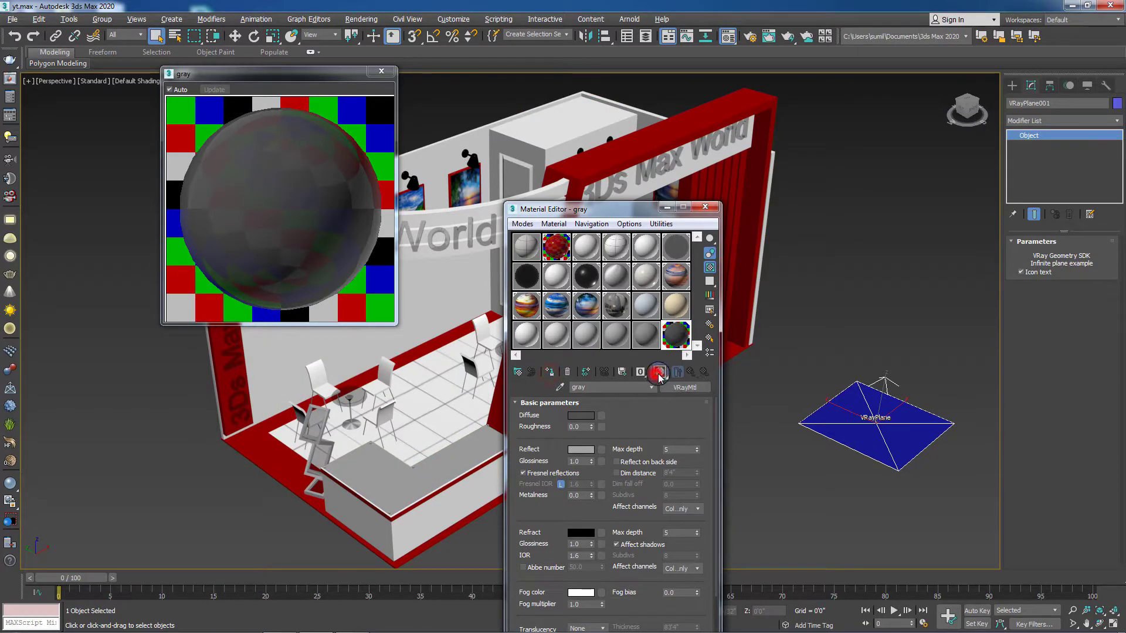
{"action": "left_click", "coordinate": [706, 207]}
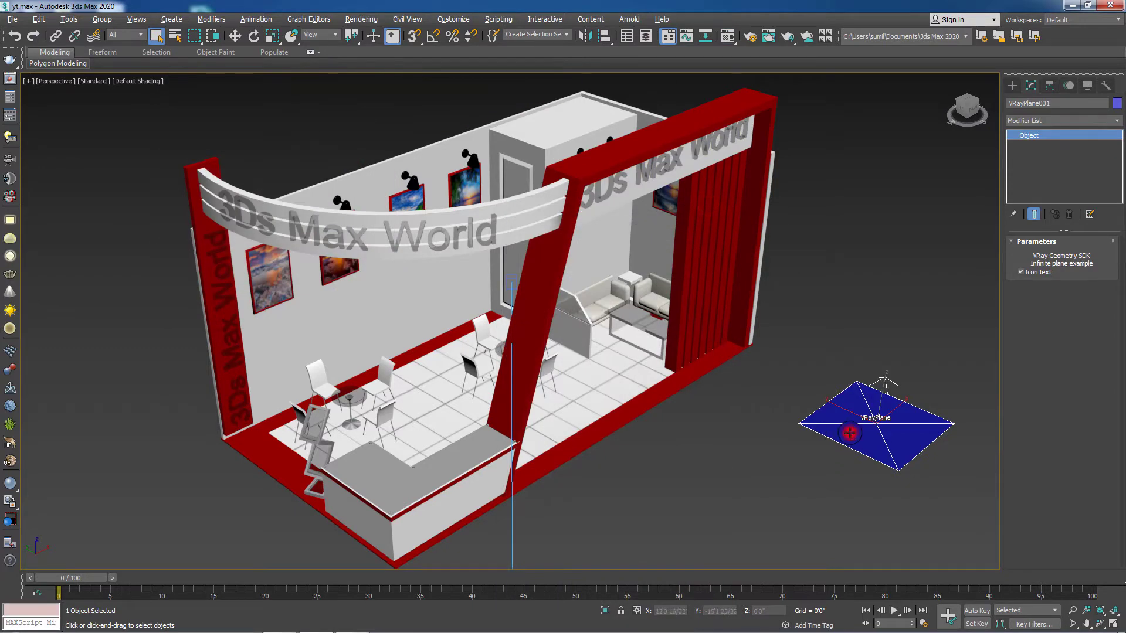
{"action": "scroll", "coordinate": [782, 485], "scroll_direction": "down", "scroll_amount": 8}
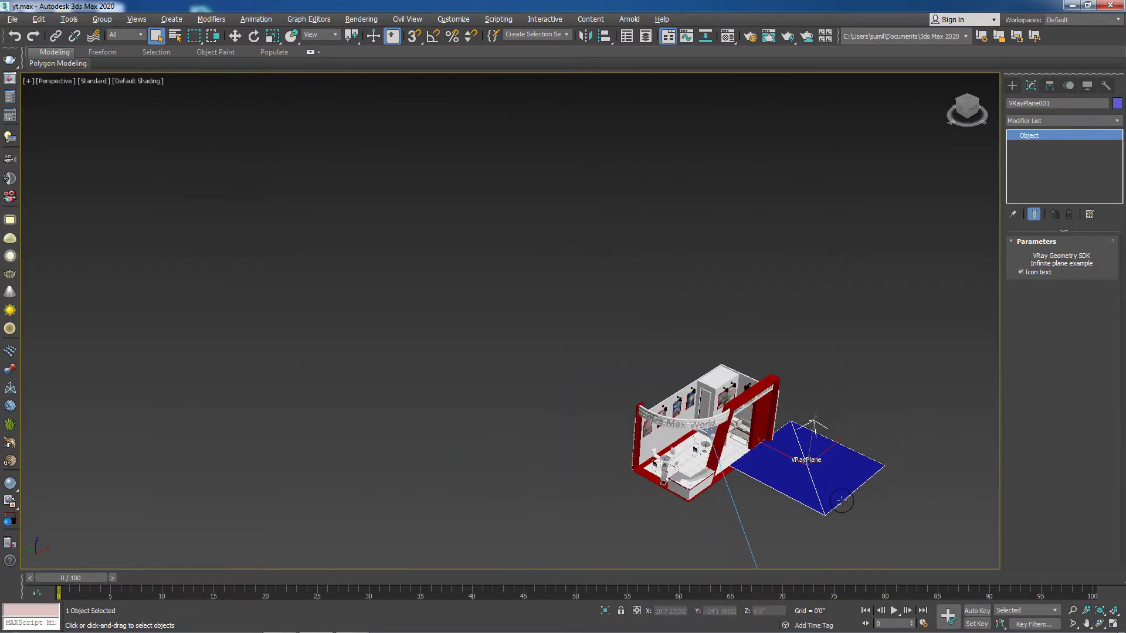
{"action": "middle_click_drag", "start_coordinate": [841, 501], "coordinate": [682, 443]}
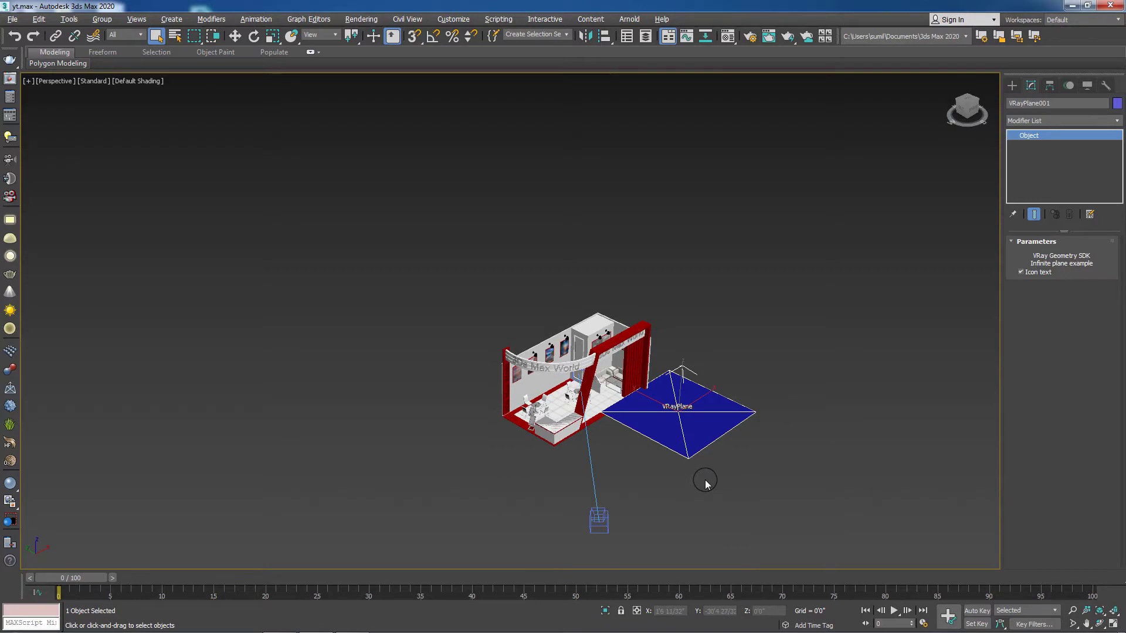
Step: Clone the VRayPlane as a single independent copy placed behind the exhibition stall
{"action": "key", "text": "l"}
{"action": "middle_click_drag", "start_coordinate": [724, 387], "coordinate": [593, 527]}
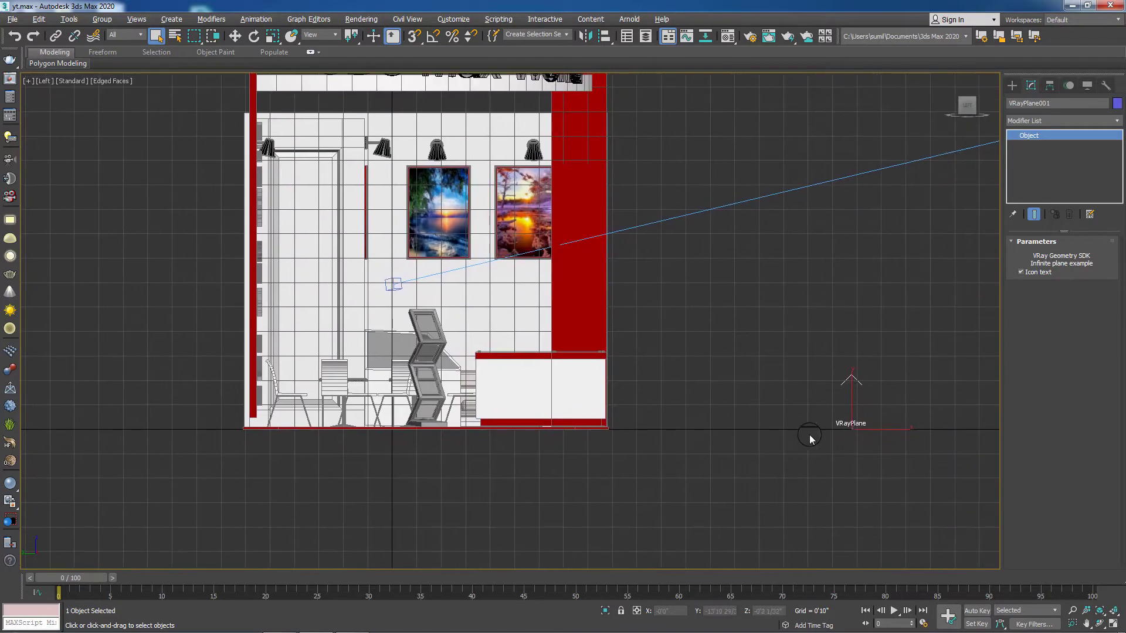
{"action": "scroll", "coordinate": [826, 438], "scroll_direction": "down", "scroll_amount": 6}
{"action": "middle_click_drag", "start_coordinate": [794, 448], "coordinate": [748, 469], "text": "alt"}
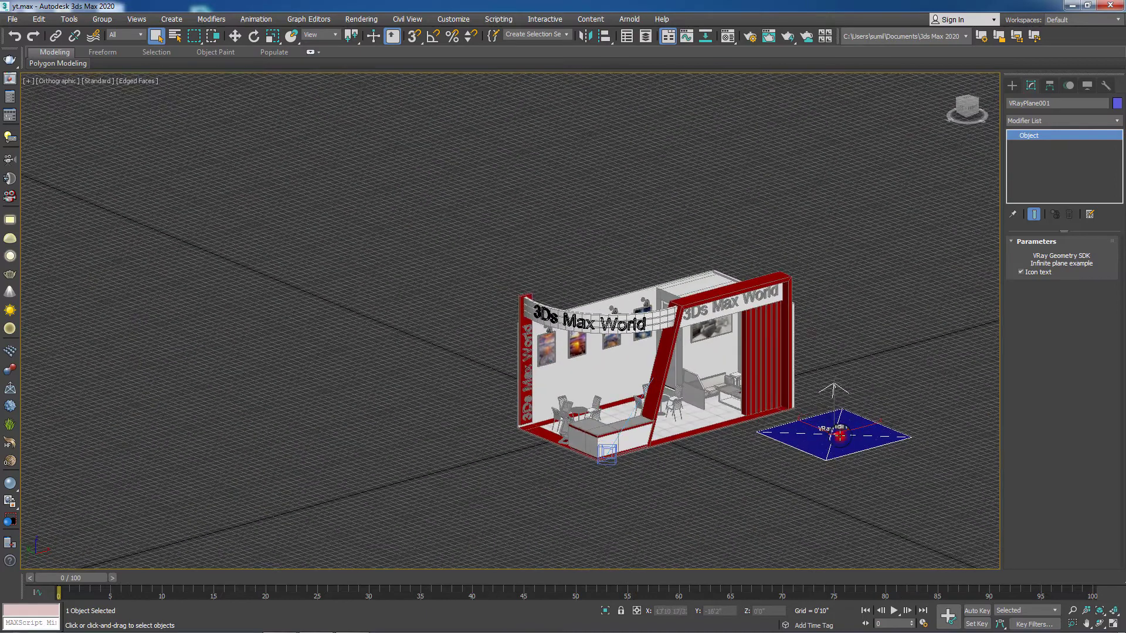
{"action": "key", "text": "w"}
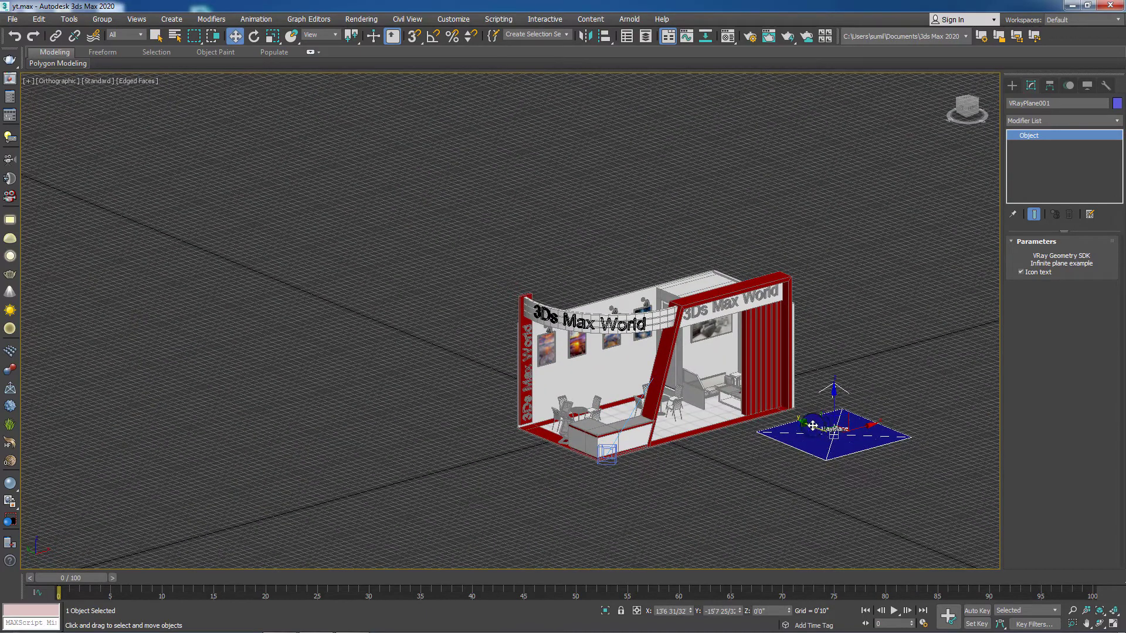
{"action": "mouse_move", "coordinate": [812, 426]}
{"action": "left_mouse_down", "text": "shift"}
{"action": "mouse_move", "coordinate": [593, 266]}
{"action": "mouse_move", "coordinate": [512, 188]}
{"action": "mouse_move", "coordinate": [454, 152]}
{"action": "mouse_move", "coordinate": [455, 164]}
{"action": "left_mouse_up", "text": "shift"}
{"action": "left_click", "coordinate": [566, 373]}
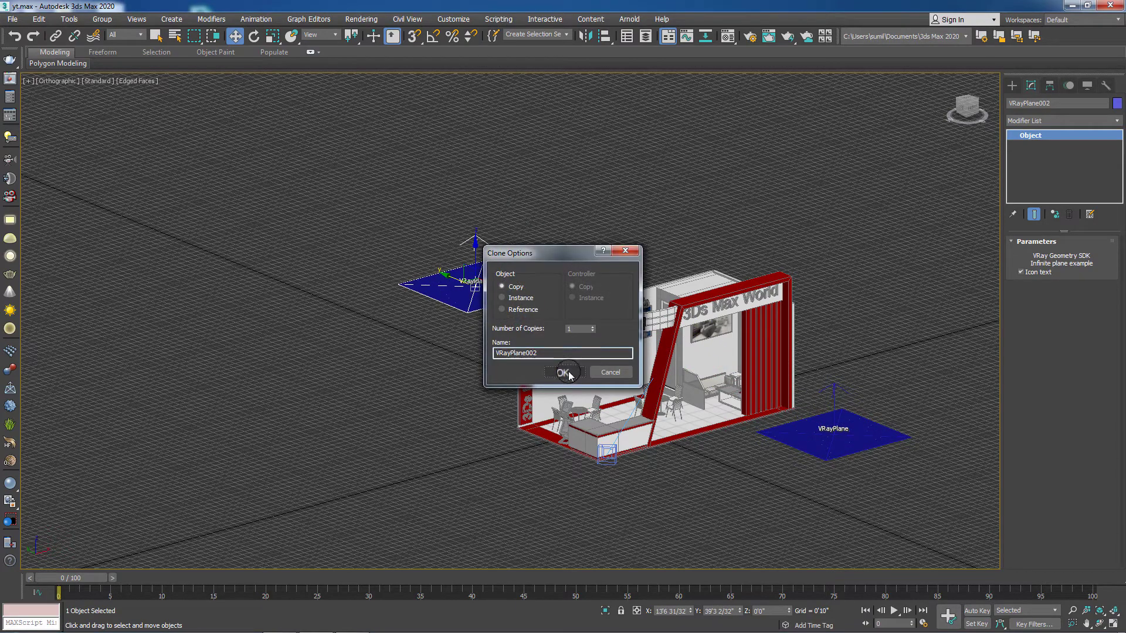
Step: Rotate the copied plane 90 degrees about X using angle snap so it stands upright, with the snap turned off again
{"action": "key", "text": "e"}
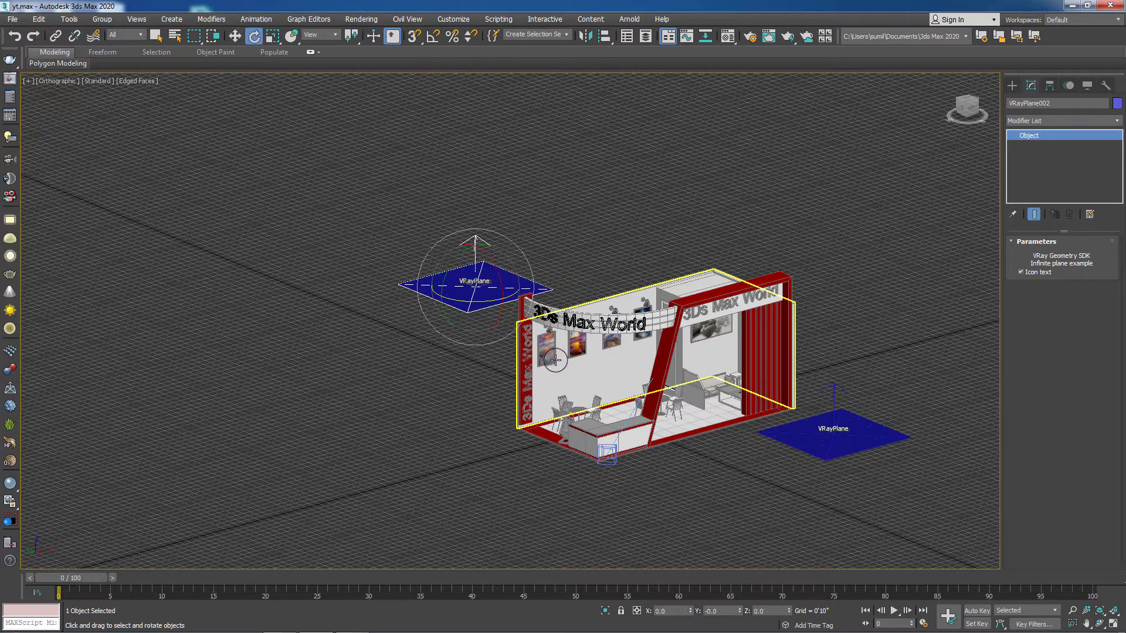
{"action": "left_click", "coordinate": [431, 40]}
{"action": "left_click_drag", "start_coordinate": [495, 256], "coordinate": [494, 273]}
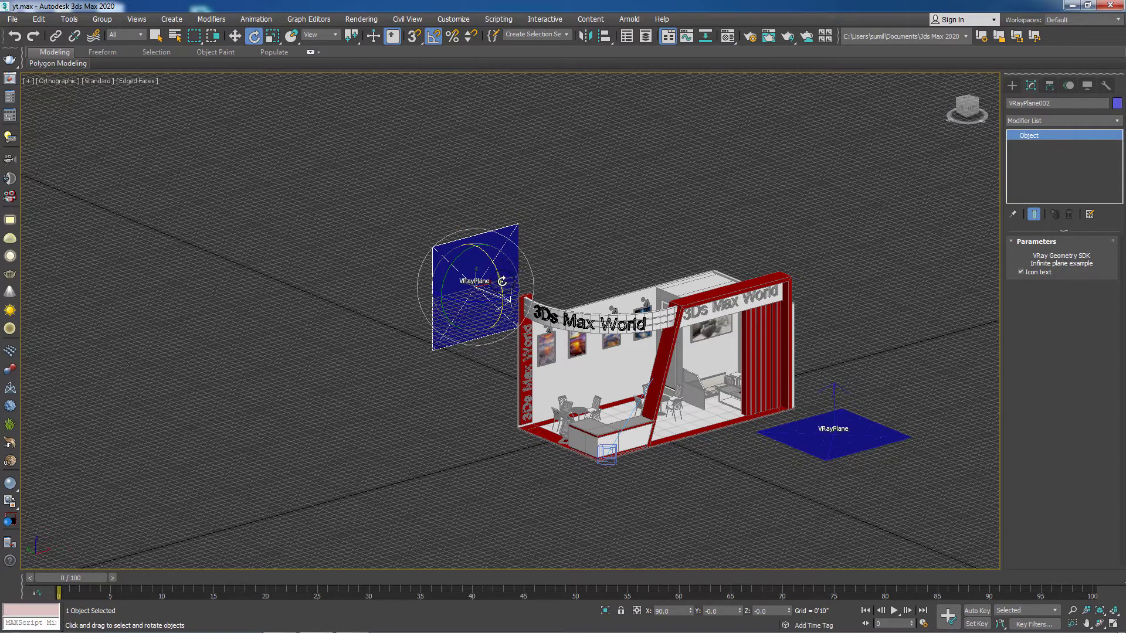
{"action": "left_click", "coordinate": [432, 37]}
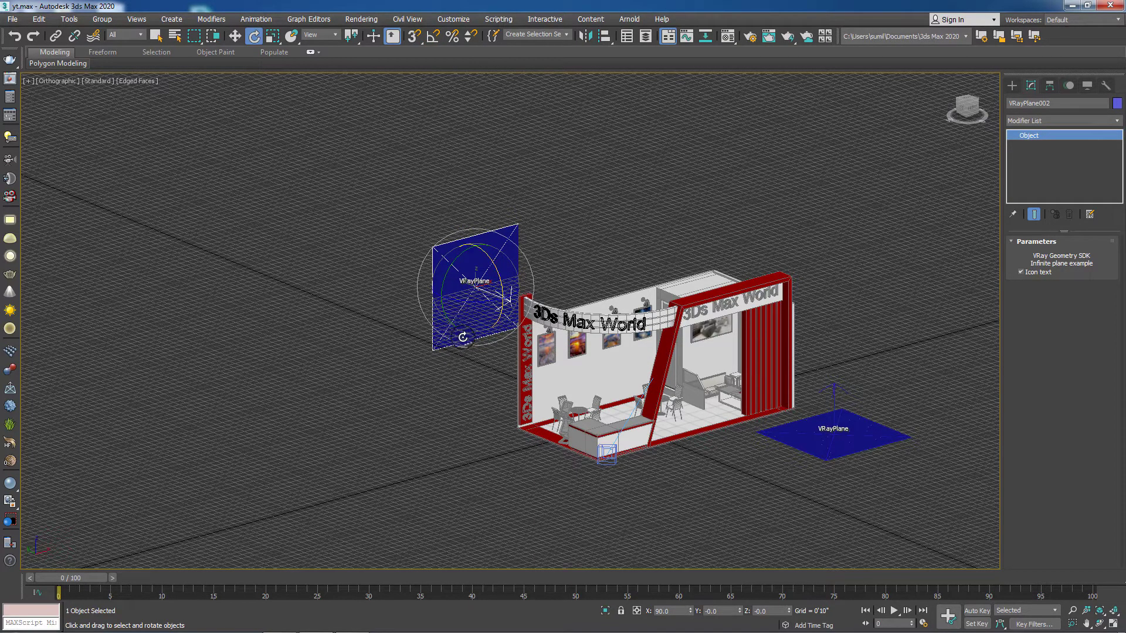
Step: Turn the upright plane about -26.8 degrees around the vertical axis to angle it behind the stall
{"action": "middle_click_drag", "start_coordinate": [469, 385], "coordinate": [523, 315], "text": "alt"}
{"action": "left_click_drag", "start_coordinate": [493, 311], "coordinate": [460, 316]}
{"action": "scroll", "coordinate": [617, 357], "scroll_direction": "down", "scroll_amount": 5}
{"action": "middle_click_drag", "start_coordinate": [617, 356], "coordinate": [769, 517], "text": "alt"}
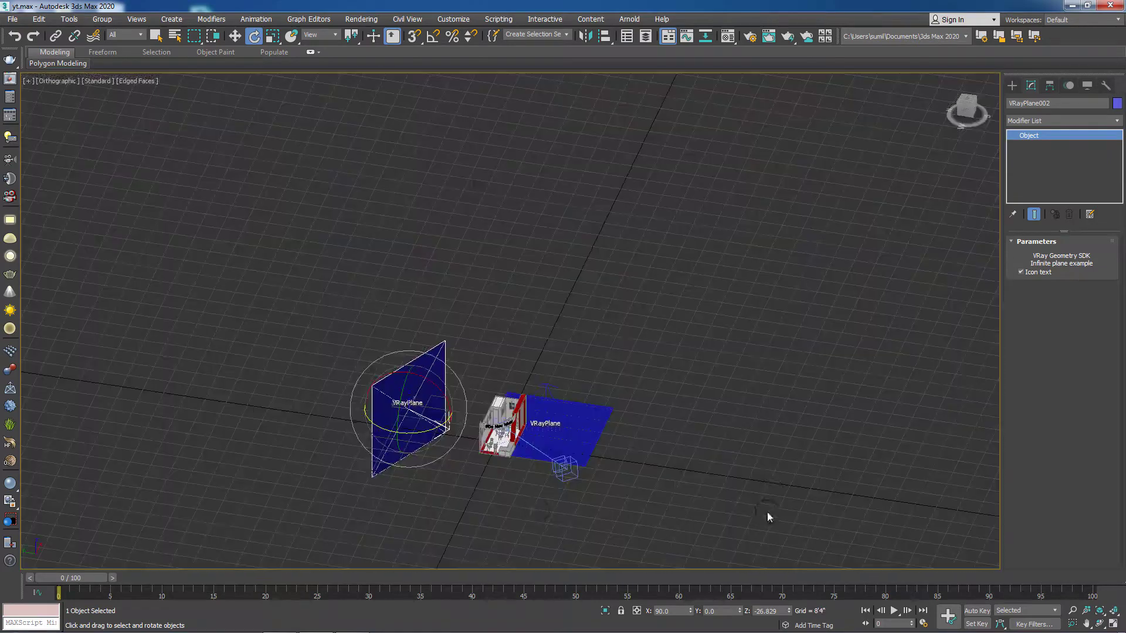
{"action": "middle_click_drag", "start_coordinate": [705, 482], "coordinate": [633, 511], "text": "alt"}
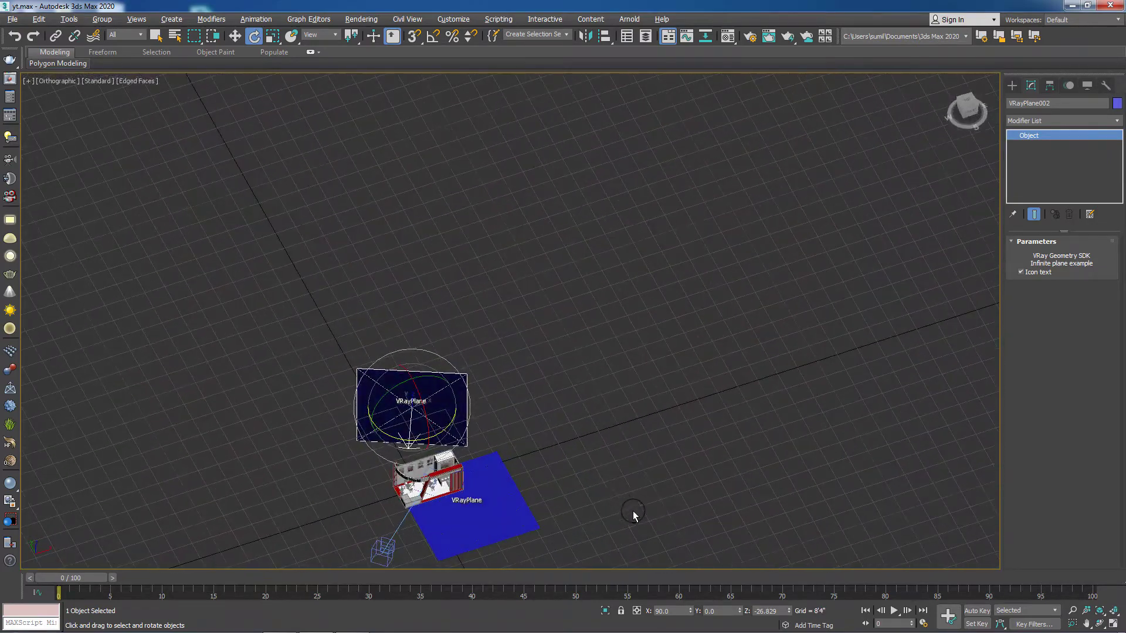
Step: Move the upright plane far behind the stall, to about X 106'11" and Y 146'0"
{"action": "key", "text": "w"}
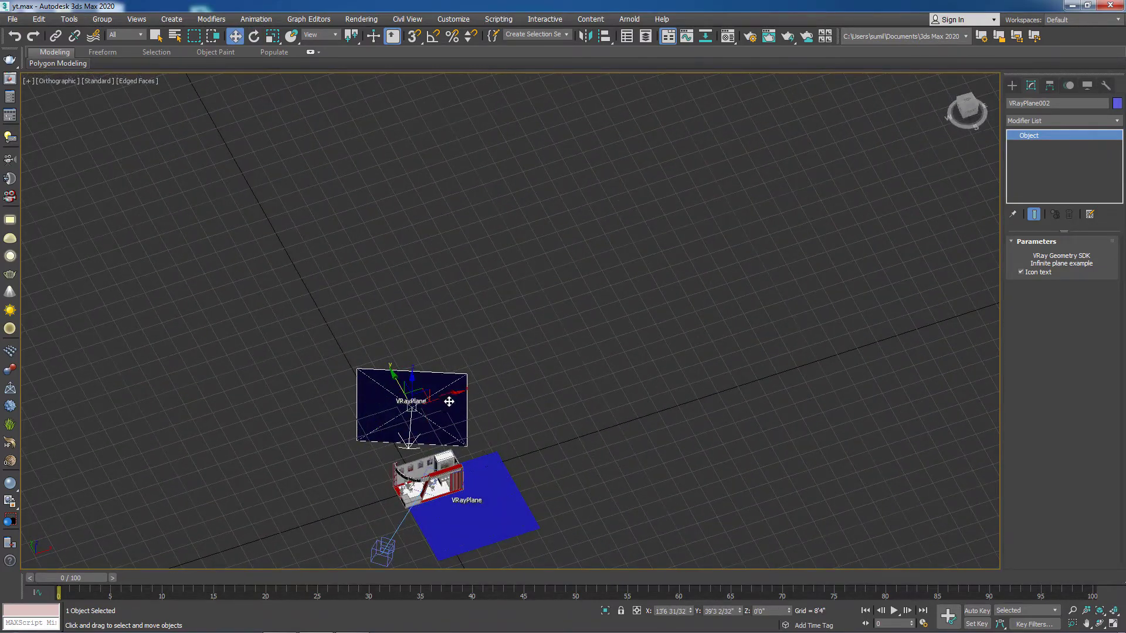
{"action": "left_click_drag", "start_coordinate": [452, 397], "coordinate": [645, 343]}
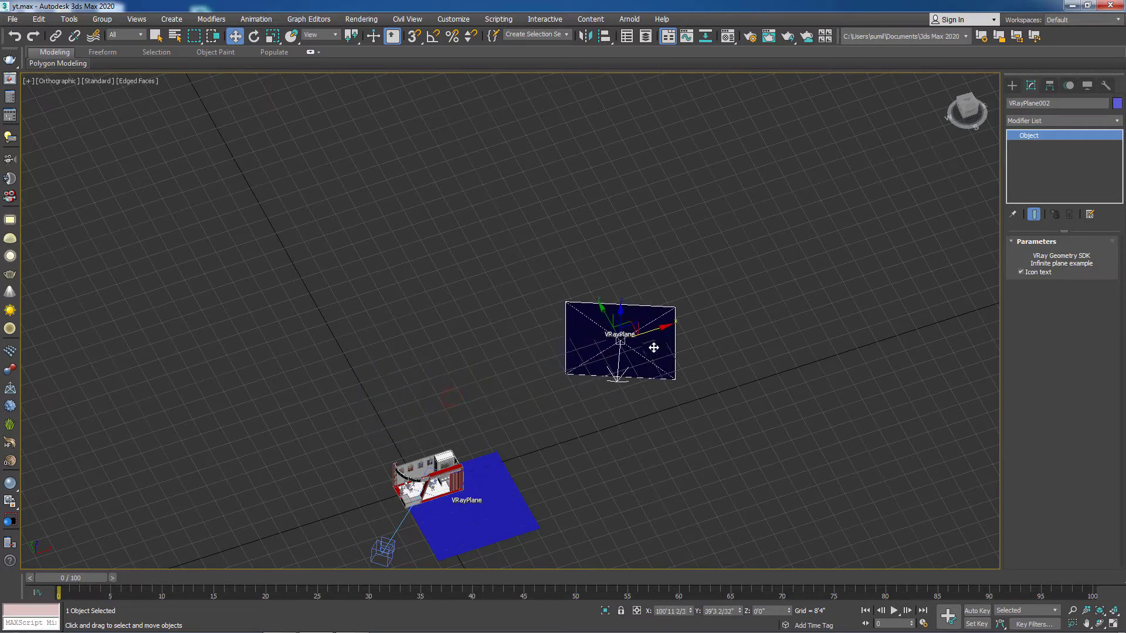
{"action": "key", "text": "t"}
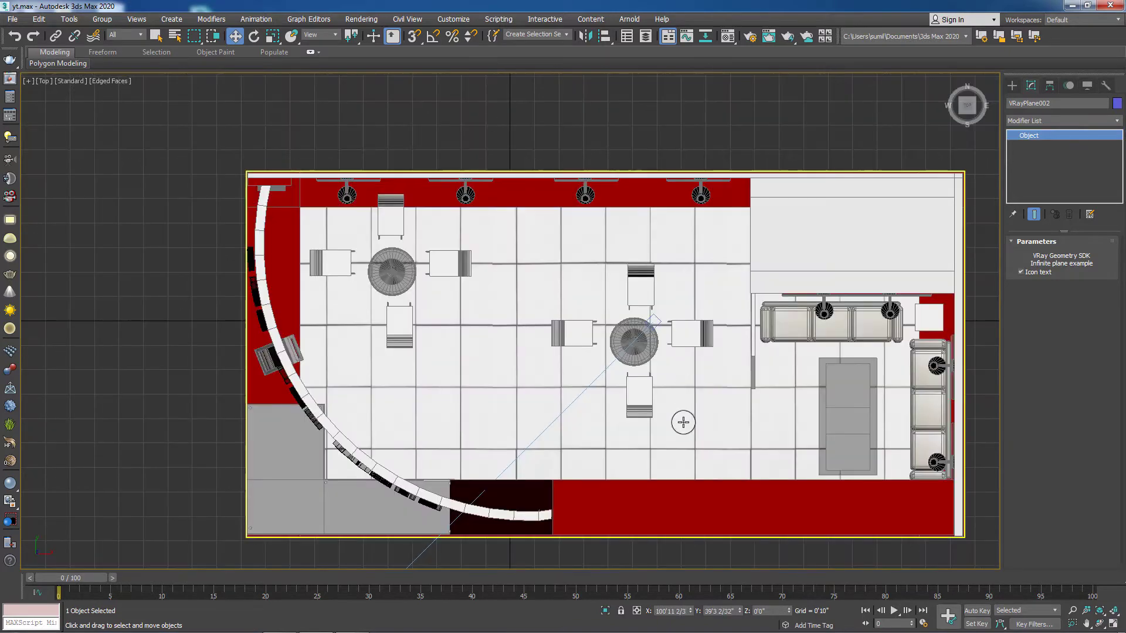
{"action": "scroll", "coordinate": [684, 420], "scroll_direction": "down", "scroll_amount": 5}
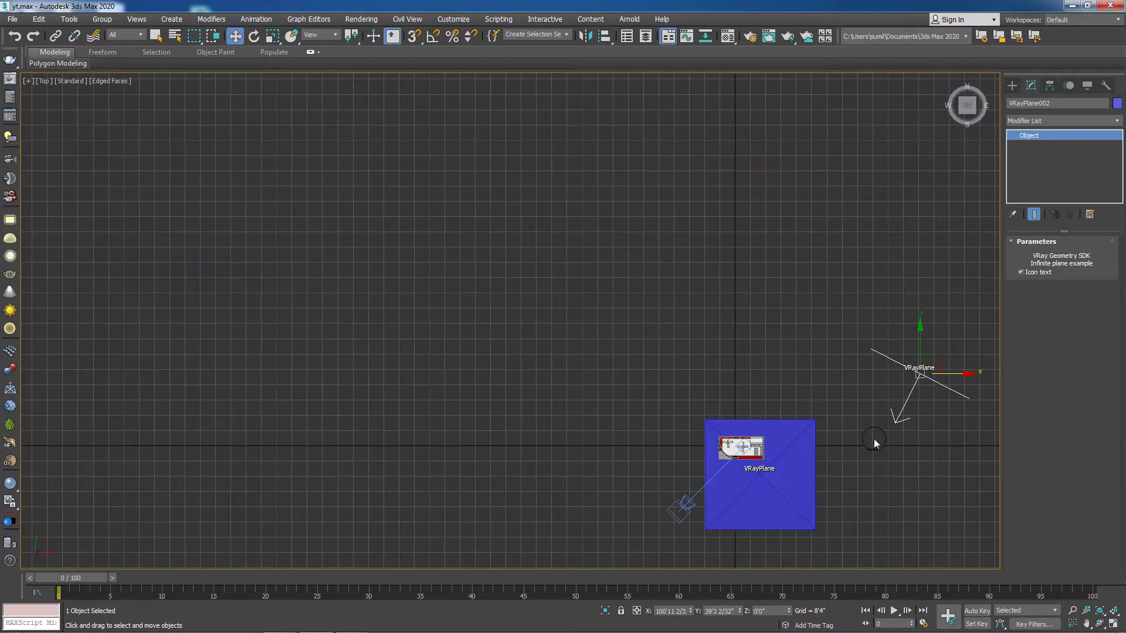
{"action": "middle_click_drag", "start_coordinate": [874, 440], "coordinate": [765, 389]}
{"action": "left_click_drag", "start_coordinate": [788, 330], "coordinate": [787, 142]}
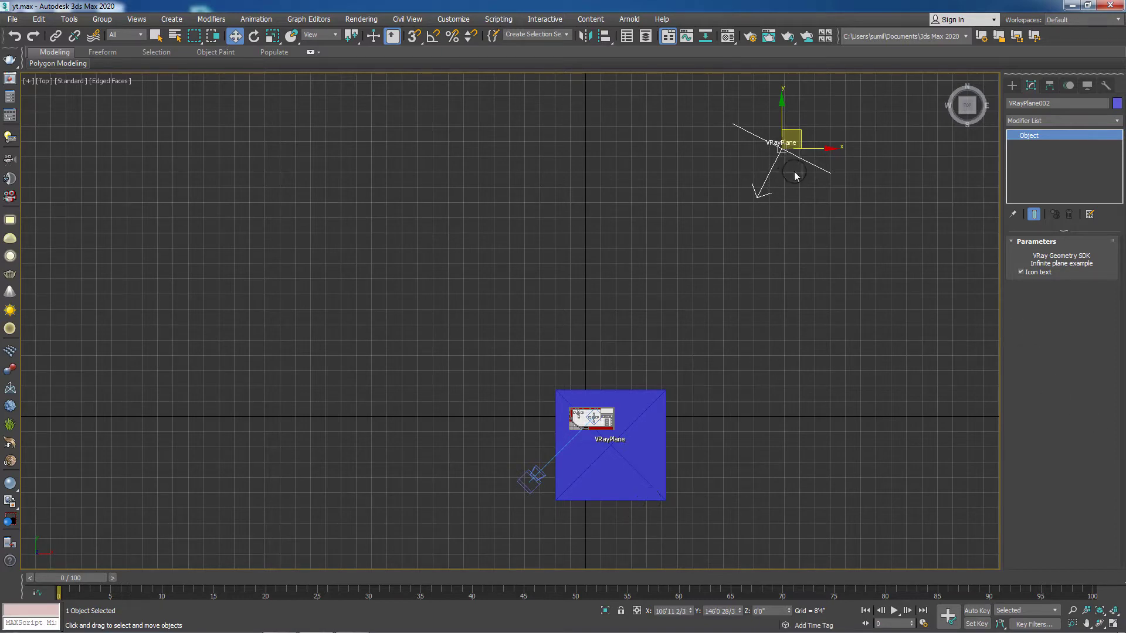
{"action": "middle_click_drag", "start_coordinate": [645, 521], "coordinate": [685, 489]}
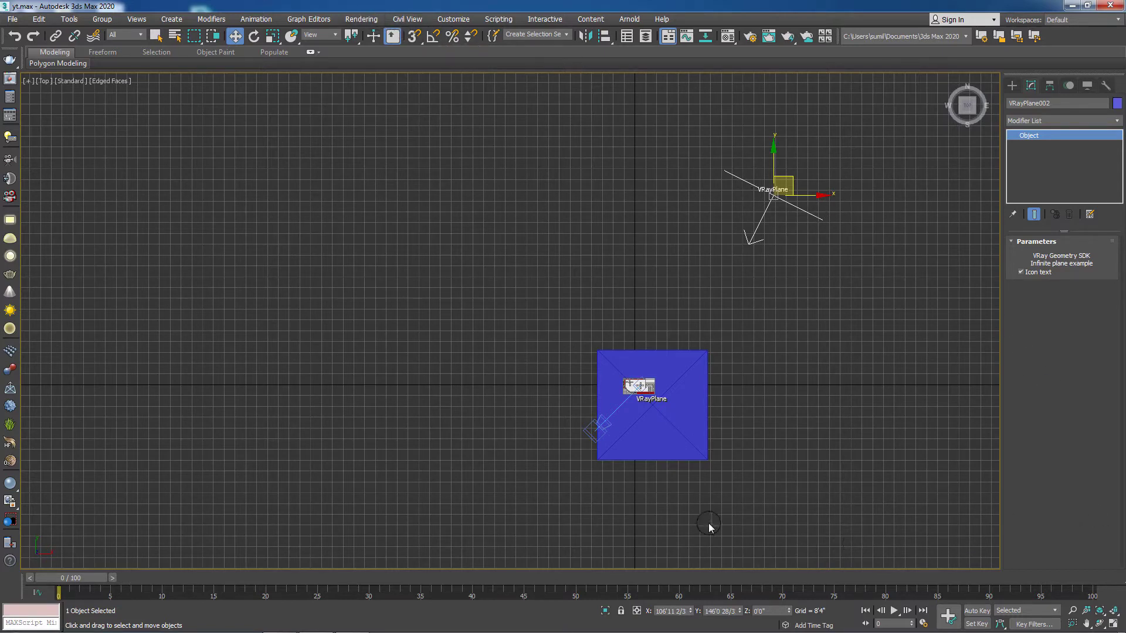
Step: Look through VRayCam001 and pan the camera slightly to center the stall, leaving nothing selected
{"action": "key", "text": "c"}
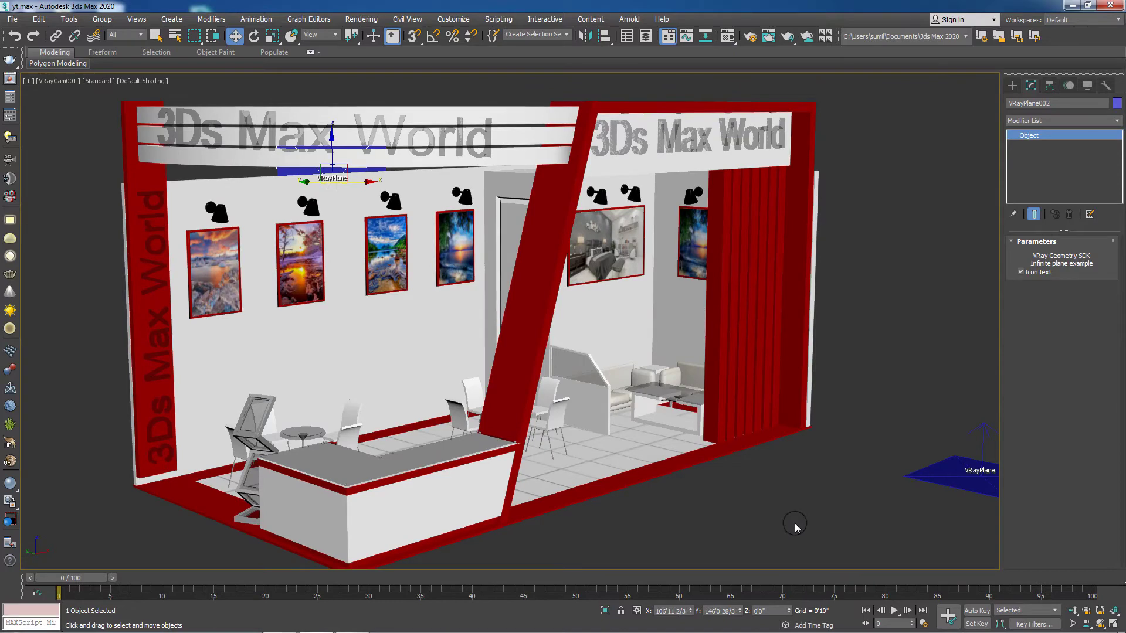
{"action": "middle_click_drag", "start_coordinate": [736, 495], "coordinate": [744, 494]}
{"action": "left_click", "coordinate": [736, 498]}
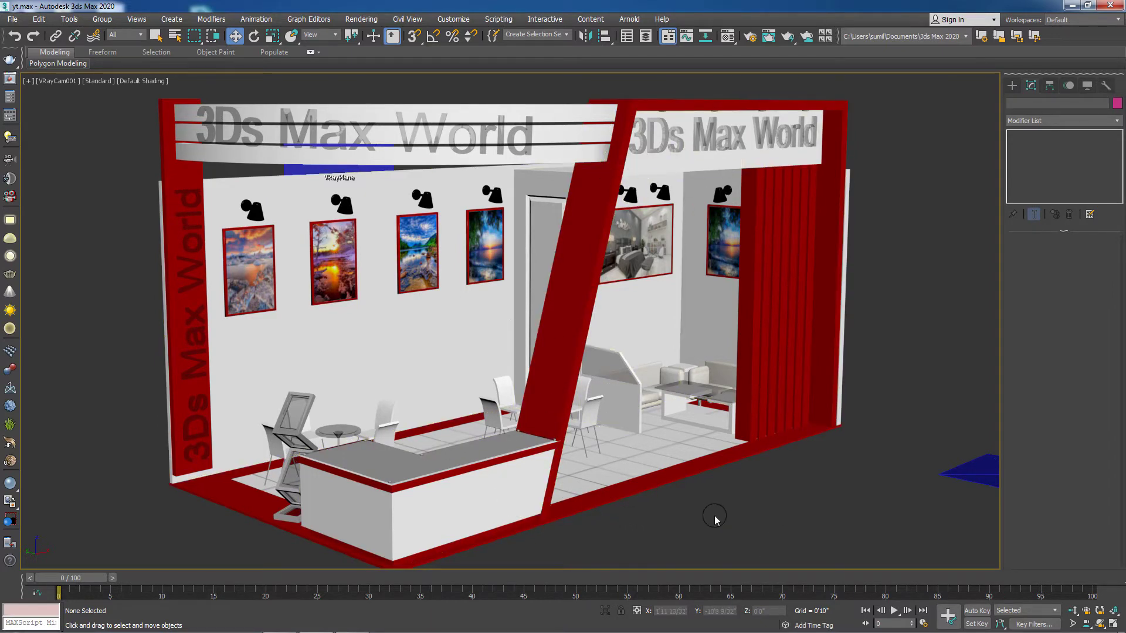
{"action": "middle_click_drag", "start_coordinate": [687, 489], "coordinate": [685, 485]}
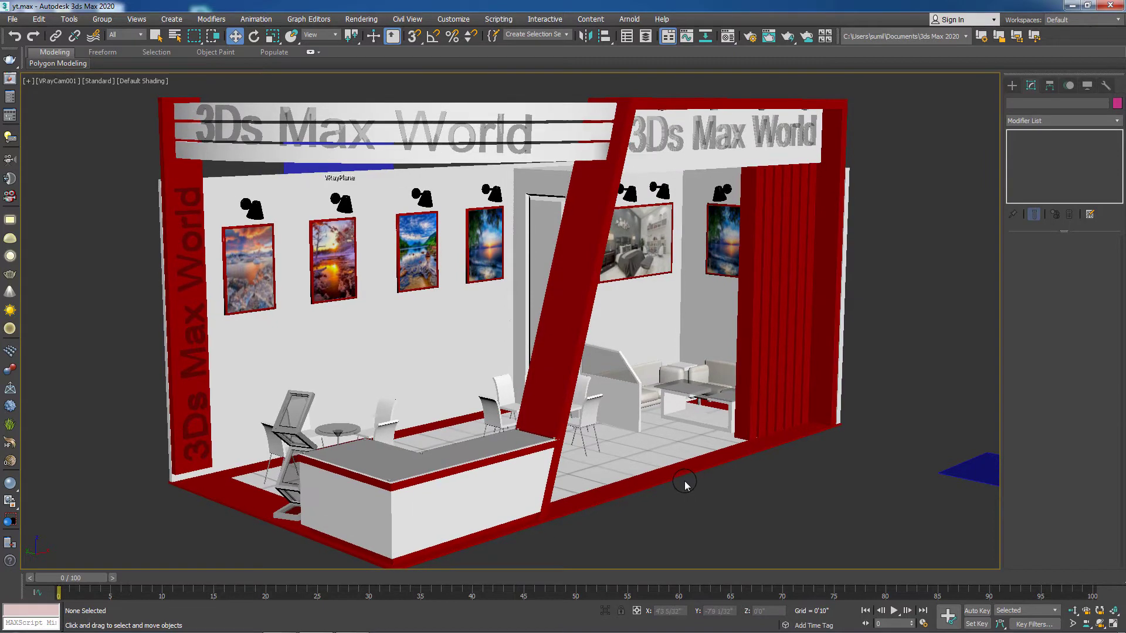
Step: Examine in perspective the recessed spotlights under the red frame above the straight 3Ds Max World sign
{"action": "key", "text": "p"}
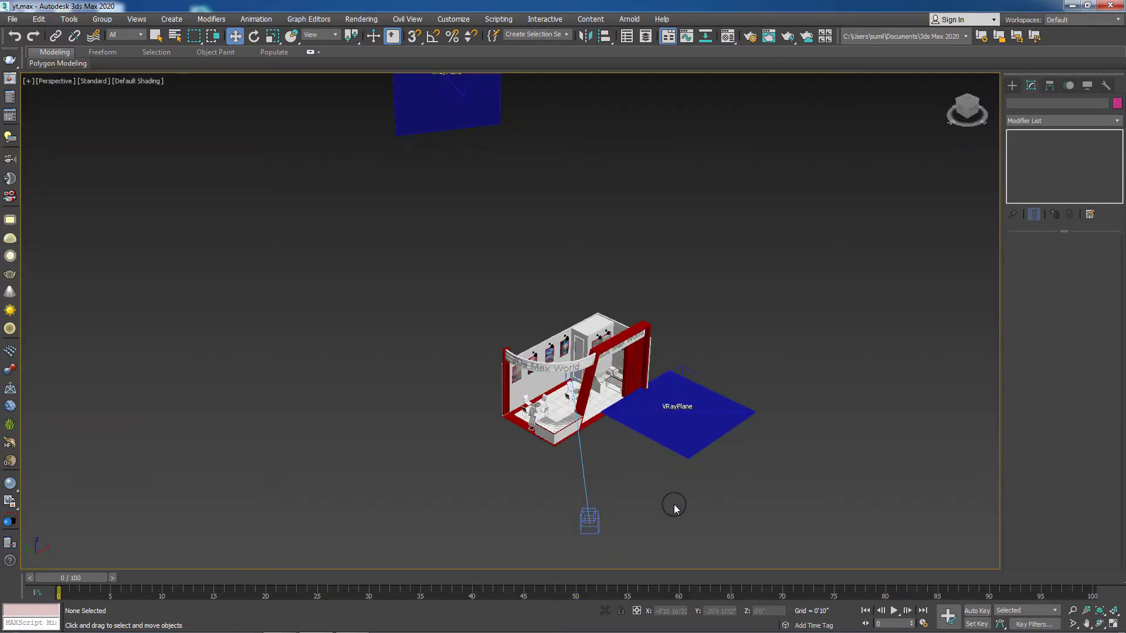
{"action": "scroll", "coordinate": [674, 505], "scroll_direction": "down", "scroll_amount": 2}
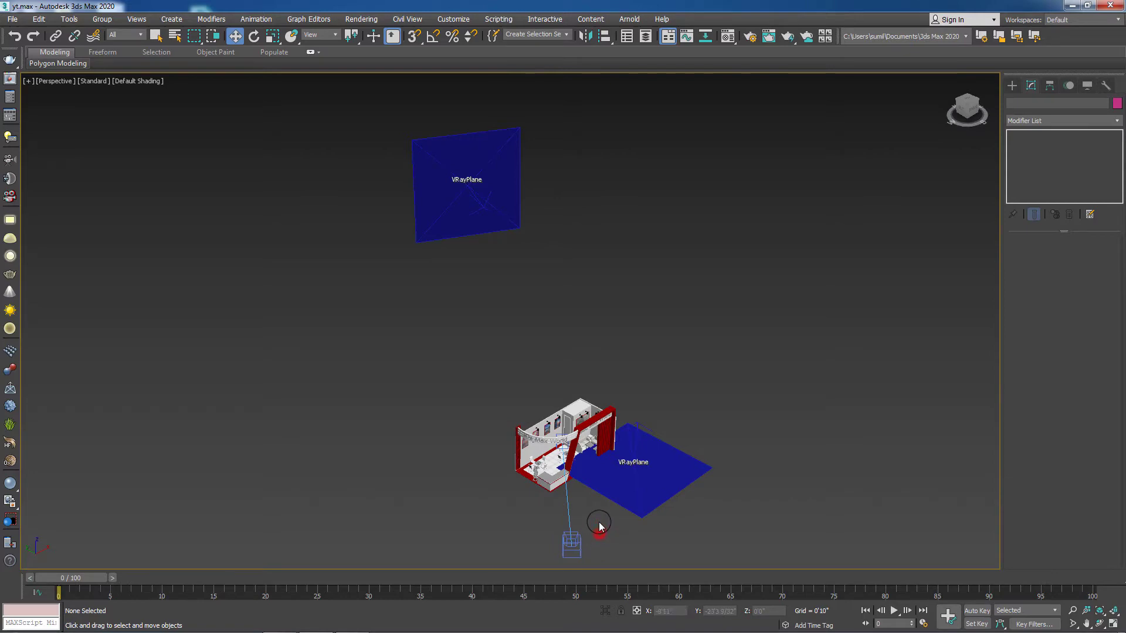
{"action": "scroll", "coordinate": [600, 526], "scroll_direction": "up", "scroll_amount": 5}
{"action": "middle_click_drag", "start_coordinate": [653, 552], "coordinate": [703, 53], "text": "alt"}
{"action": "middle_click_drag", "start_coordinate": [574, 364], "coordinate": [542, 340], "text": "alt"}
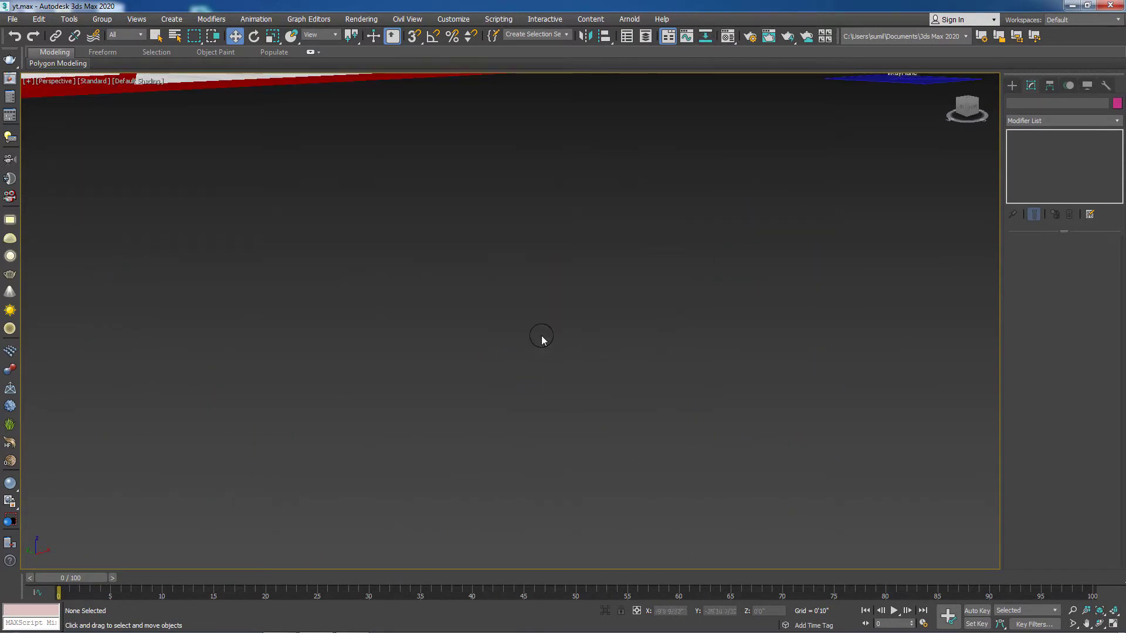
{"action": "key", "text": "shift+z"}
{"action": "left_click", "coordinate": [543, 245]}
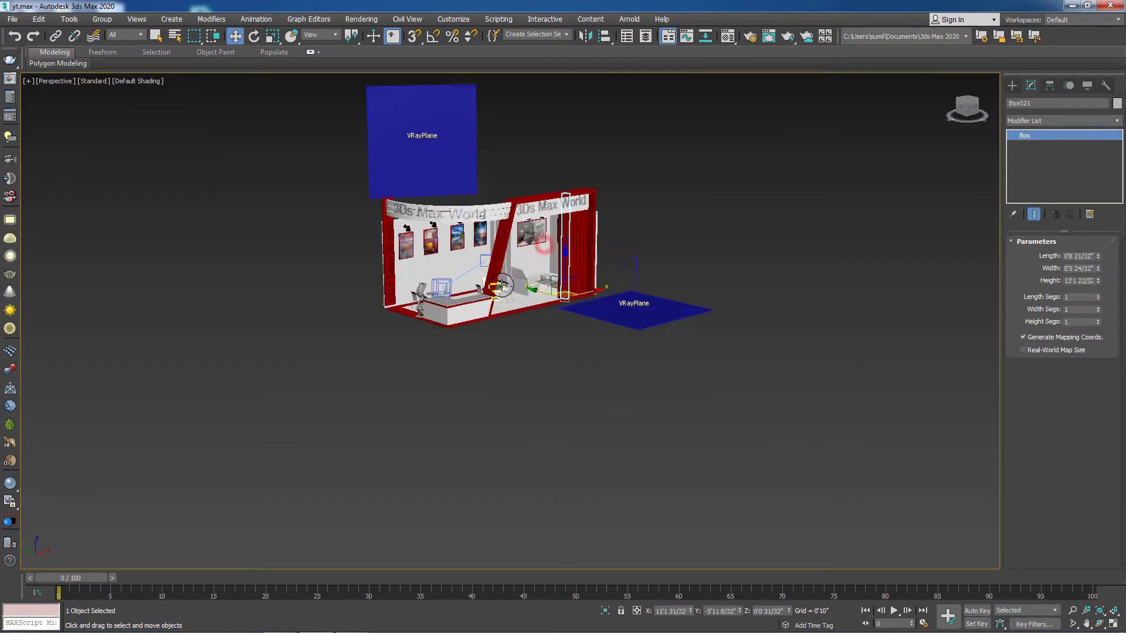
{"action": "scroll", "coordinate": [563, 392], "scroll_direction": "up", "scroll_amount": 4}
{"action": "middle_click_drag", "start_coordinate": [596, 416], "coordinate": [671, 216], "text": "alt"}
{"action": "scroll", "coordinate": [622, 223], "scroll_direction": "up", "scroll_amount": 5}
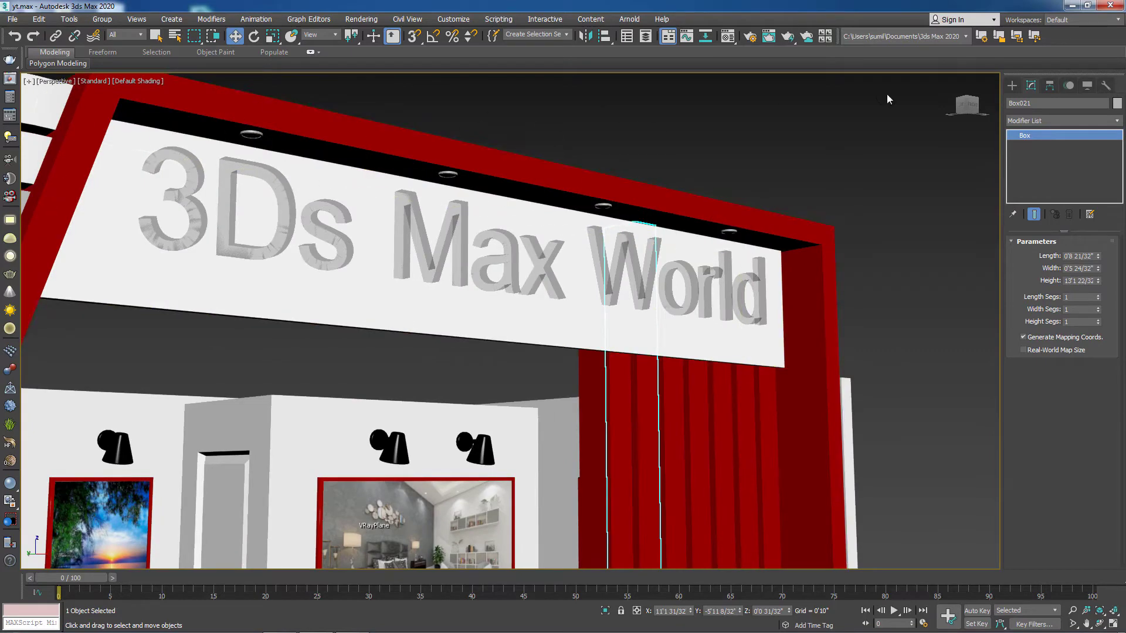
{"action": "left_click", "coordinate": [915, 170]}
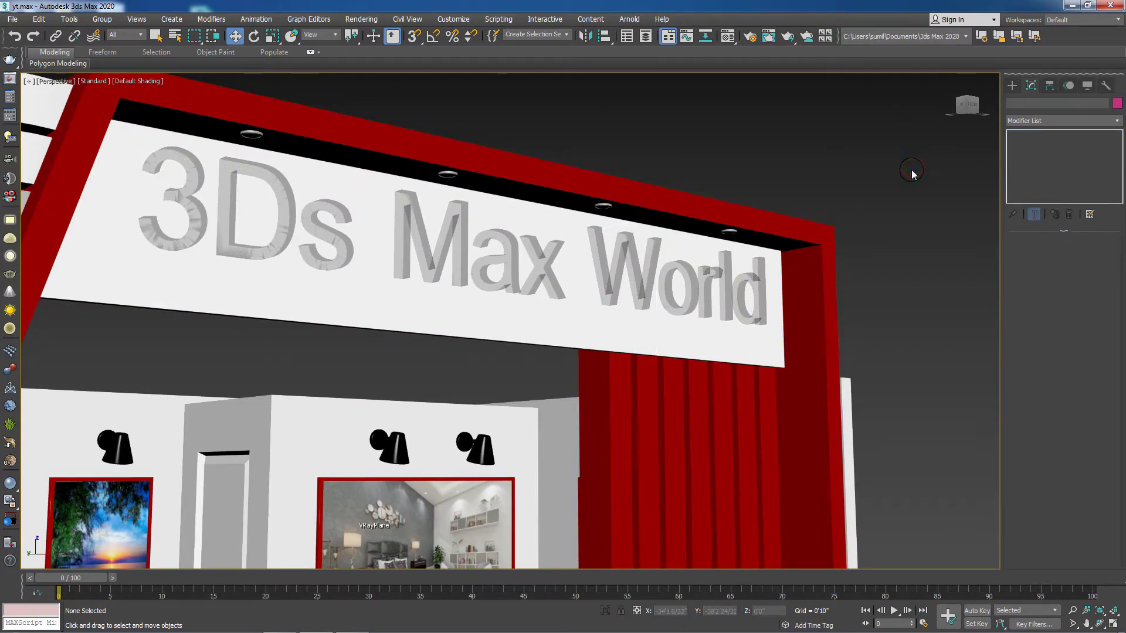
Step: Close the enlarged gray material preview and change the Material #17 sample from VRayMtl to VRayLightMtl
{"action": "key", "text": "m"}
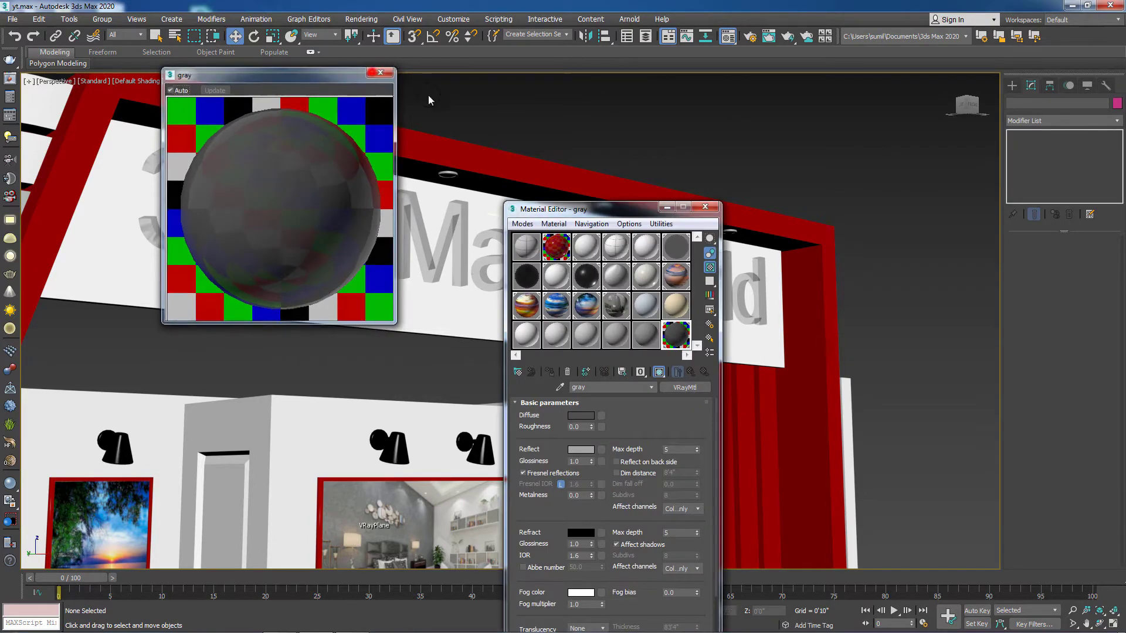
{"action": "left_click", "coordinate": [373, 71]}
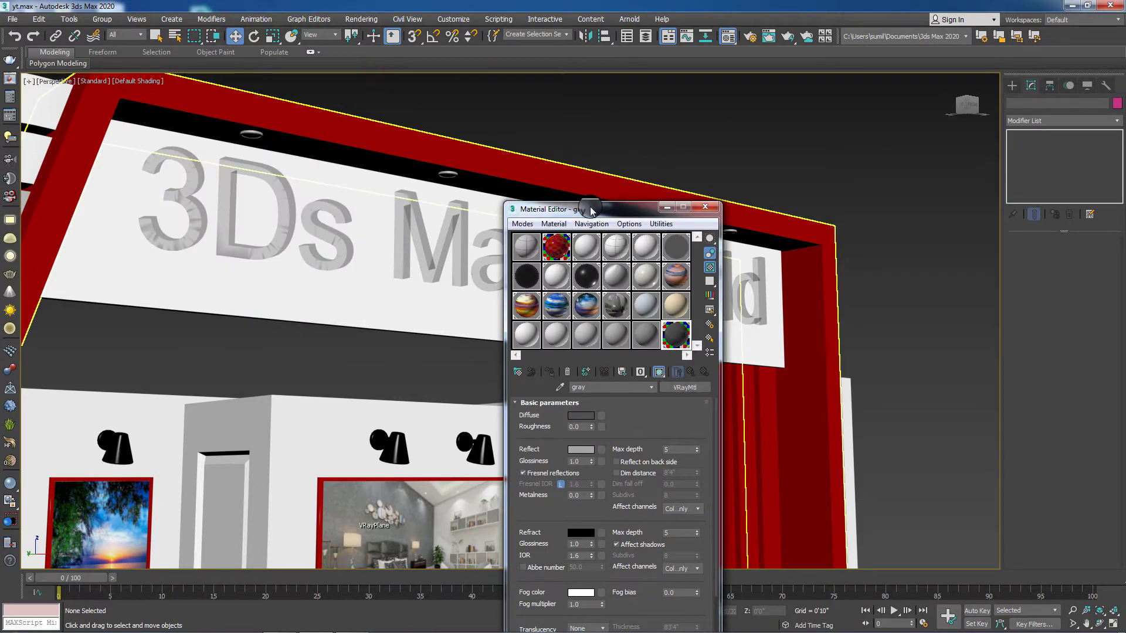
{"action": "left_click_drag", "start_coordinate": [591, 210], "coordinate": [892, 223]}
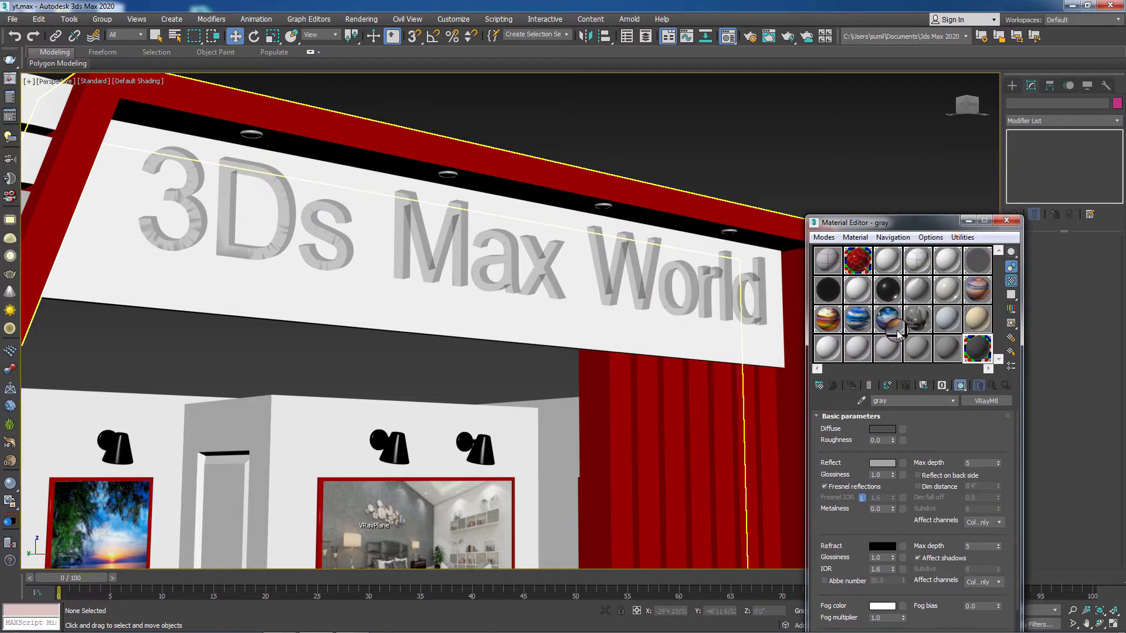
{"action": "left_click", "coordinate": [946, 320]}
{"action": "left_click", "coordinate": [984, 402]}
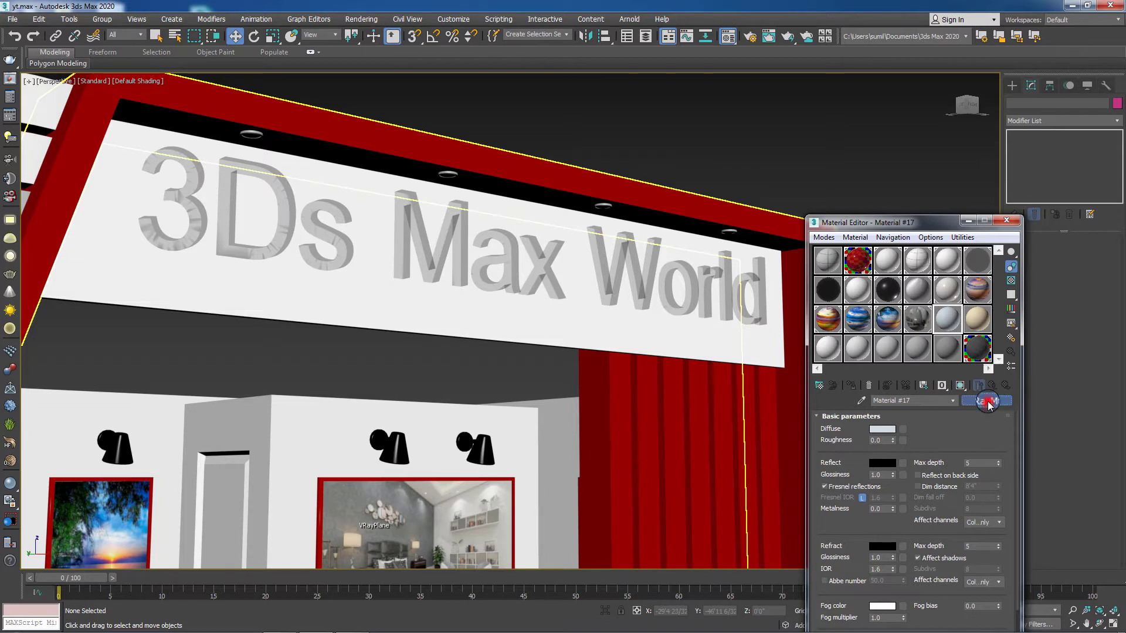
{"action": "left_click", "coordinate": [985, 404]}
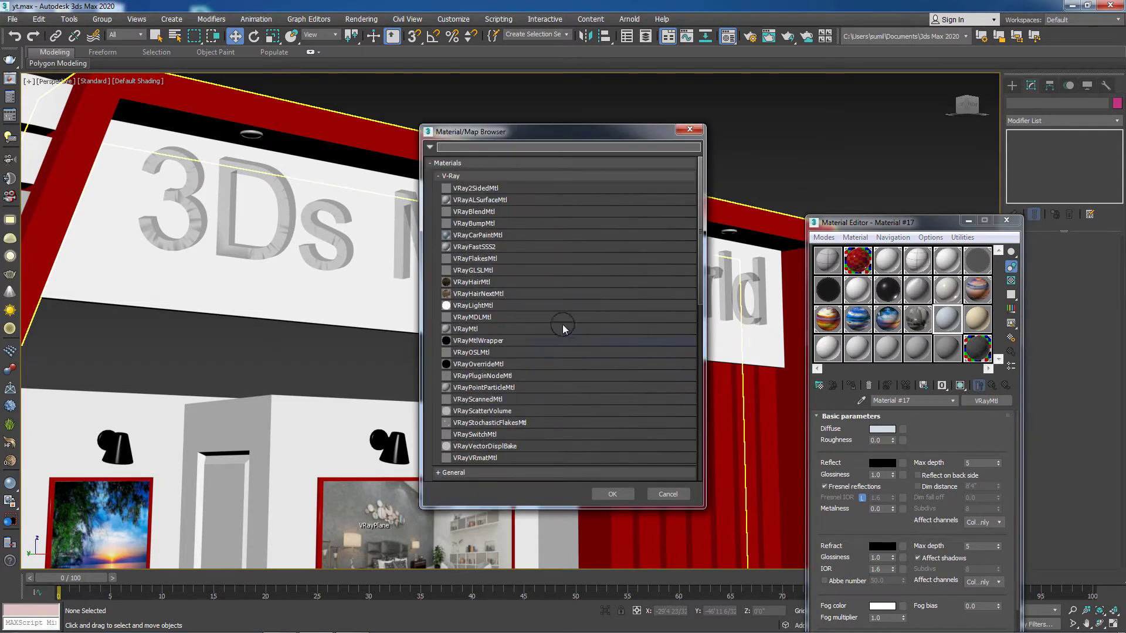
{"action": "left_click", "coordinate": [499, 306]}
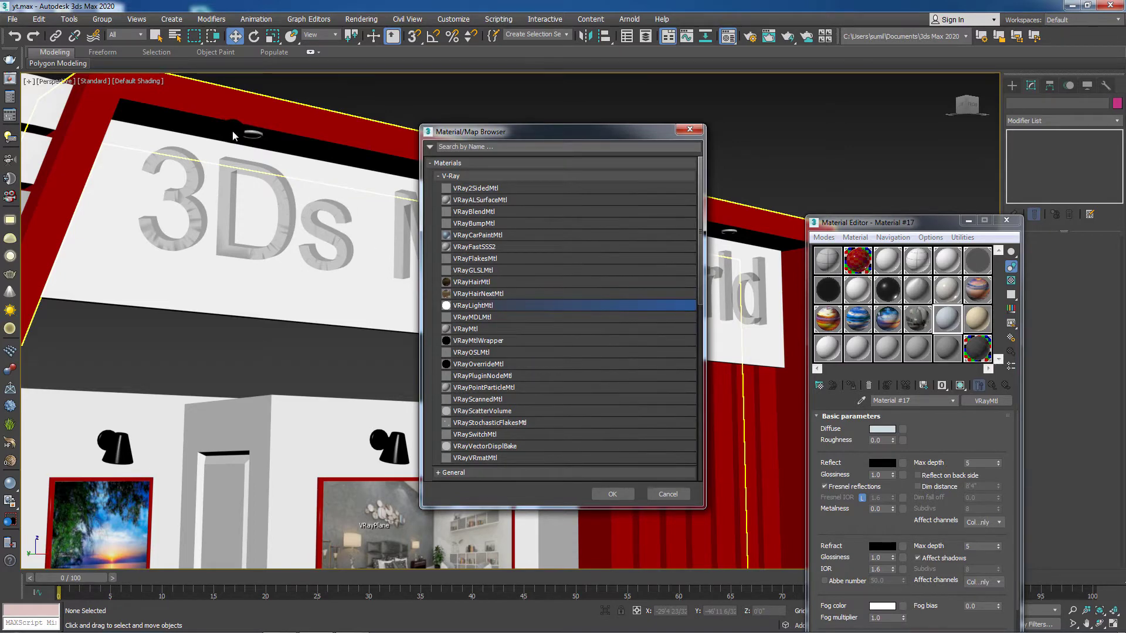
{"action": "left_click", "coordinate": [618, 494]}
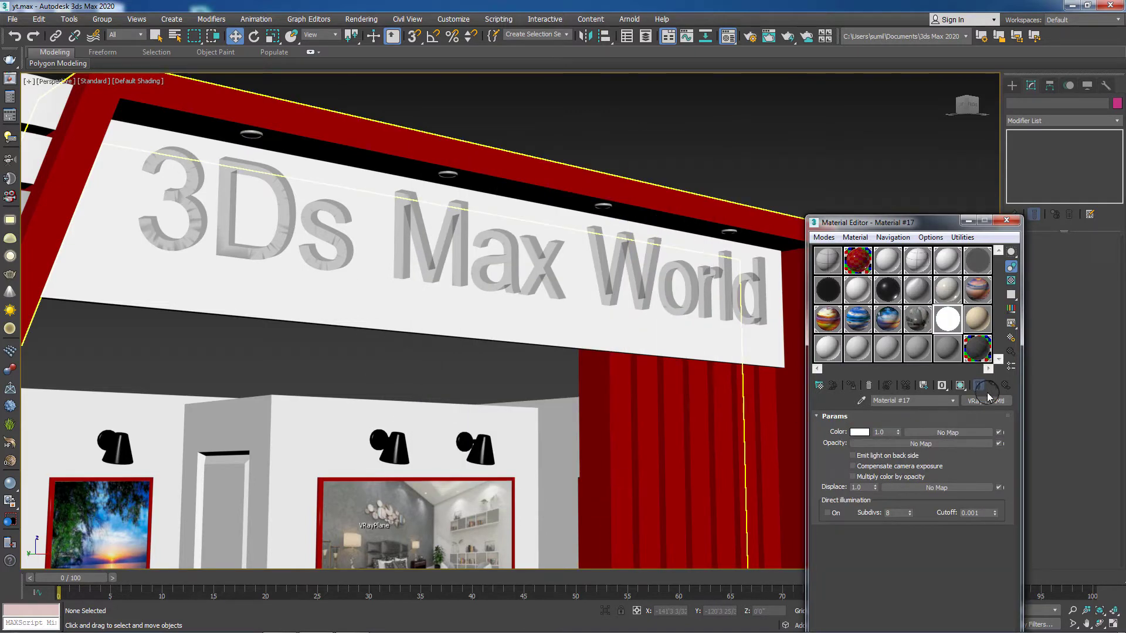
Step: Set the light material's color to a warm pale yellow, RGB 255, 222, 123, and accept it
{"action": "left_click", "coordinate": [857, 434]}
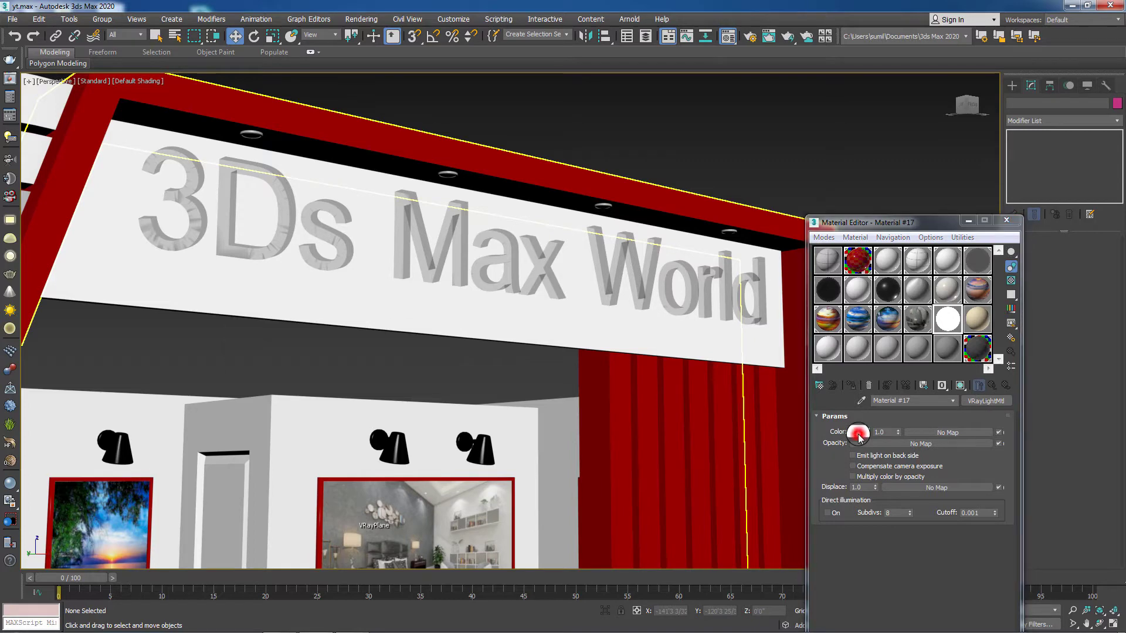
{"action": "left_click_drag", "start_coordinate": [251, 377], "coordinate": [248, 362]}
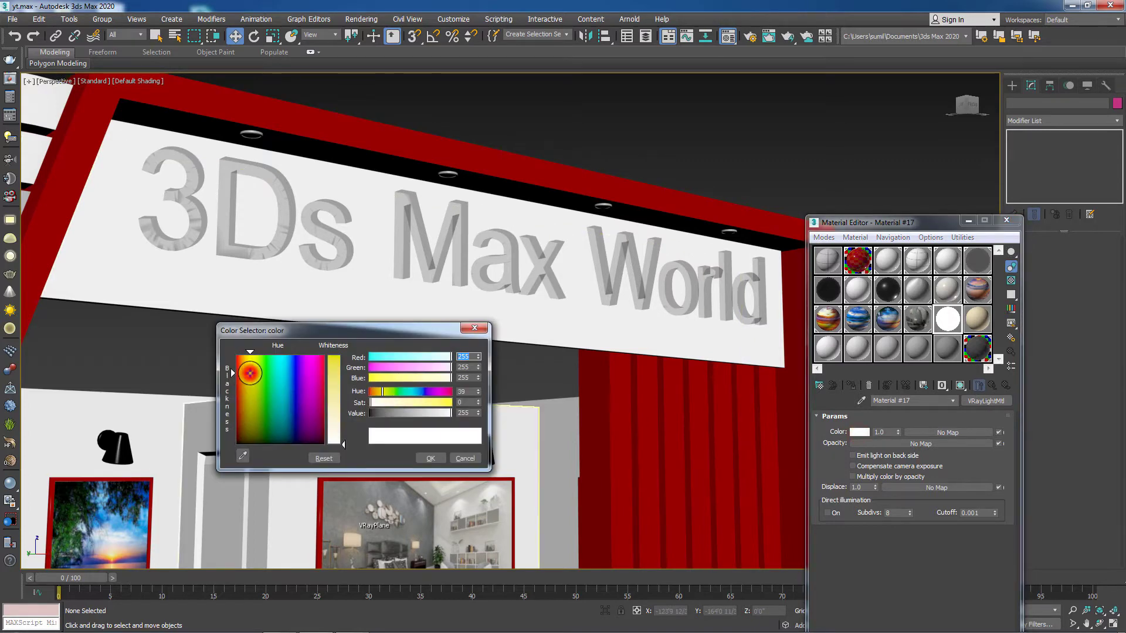
{"action": "left_click", "coordinate": [412, 402]}
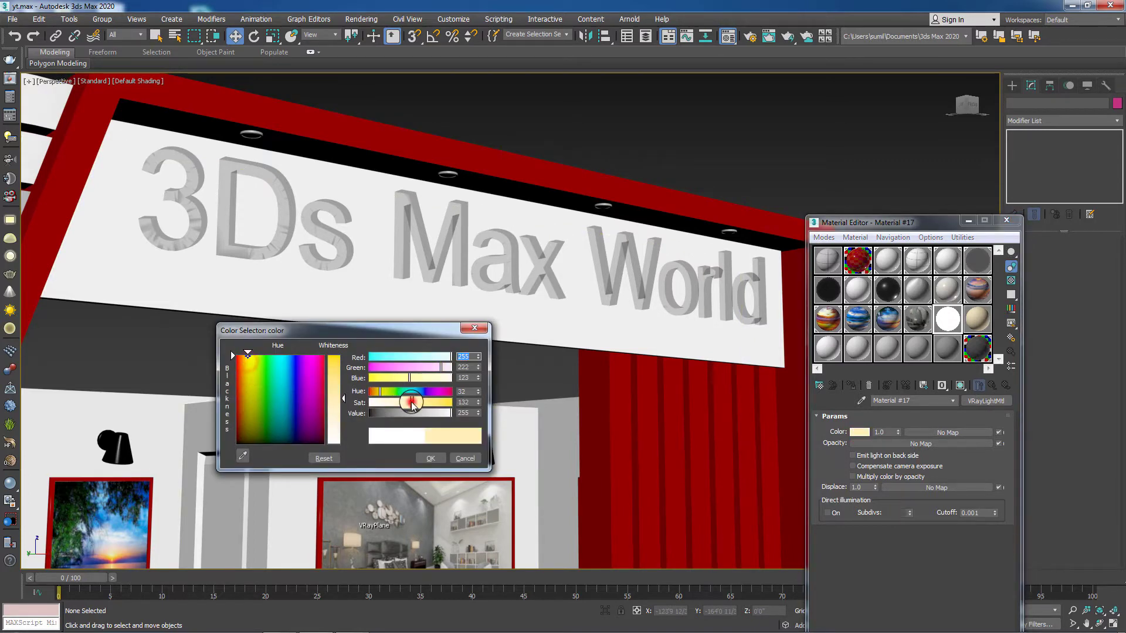
{"action": "left_click", "coordinate": [430, 459]}
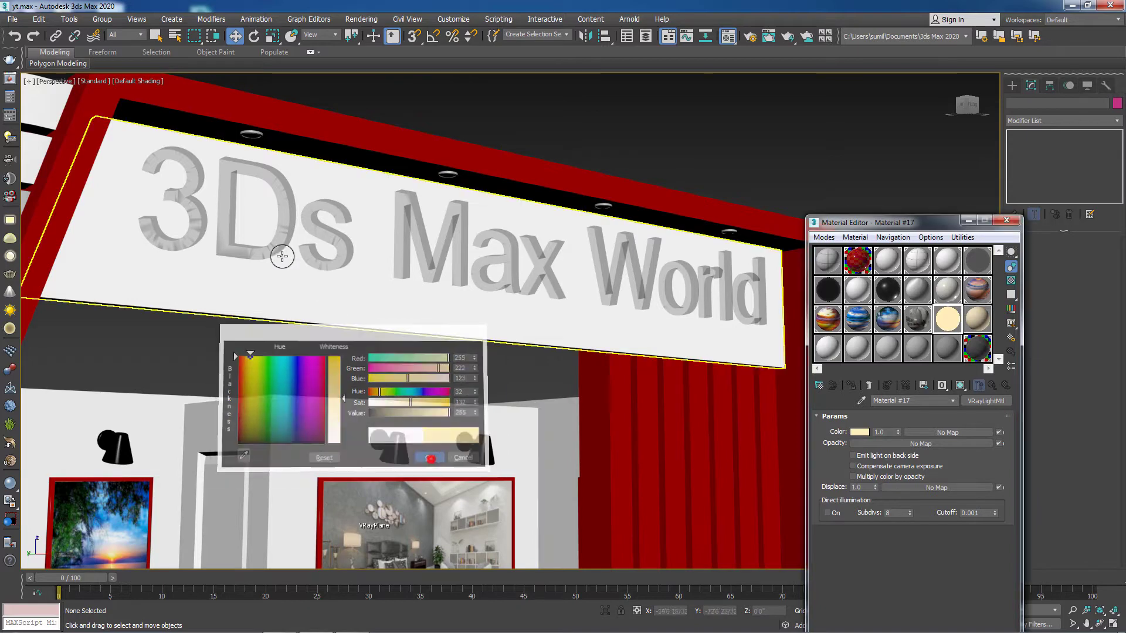
Step: Select the four recessed spotlights above the straight 3Ds Max World sign and convert them to Editable Poly
{"action": "left_click", "coordinate": [252, 134]}
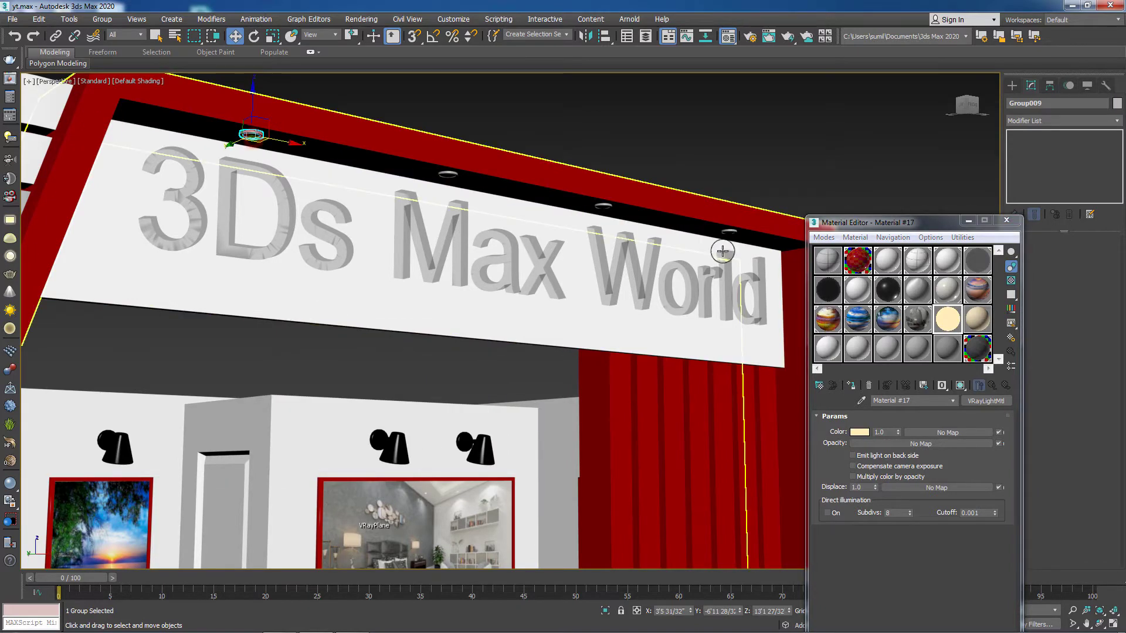
{"action": "left_click", "coordinate": [447, 174], "text": "ctrl"}
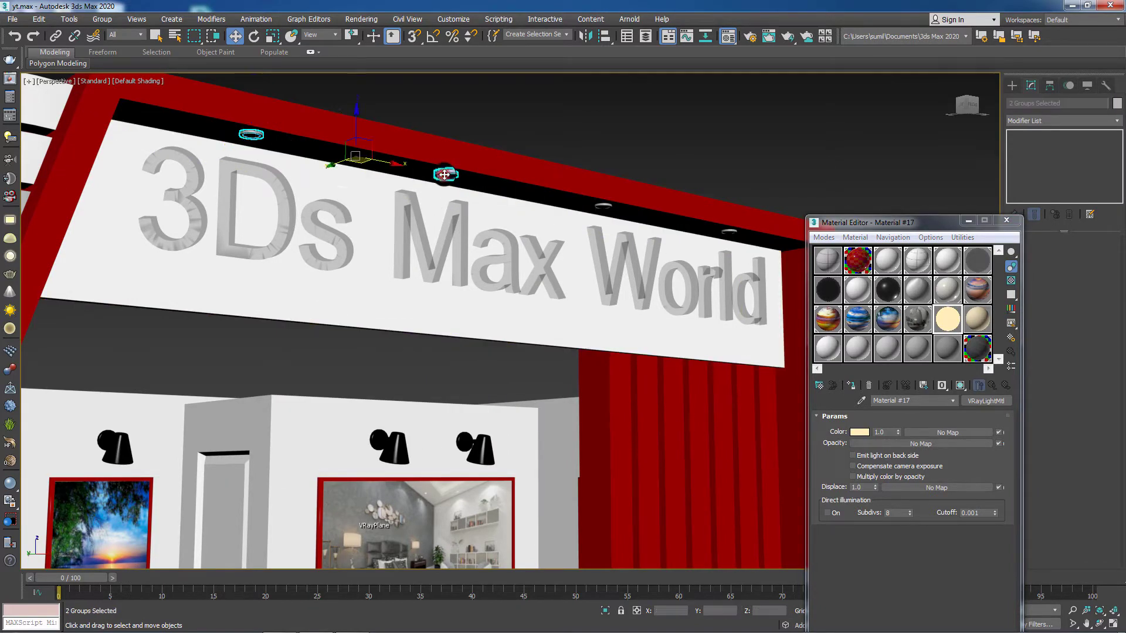
{"action": "left_click", "coordinate": [604, 201], "text": "ctrl"}
{"action": "left_click", "coordinate": [732, 233], "text": "ctrl"}
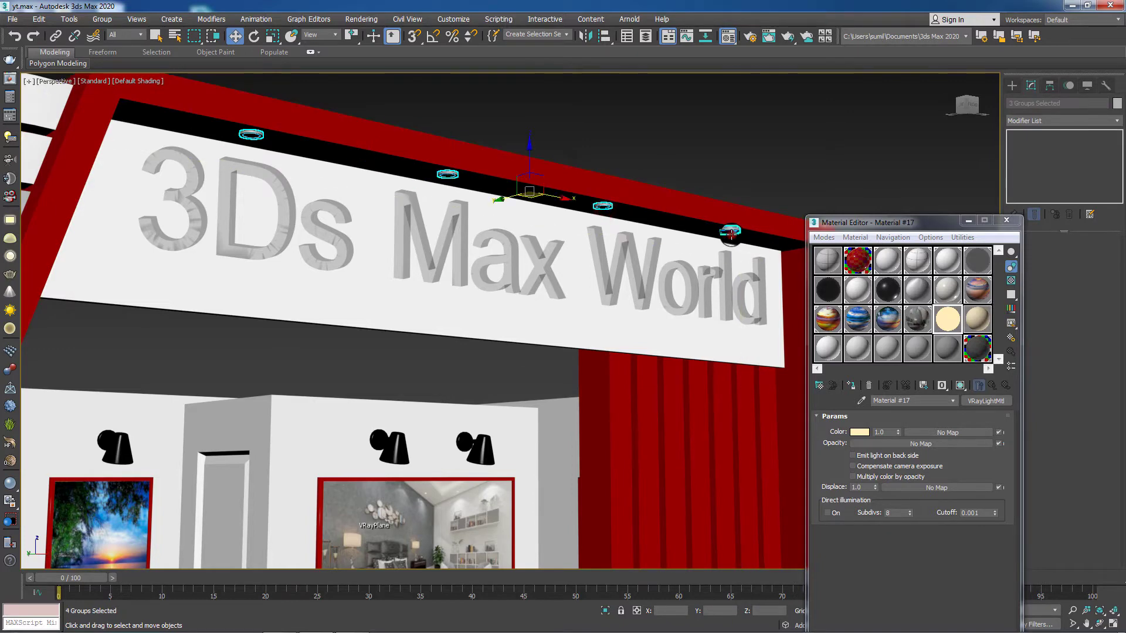
{"action": "right_click", "coordinate": [731, 234]}
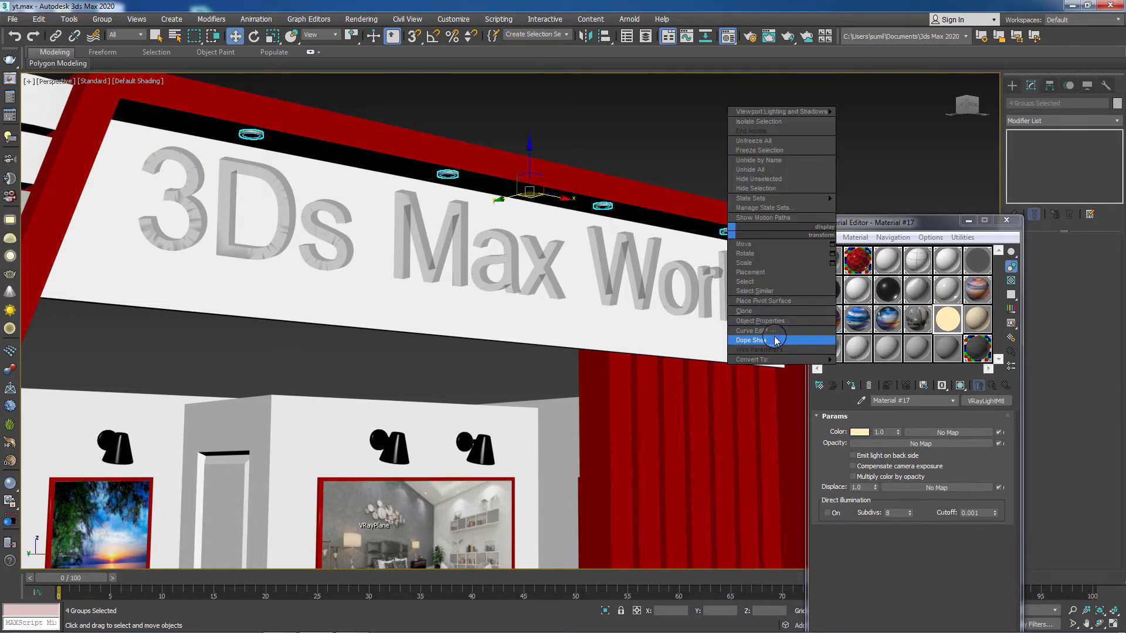
{"action": "mouse_move", "coordinate": [826, 360]}
{"action": "left_click", "coordinate": [872, 369]}
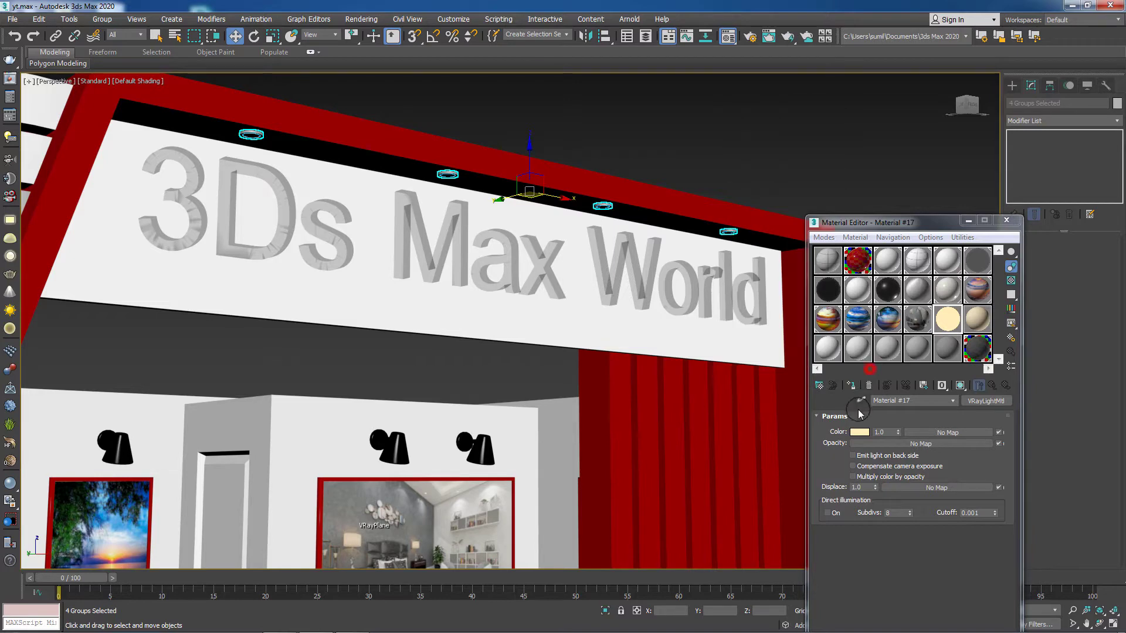
Step: Assign the warm light material to the four selected spotlights, show it shaded in the viewport, and clear the selection
{"action": "left_click", "coordinate": [851, 385]}
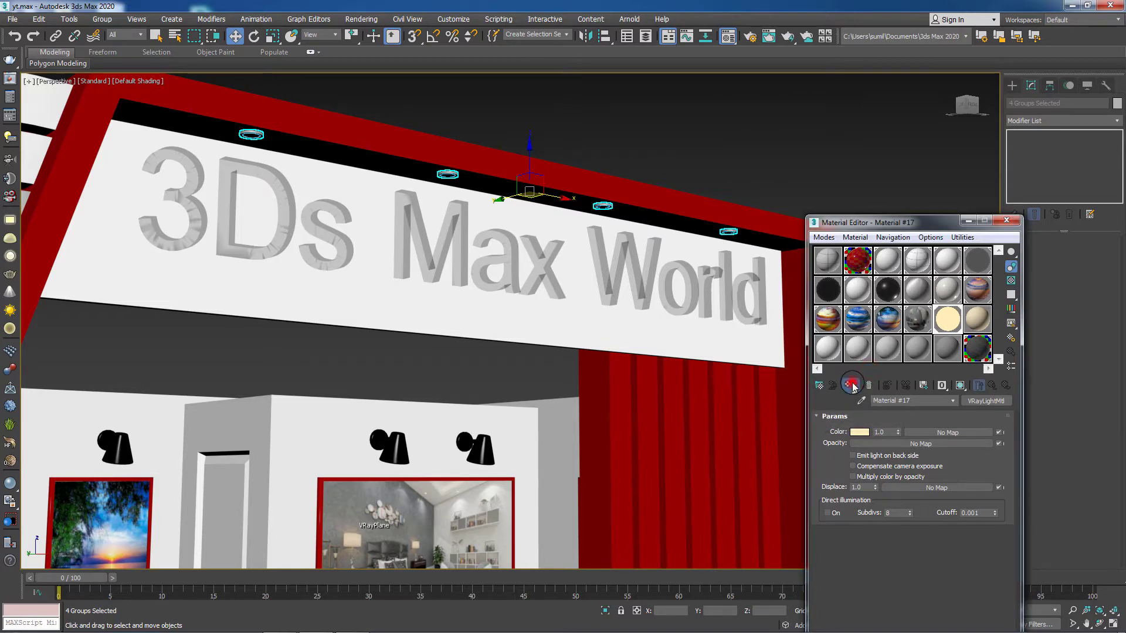
{"action": "left_click", "coordinate": [944, 387]}
{"action": "left_click", "coordinate": [763, 190]}
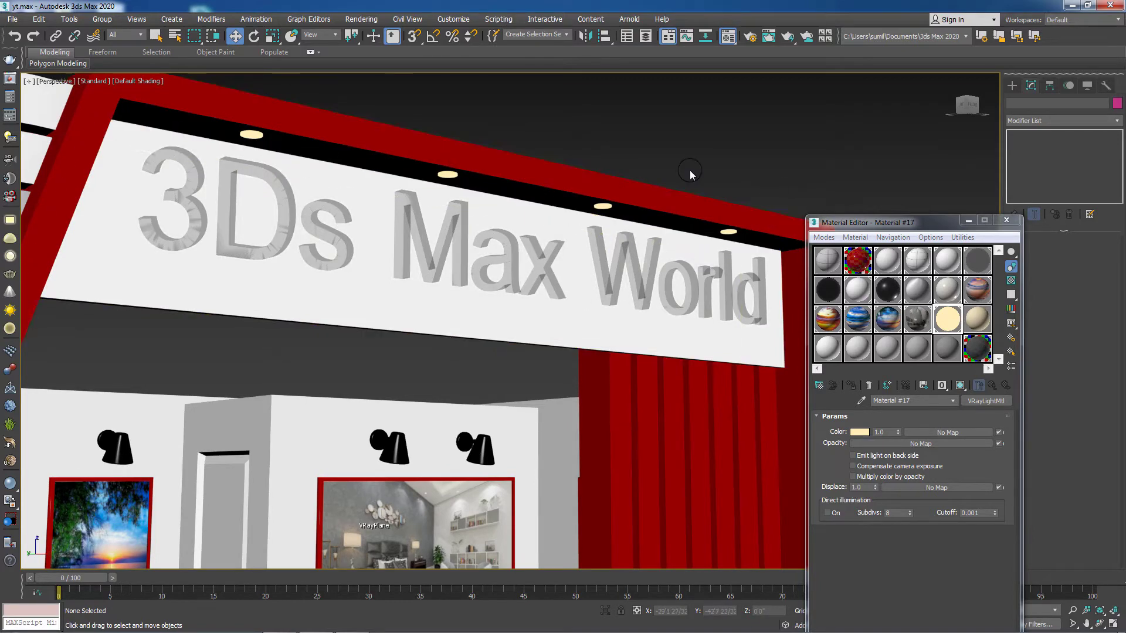
Step: Switch to the top view, frame the whole stall in it, and close the Material Editor
{"action": "scroll", "coordinate": [691, 154], "scroll_direction": "down", "scroll_amount": 10}
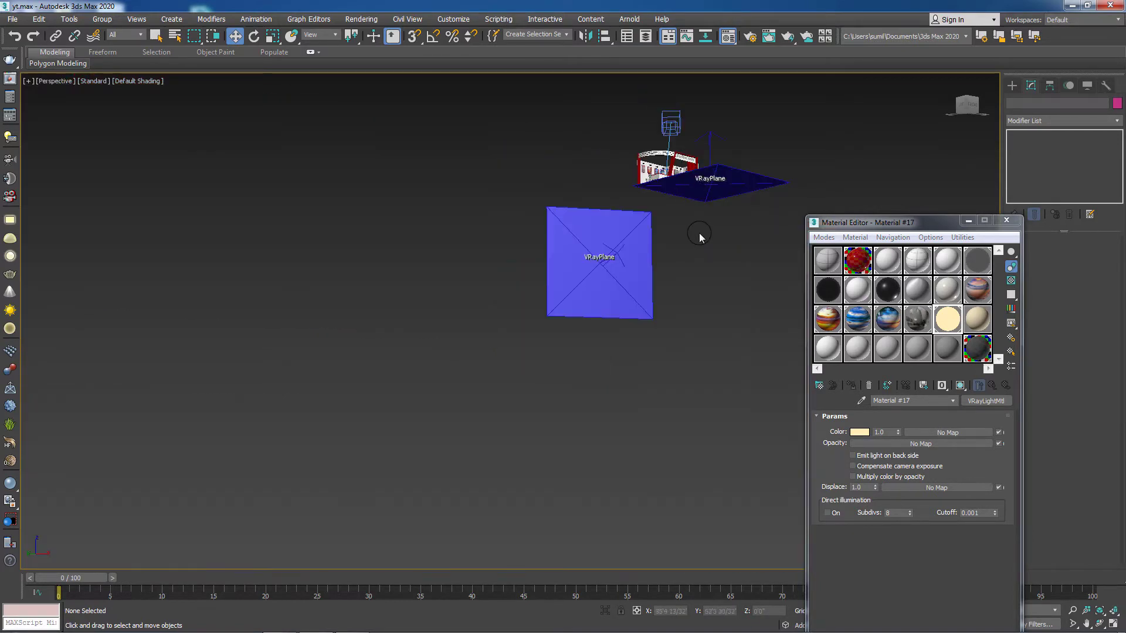
{"action": "middle_click_drag", "start_coordinate": [699, 233], "coordinate": [661, 274]}
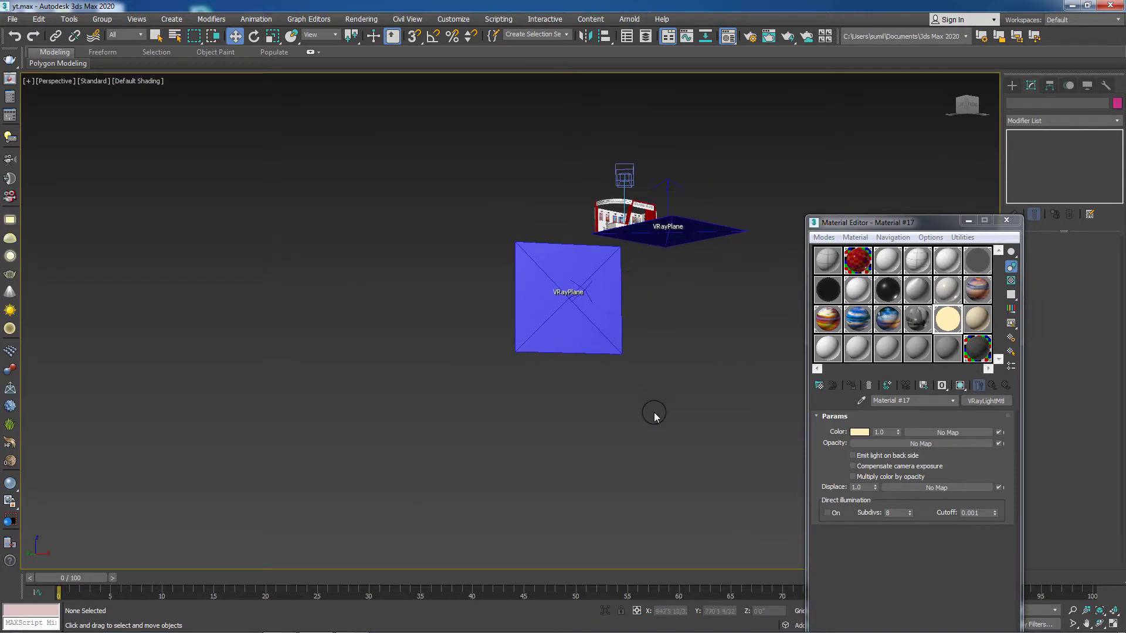
{"action": "middle_click_drag", "start_coordinate": [648, 407], "coordinate": [602, 311], "text": "alt"}
{"action": "scroll", "coordinate": [625, 352], "scroll_direction": "up", "scroll_amount": 12}
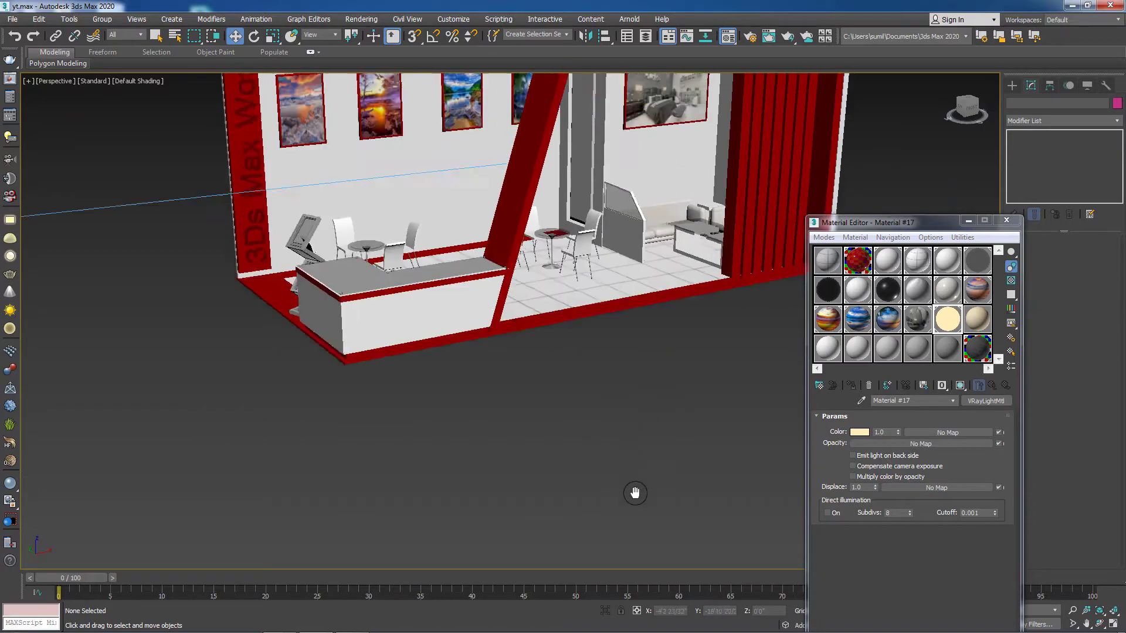
{"action": "scroll", "coordinate": [615, 436], "scroll_direction": "down", "scroll_amount": 5}
{"action": "key", "text": "t"}
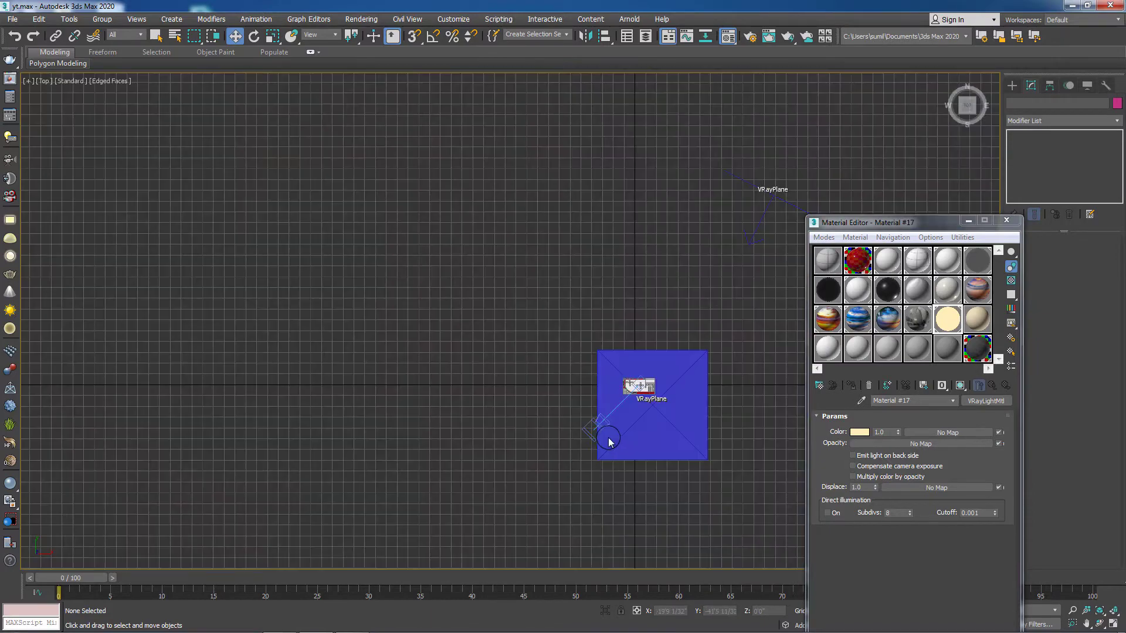
{"action": "left_click", "coordinate": [744, 449]}
{"action": "scroll", "coordinate": [602, 374], "scroll_direction": "up", "scroll_amount": 8}
{"action": "middle_click_drag", "start_coordinate": [601, 374], "coordinate": [441, 278]}
{"action": "scroll", "coordinate": [441, 278], "scroll_direction": "up", "scroll_amount": 4}
{"action": "middle_click_drag", "start_coordinate": [458, 223], "coordinate": [276, 141]}
{"action": "left_click", "coordinate": [1006, 220]}
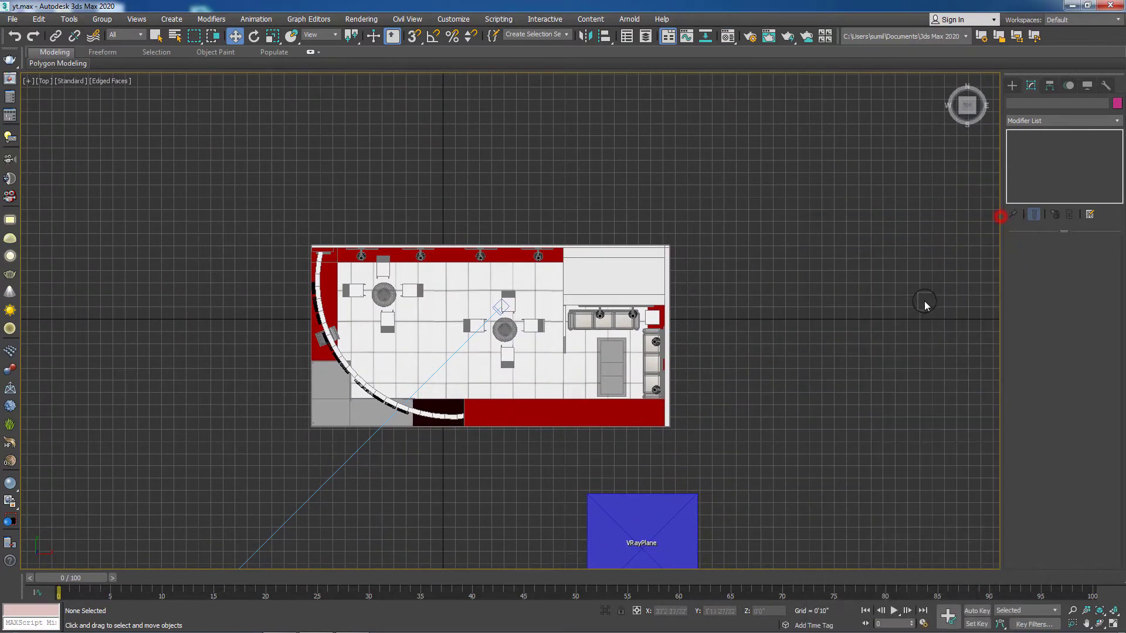
Step: Create a plane-type VRayLight over the stall's whole footprint in the top view, about 24'8" by 12'5"
{"action": "left_click", "coordinate": [1013, 88]}
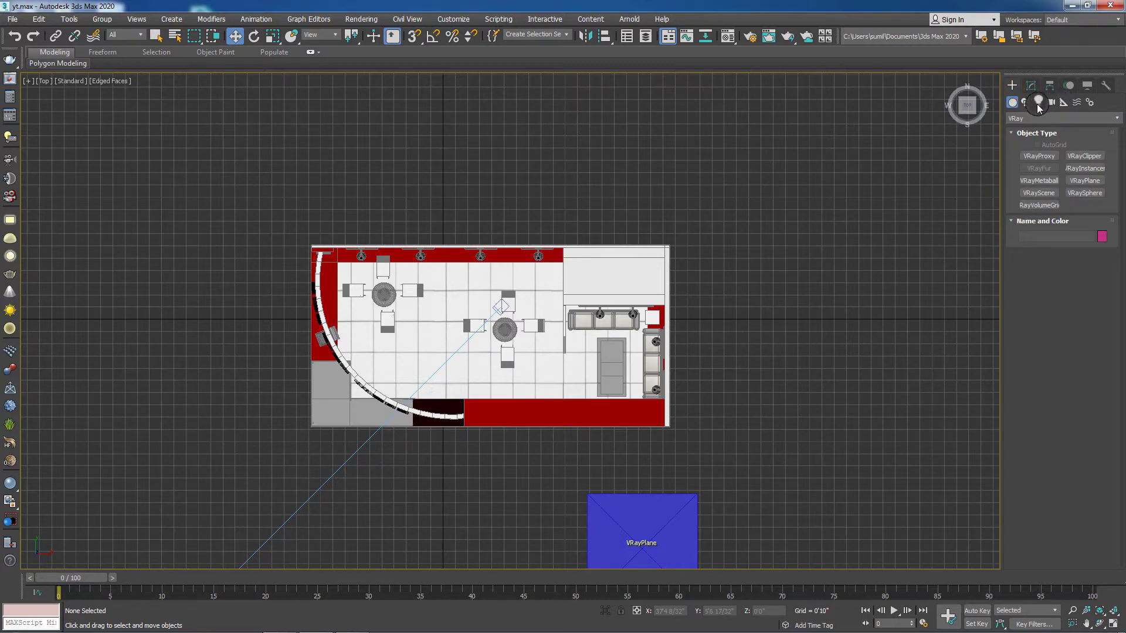
{"action": "left_click", "coordinate": [1037, 104]}
{"action": "left_click", "coordinate": [1037, 118]}
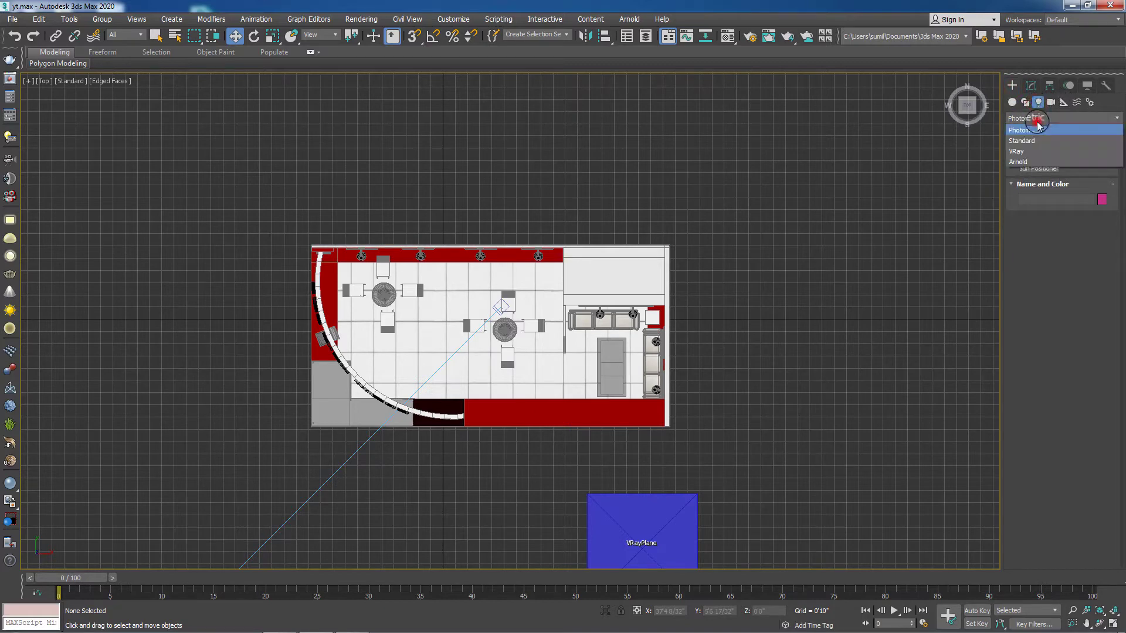
{"action": "left_click", "coordinate": [1041, 151]}
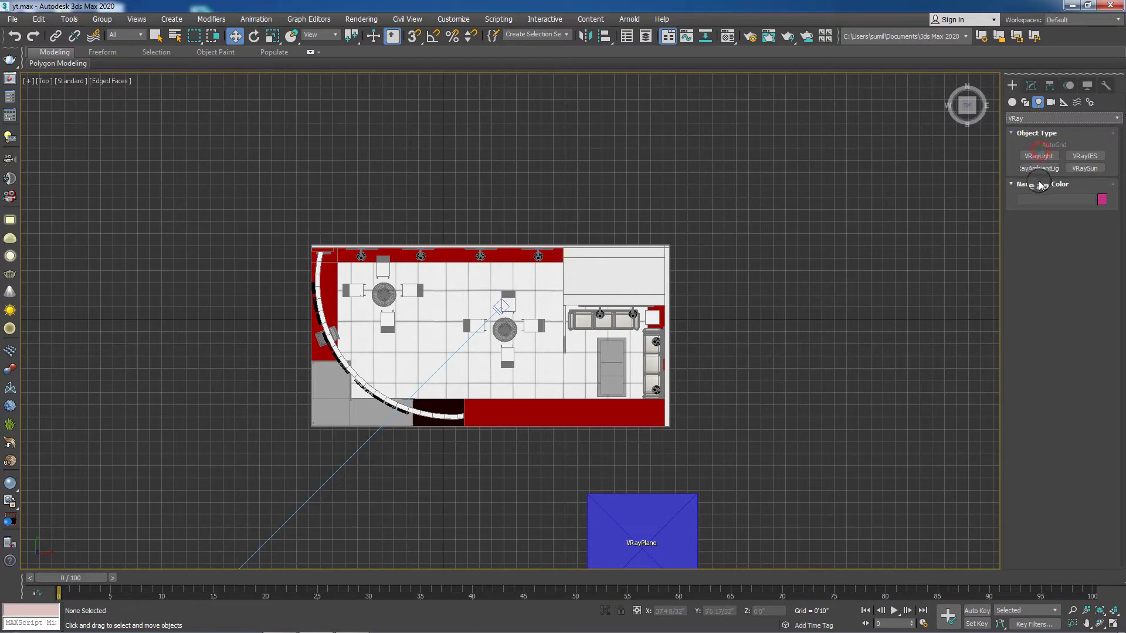
{"action": "left_click", "coordinate": [1038, 156]}
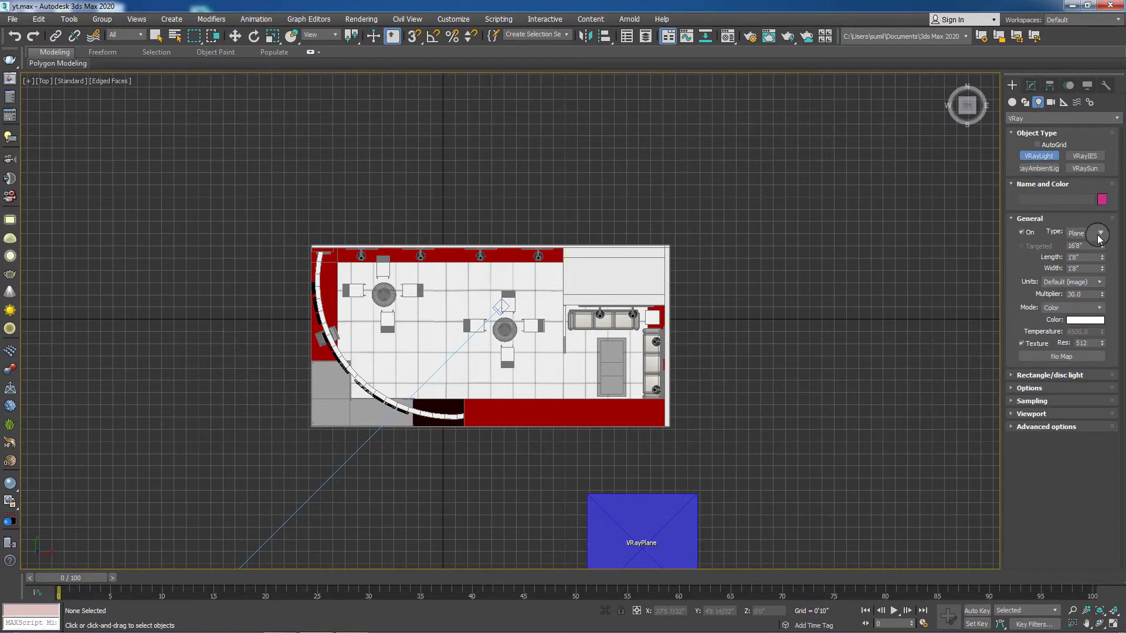
{"action": "left_click", "coordinate": [310, 246]}
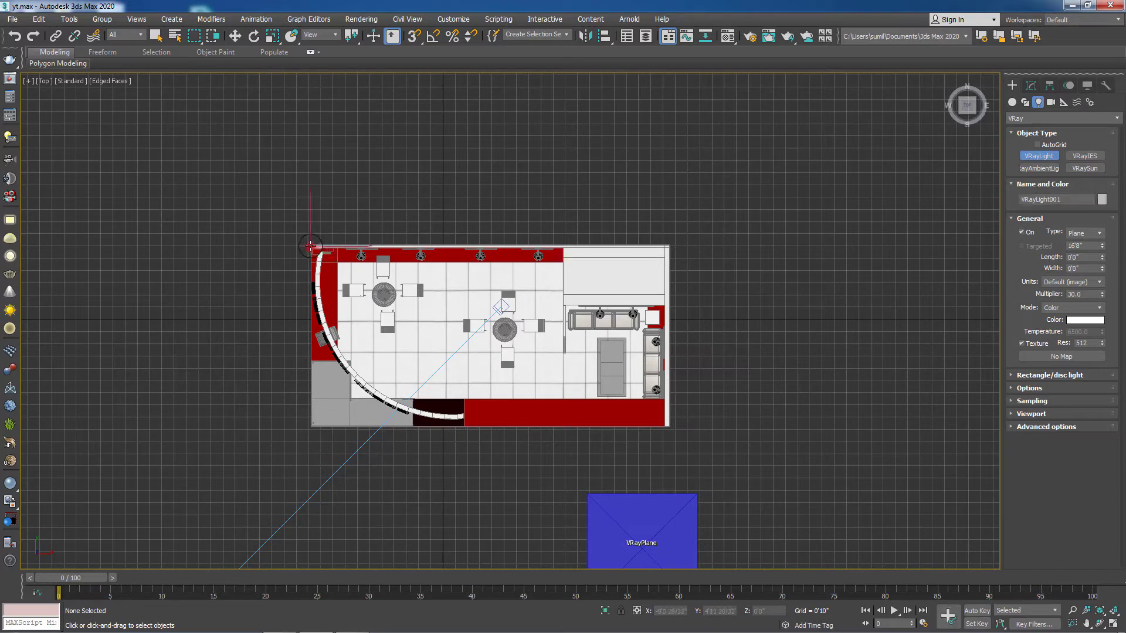
{"action": "left_click_drag", "start_coordinate": [310, 246], "coordinate": [672, 428]}
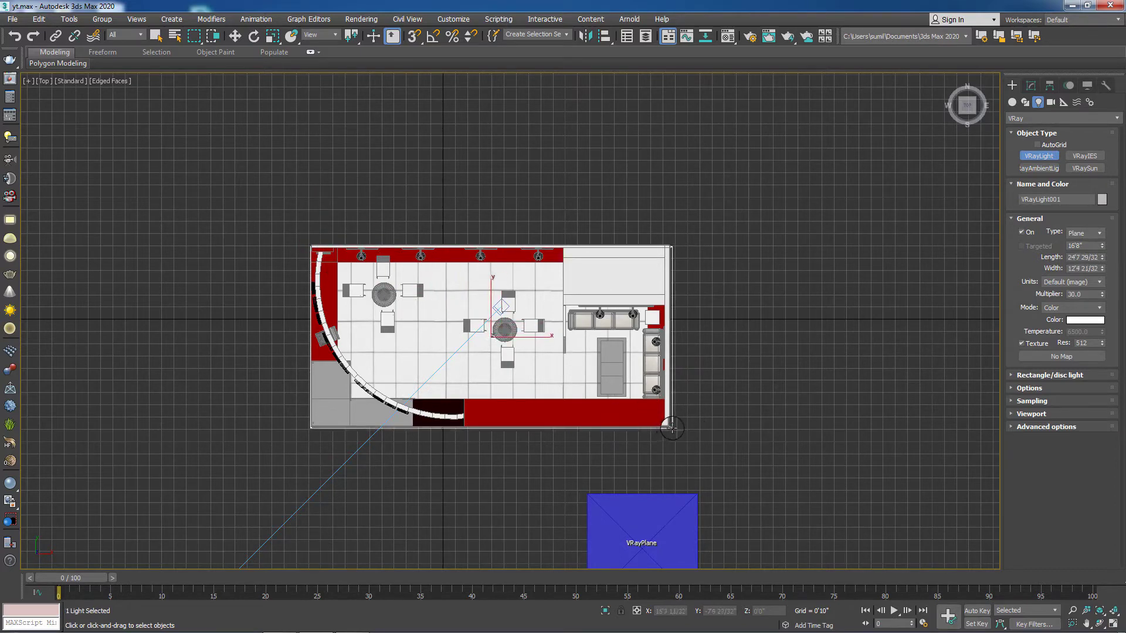
{"action": "right_click", "coordinate": [707, 424]}
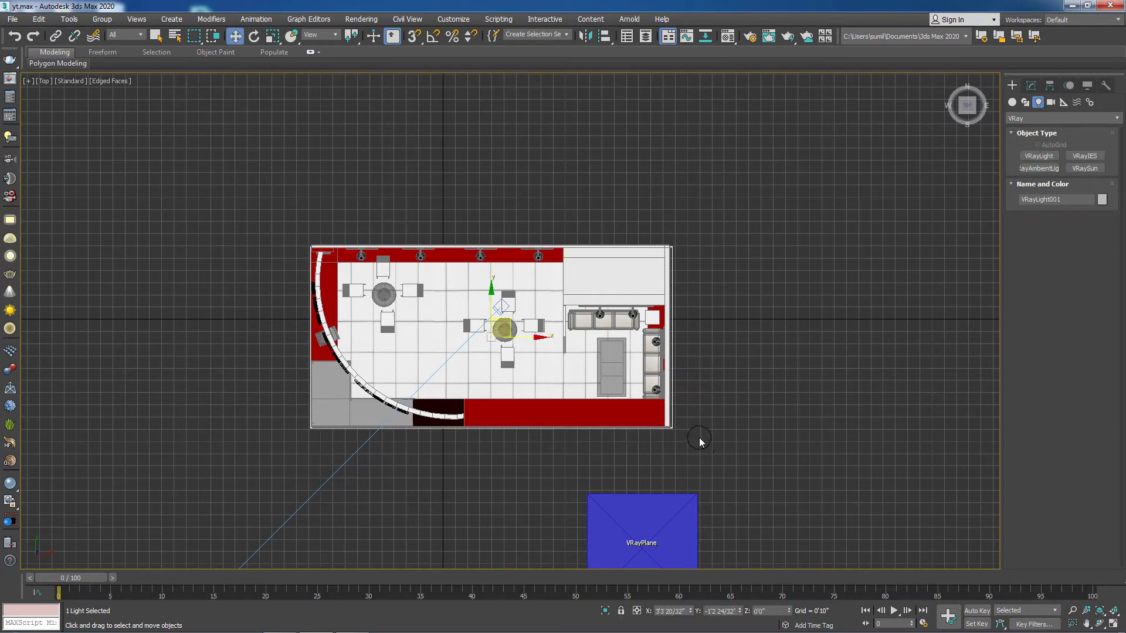
Step: Raise the plane light in the left view to just above the stall's roof, about 14'4" high
{"action": "key", "text": "l"}
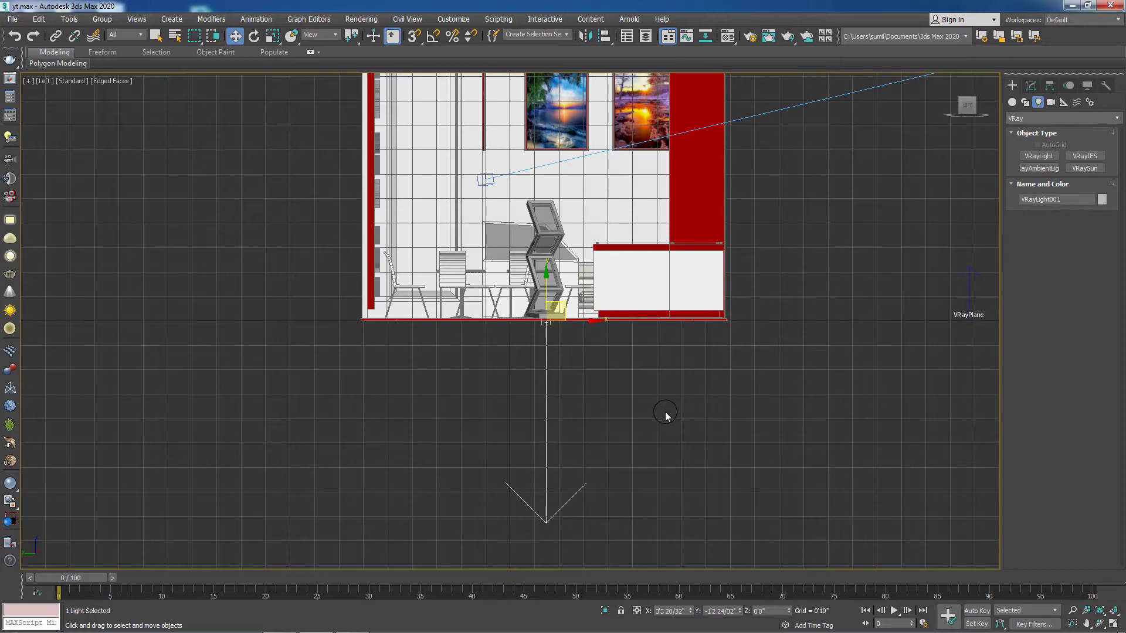
{"action": "scroll", "coordinate": [659, 403], "scroll_direction": "down", "scroll_amount": 4}
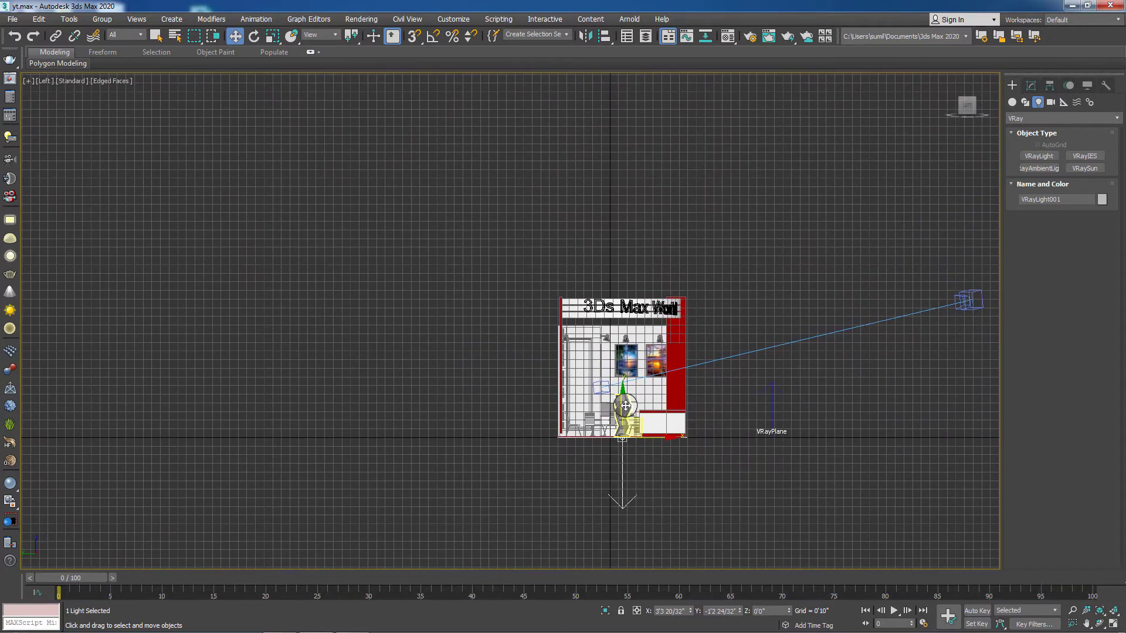
{"action": "left_click_drag", "start_coordinate": [621, 398], "coordinate": [622, 289]}
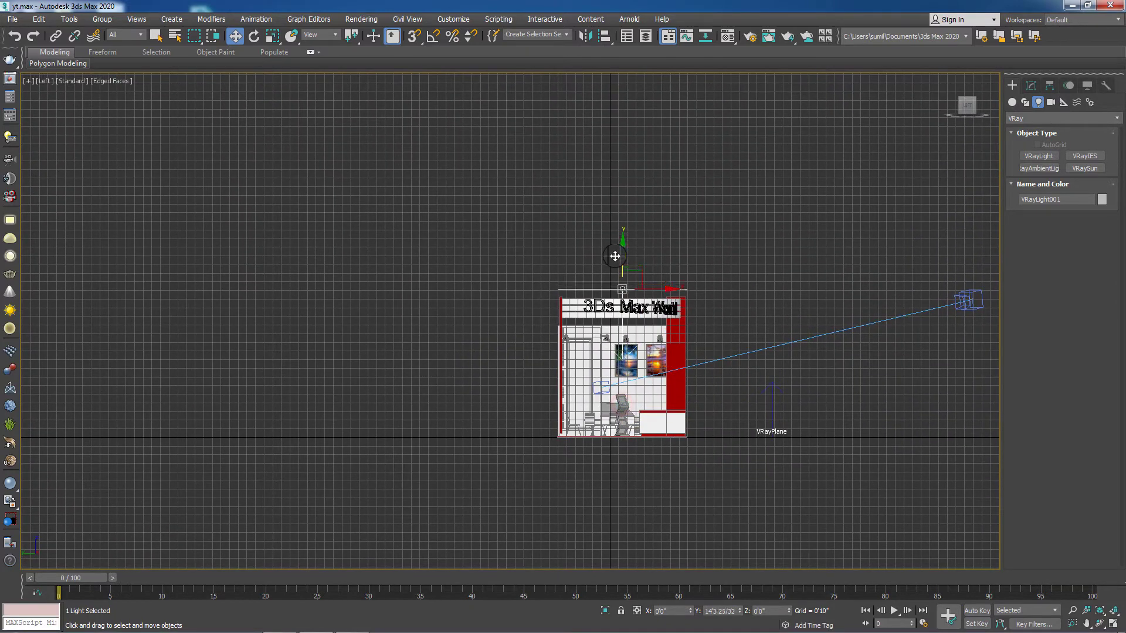
{"action": "middle_click_drag", "start_coordinate": [797, 476], "coordinate": [751, 492], "text": "alt"}
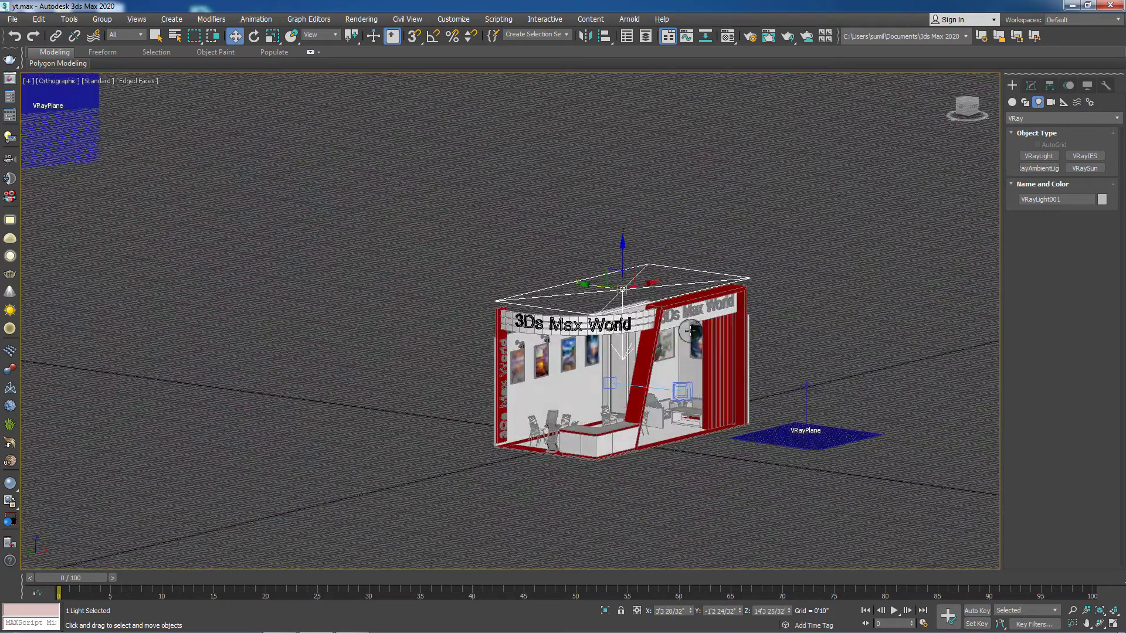
Step: Set the plane light's multiplier to 7 and its color to a pale yellow, about RGB 255, 240, 141
{"action": "left_click", "coordinate": [1031, 87]}
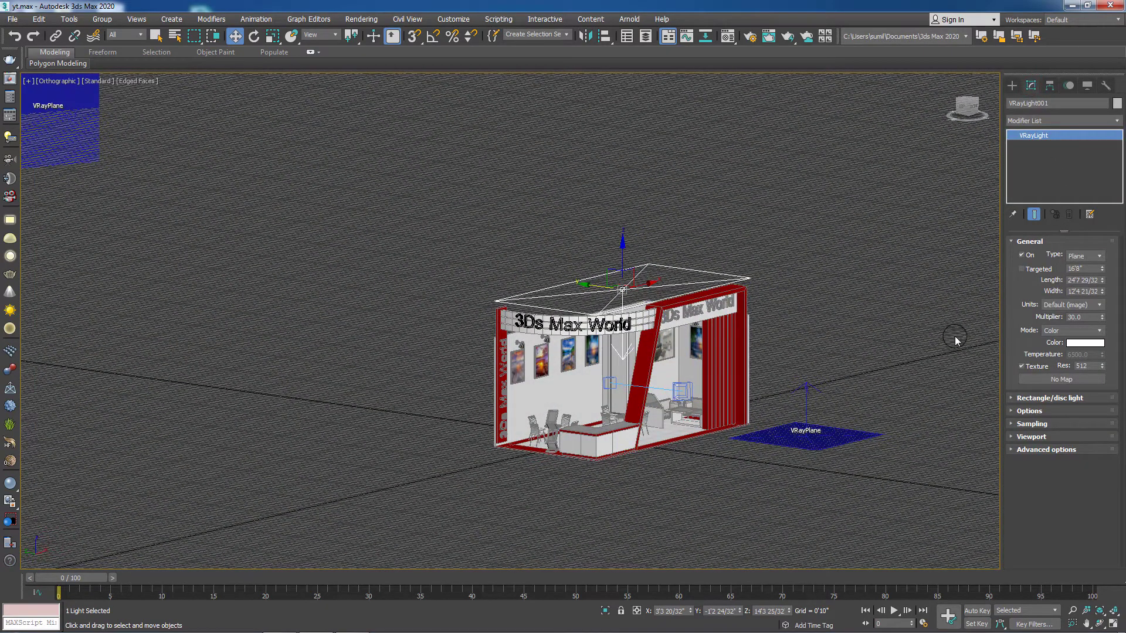
{"action": "double_click", "coordinate": [1079, 317]}
{"action": "left_click", "coordinate": [1084, 343]}
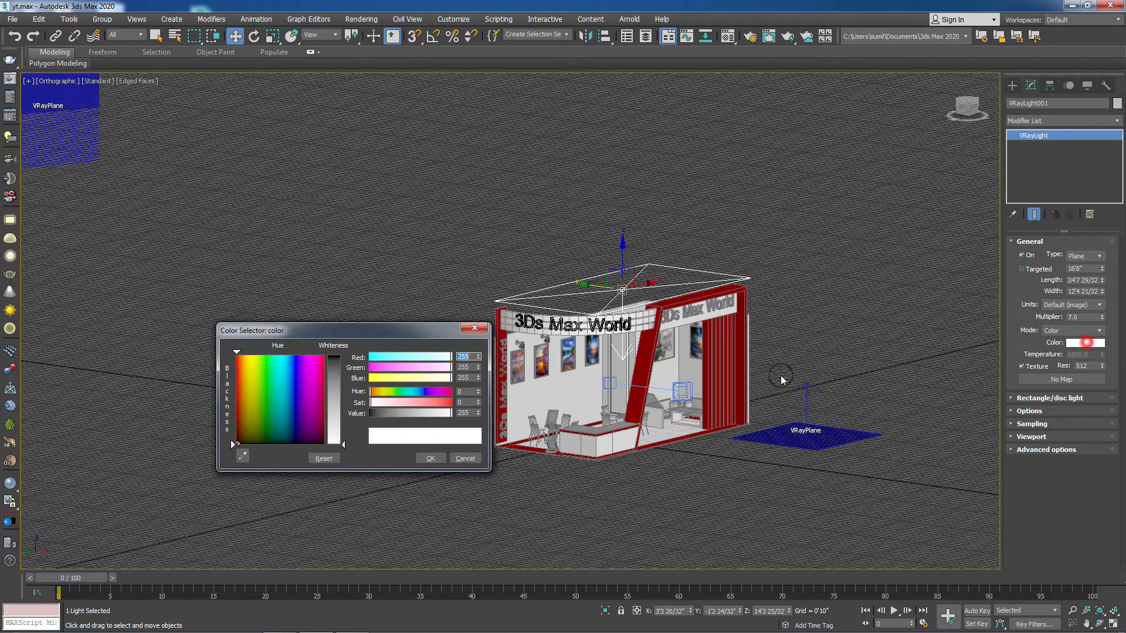
{"action": "left_click", "coordinate": [252, 375]}
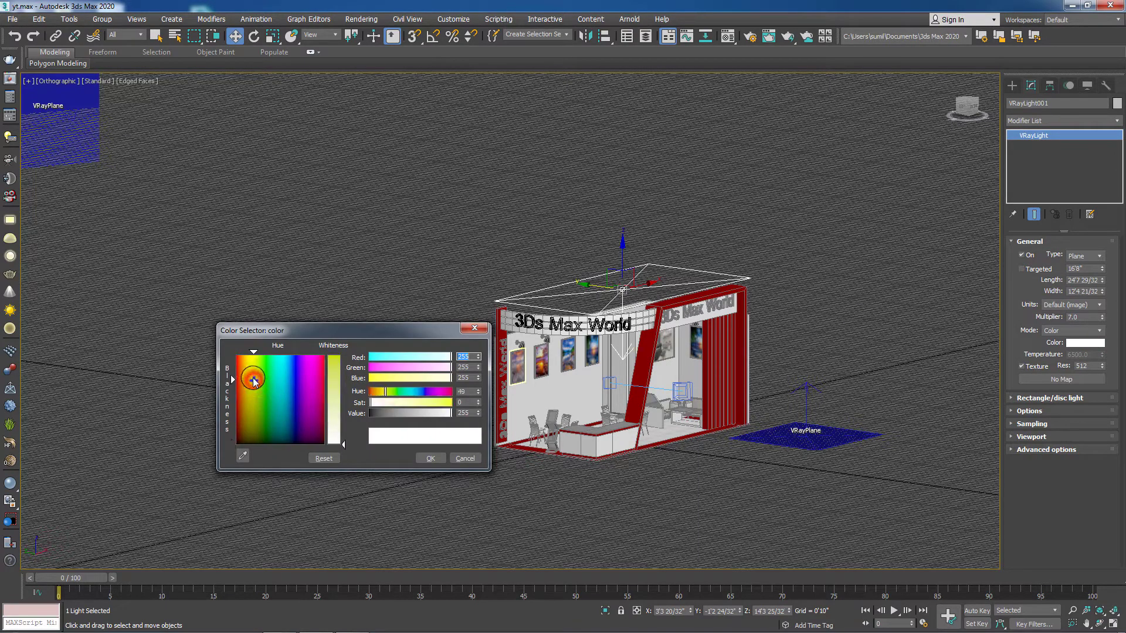
{"action": "left_click", "coordinate": [250, 368]}
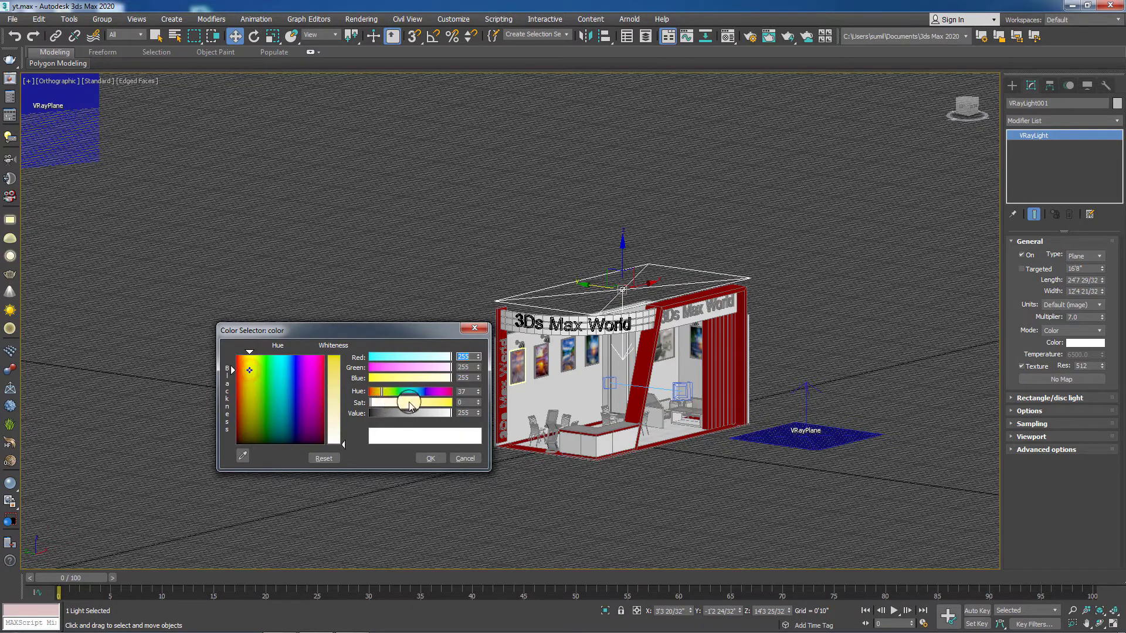
{"action": "left_click_drag", "start_coordinate": [410, 404], "coordinate": [414, 407]}
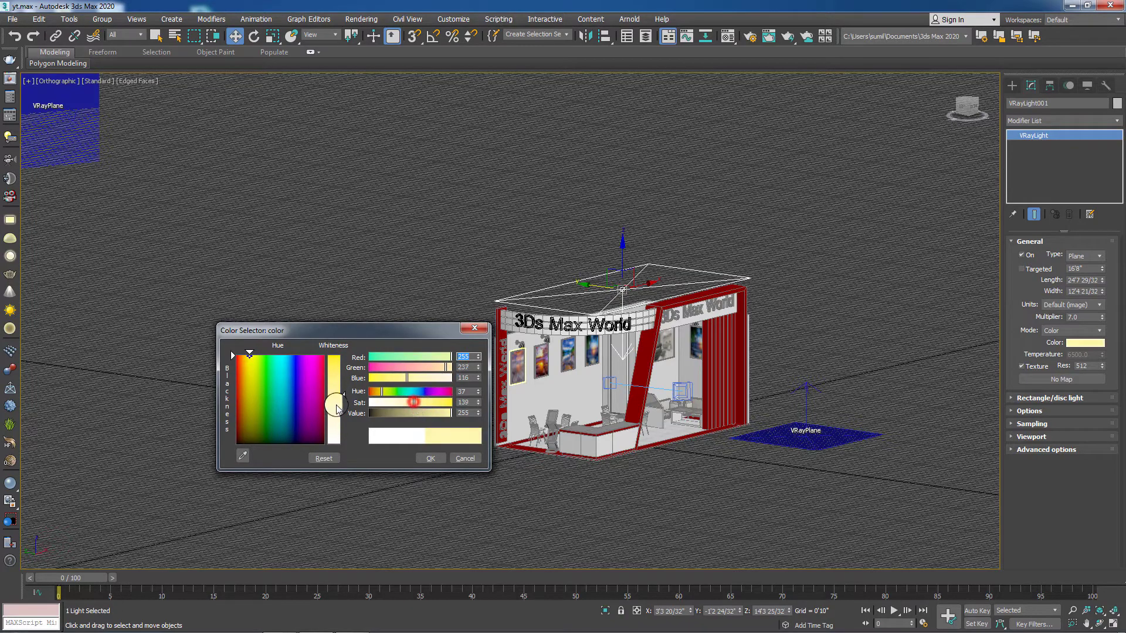
{"action": "left_click", "coordinate": [336, 367]}
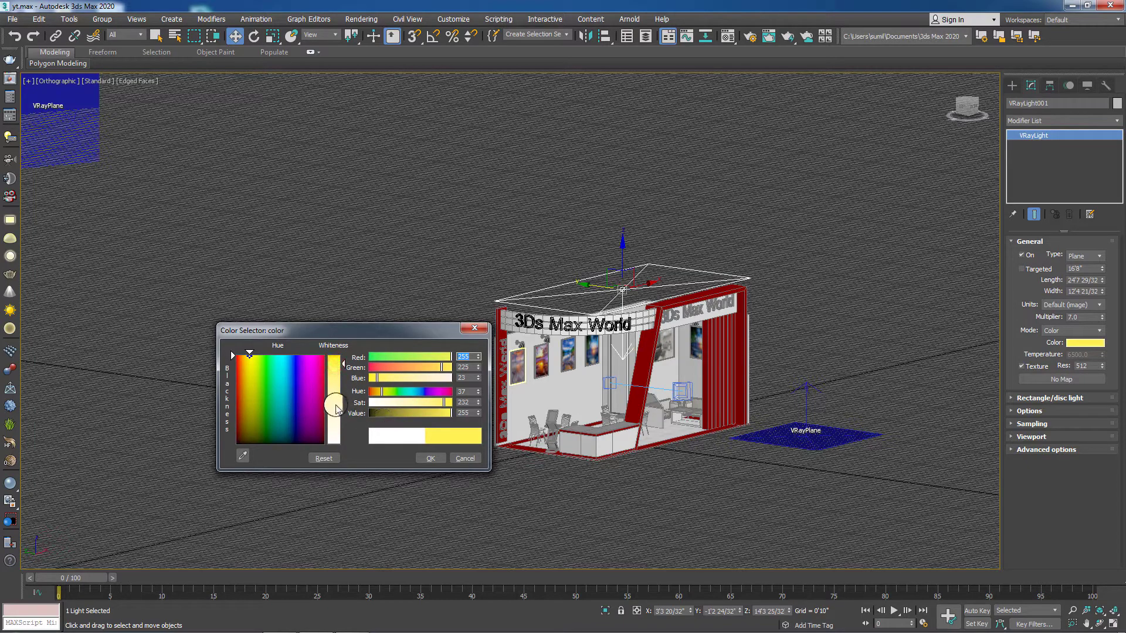
{"action": "left_click", "coordinate": [336, 405]}
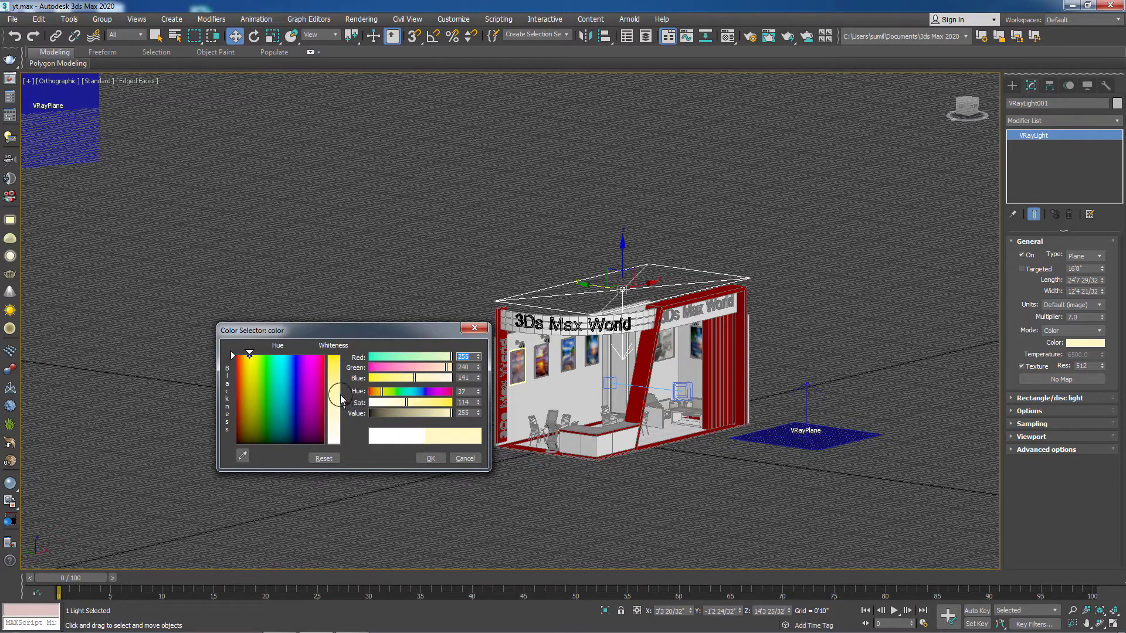
{"action": "left_click", "coordinate": [430, 458]}
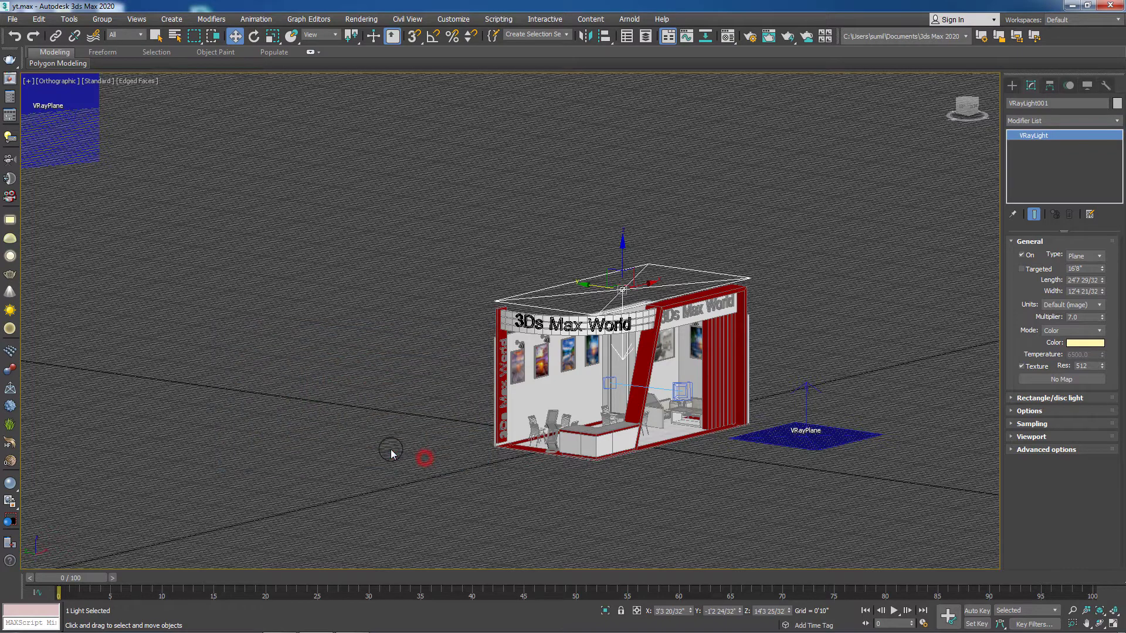
Step: Make the plane light invisible, turn off its Affect reflections option, and deselect it
{"action": "left_click", "coordinate": [1032, 411]}
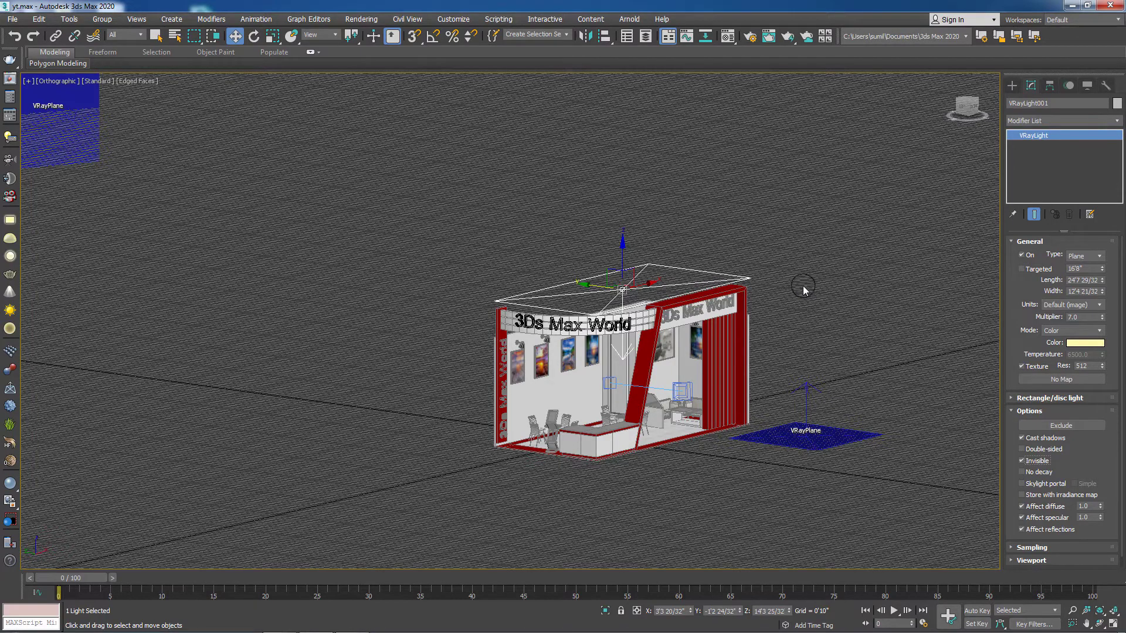
{"action": "left_click", "coordinate": [1021, 530]}
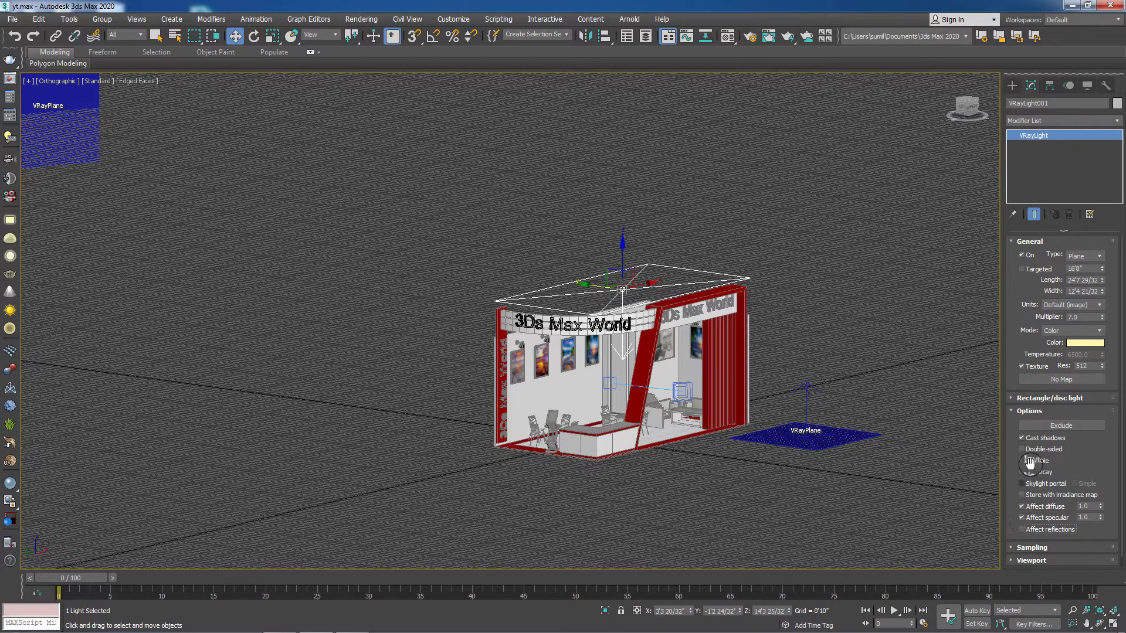
{"action": "left_click", "coordinate": [733, 495]}
Step: Clone the plane light as one independent copy about 17'9" in front of the stall
{"action": "middle_click_drag", "start_coordinate": [652, 489], "coordinate": [687, 490], "text": "alt"}
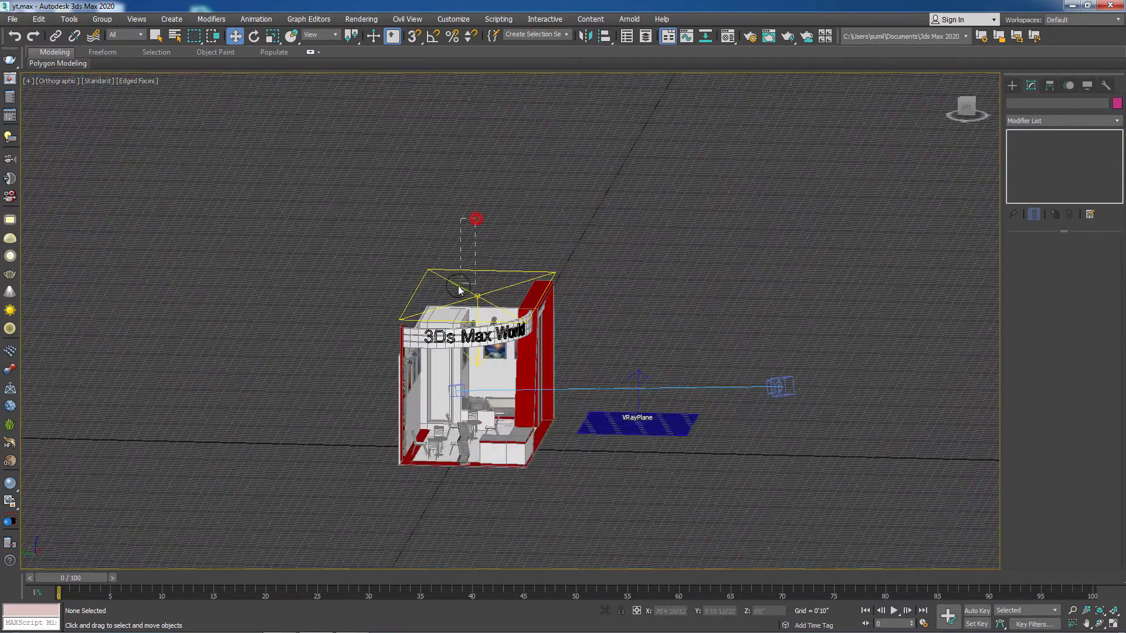
{"action": "left_click", "coordinate": [458, 286]}
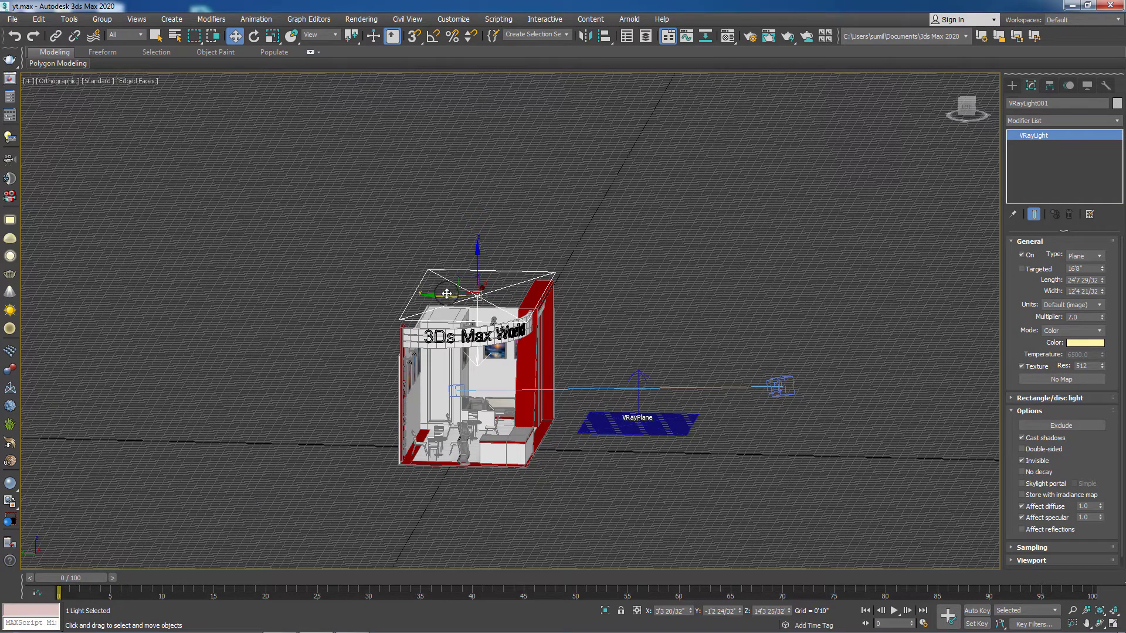
{"action": "left_click_drag", "start_coordinate": [442, 294], "coordinate": [625, 298], "text": "shift"}
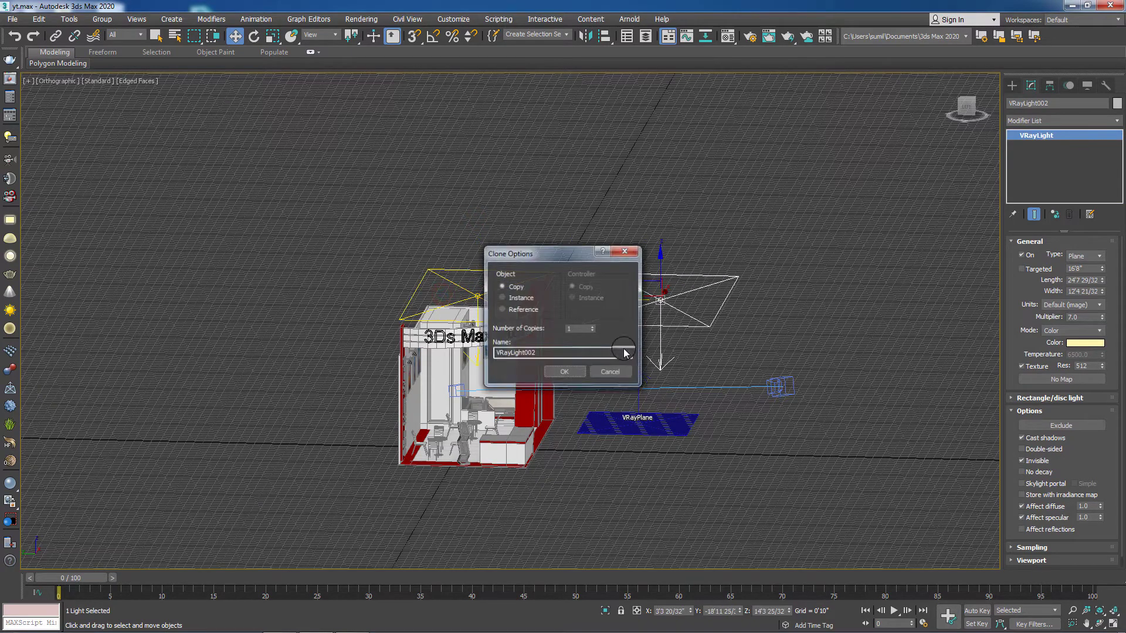
{"action": "left_click", "coordinate": [572, 375]}
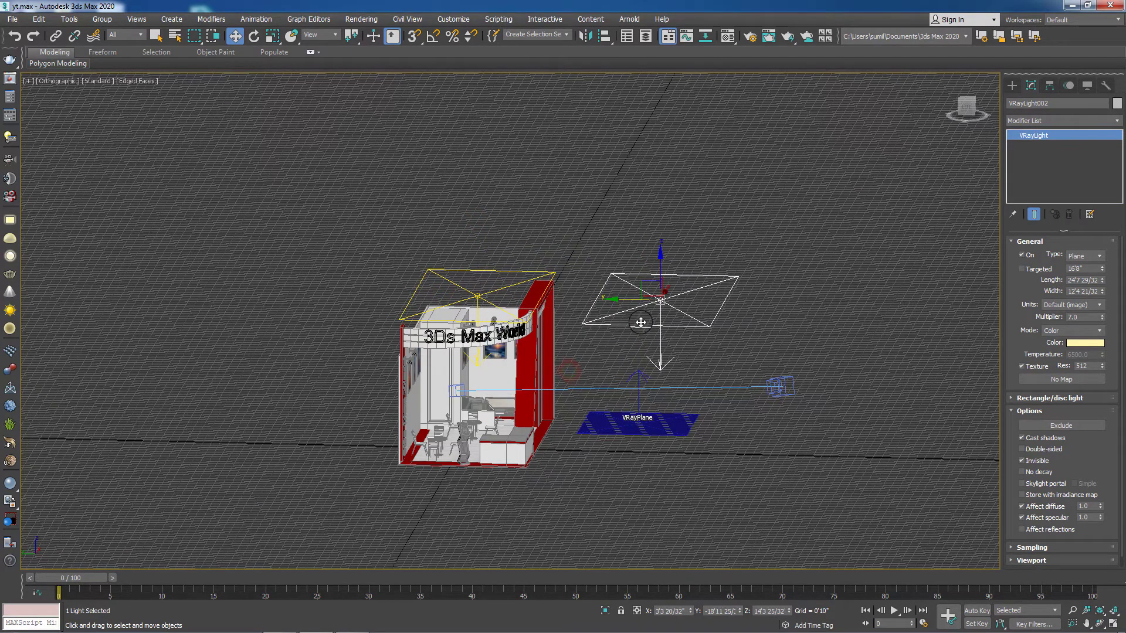
Step: Rotate the copied light about X to roughly 70° so it faces the stall's front, tilted slightly downward
{"action": "key", "text": "e"}
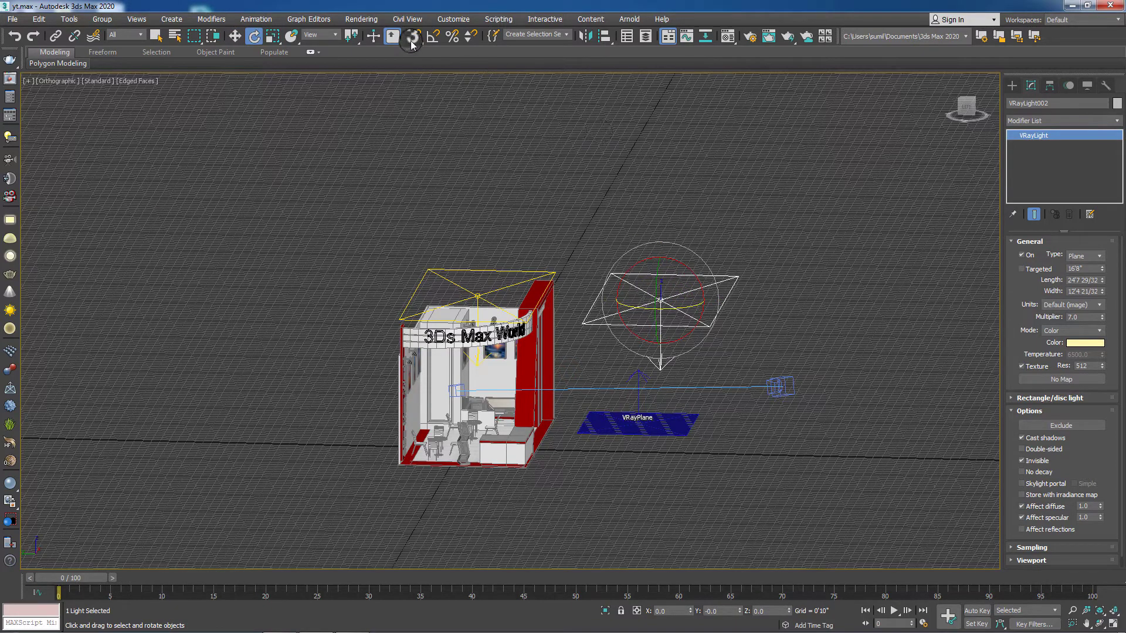
{"action": "left_click", "coordinate": [434, 36]}
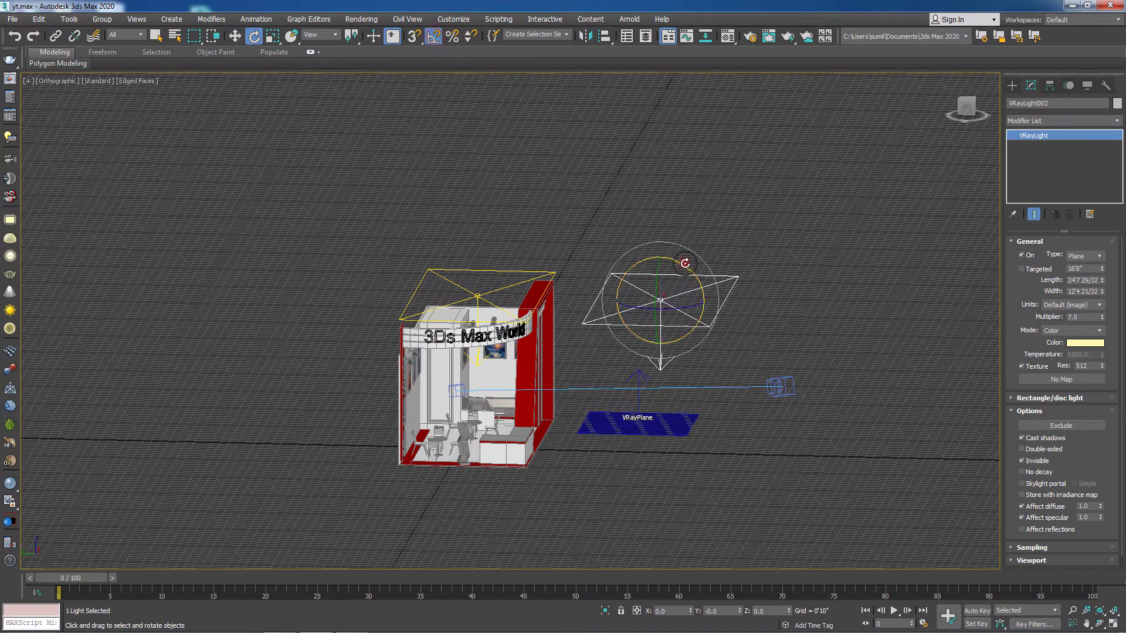
{"action": "left_click_drag", "start_coordinate": [678, 266], "coordinate": [687, 265]}
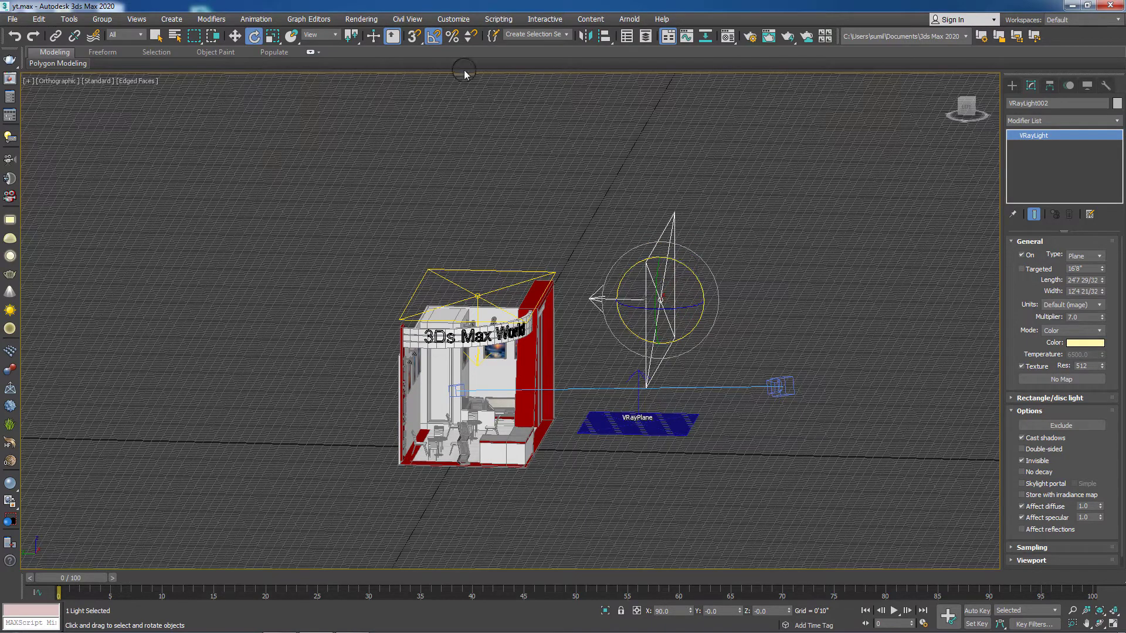
{"action": "left_click", "coordinate": [433, 36]}
{"action": "left_click_drag", "start_coordinate": [633, 264], "coordinate": [622, 276]}
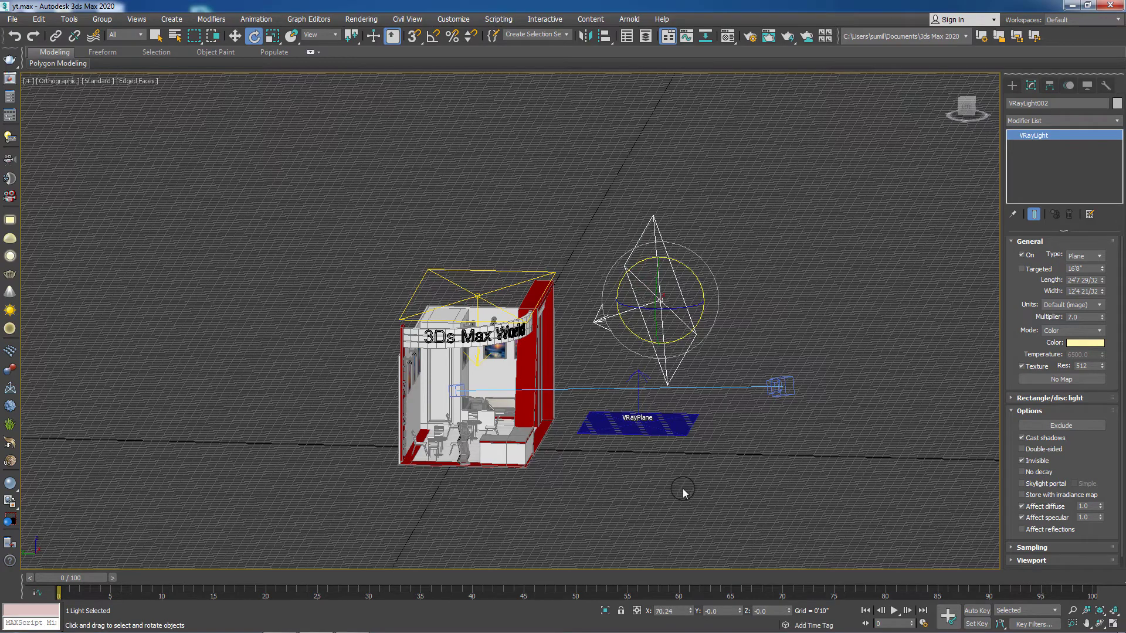
Step: Enlarge the front plane light to about 31'0" long and 14'7" wide, and deselect it
{"action": "middle_click_drag", "start_coordinate": [682, 488], "coordinate": [580, 437], "text": "alt"}
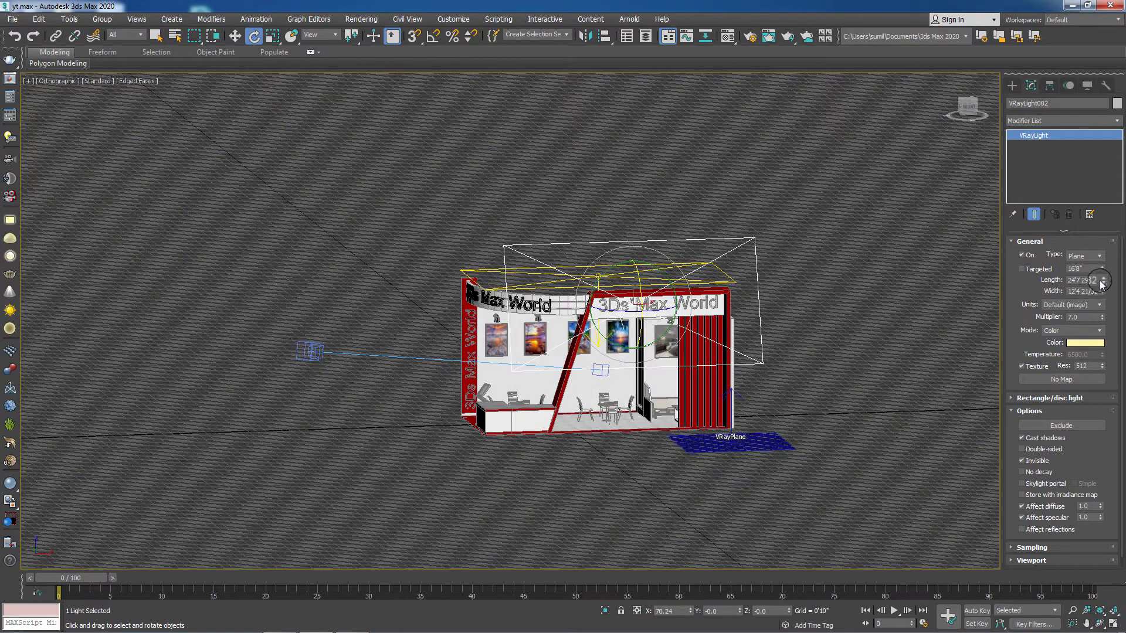
{"action": "left_click_drag", "start_coordinate": [1100, 281], "coordinate": [1101, 280]}
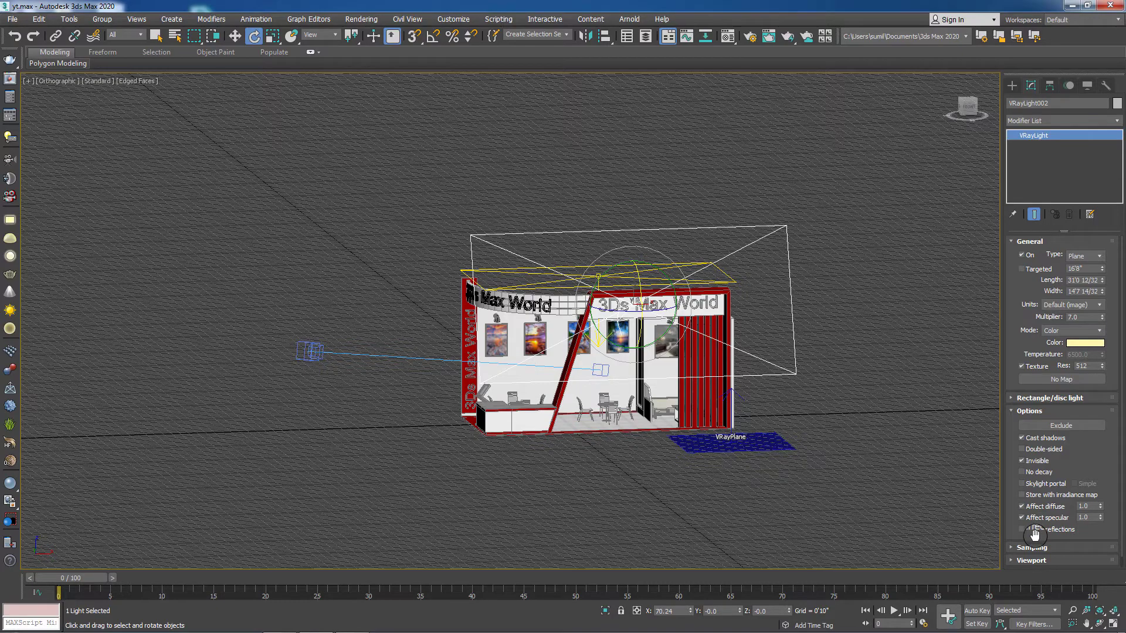
{"action": "left_click", "coordinate": [848, 510]}
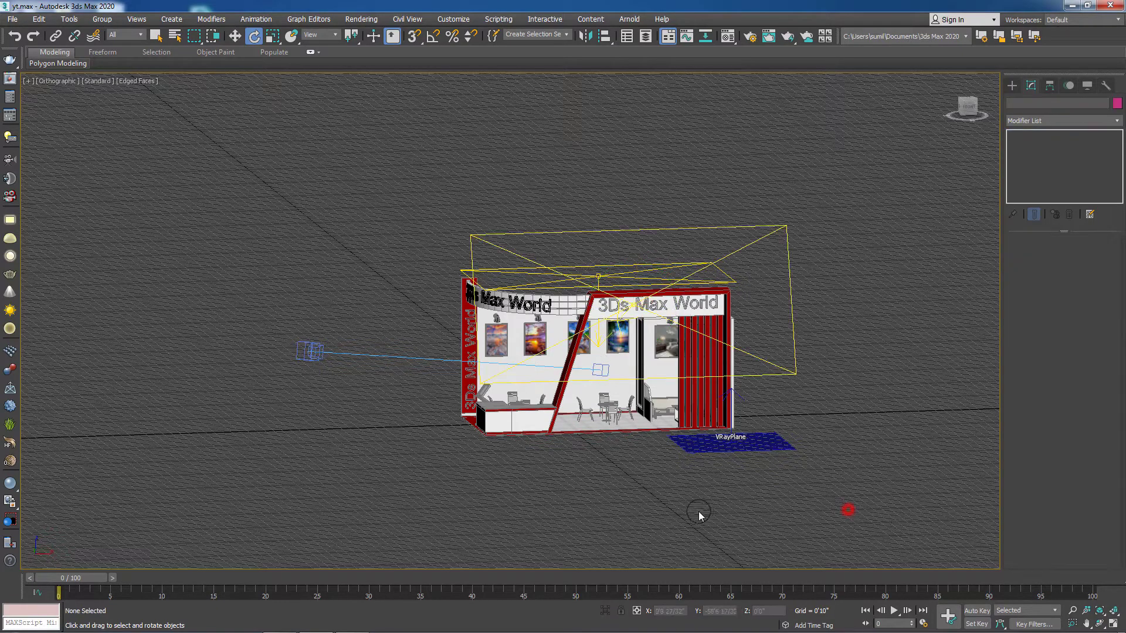
Step: Create a targeted VRayIES light with AutoGrid enabled, from the first wall lamp down onto the picture below it
{"action": "middle_click_drag", "start_coordinate": [692, 511], "coordinate": [591, 477], "text": "alt"}
{"action": "scroll", "coordinate": [588, 486], "scroll_direction": "up", "scroll_amount": 4}
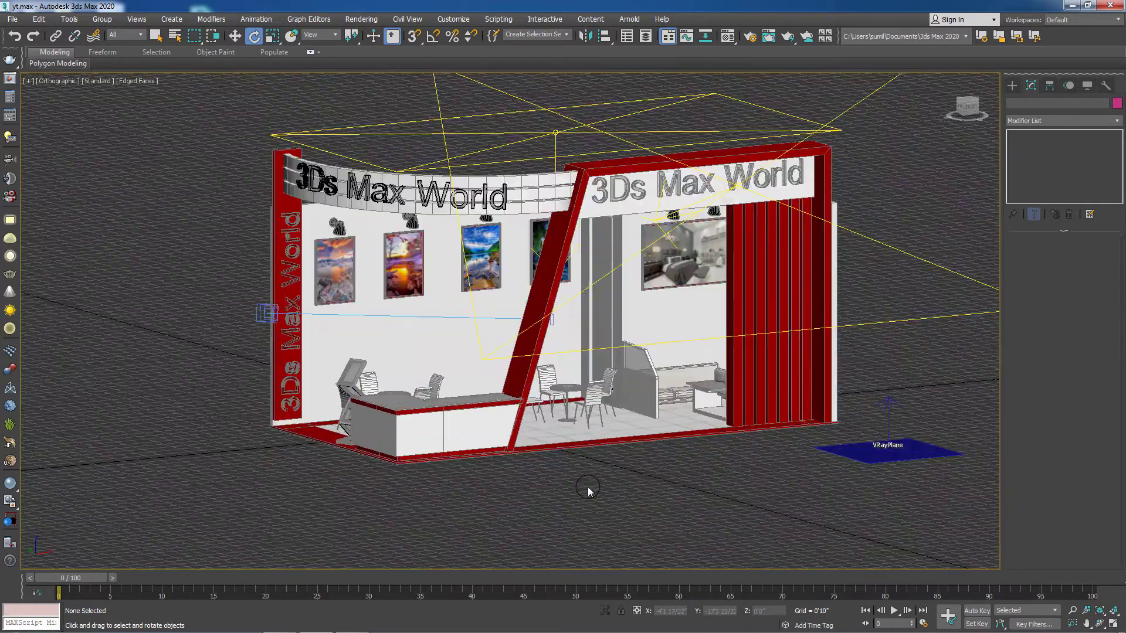
{"action": "scroll", "coordinate": [583, 480], "scroll_direction": "up", "scroll_amount": 2}
{"action": "scroll", "coordinate": [390, 278], "scroll_direction": "up", "scroll_amount": 5}
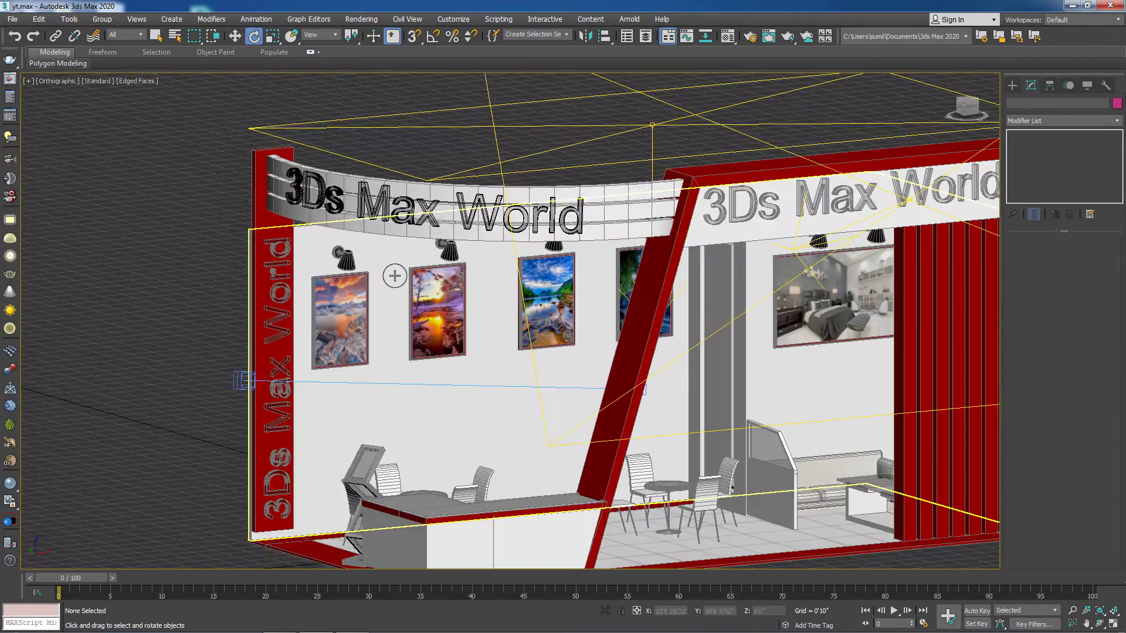
{"action": "scroll", "coordinate": [352, 264], "scroll_direction": "up", "scroll_amount": 2}
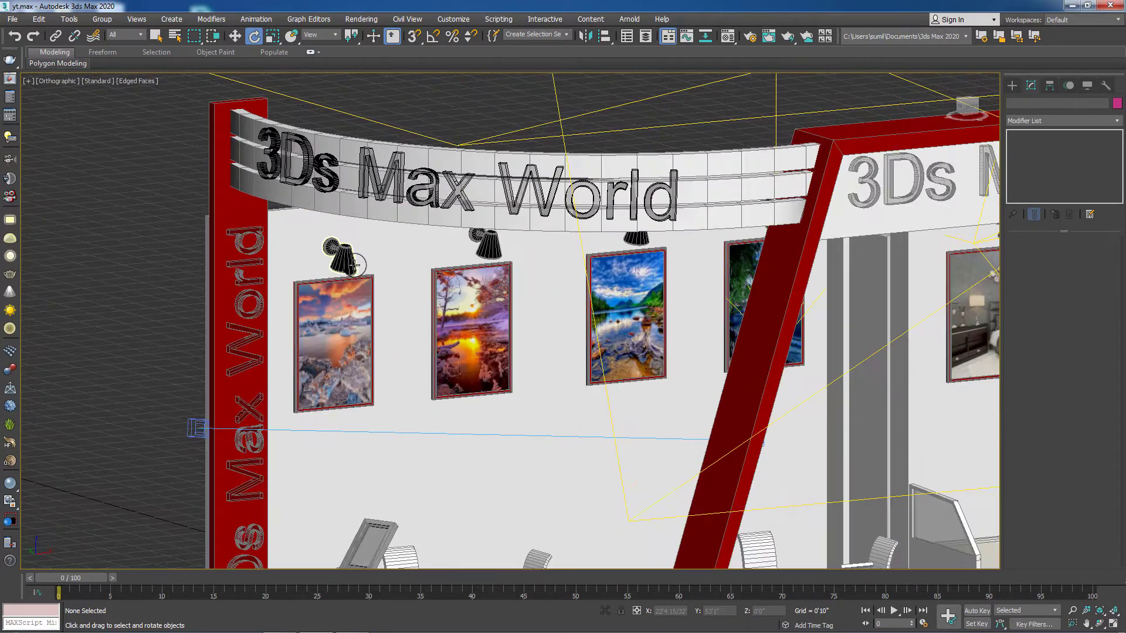
{"action": "scroll", "coordinate": [166, 281], "scroll_direction": "down", "scroll_amount": 5}
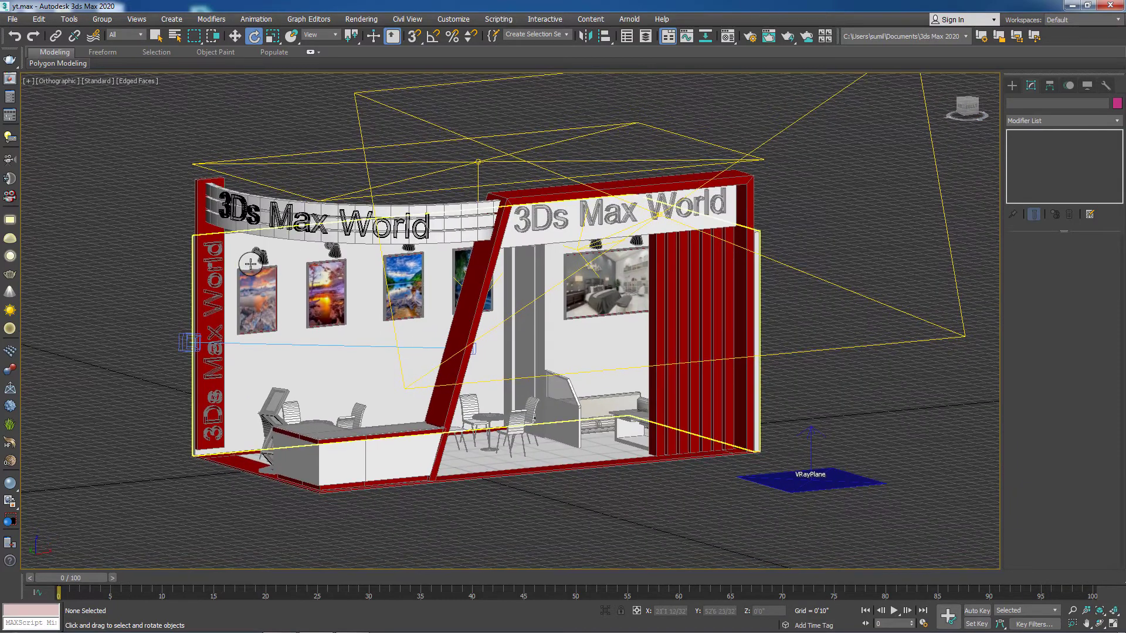
{"action": "scroll", "coordinate": [250, 264], "scroll_direction": "up", "scroll_amount": 6}
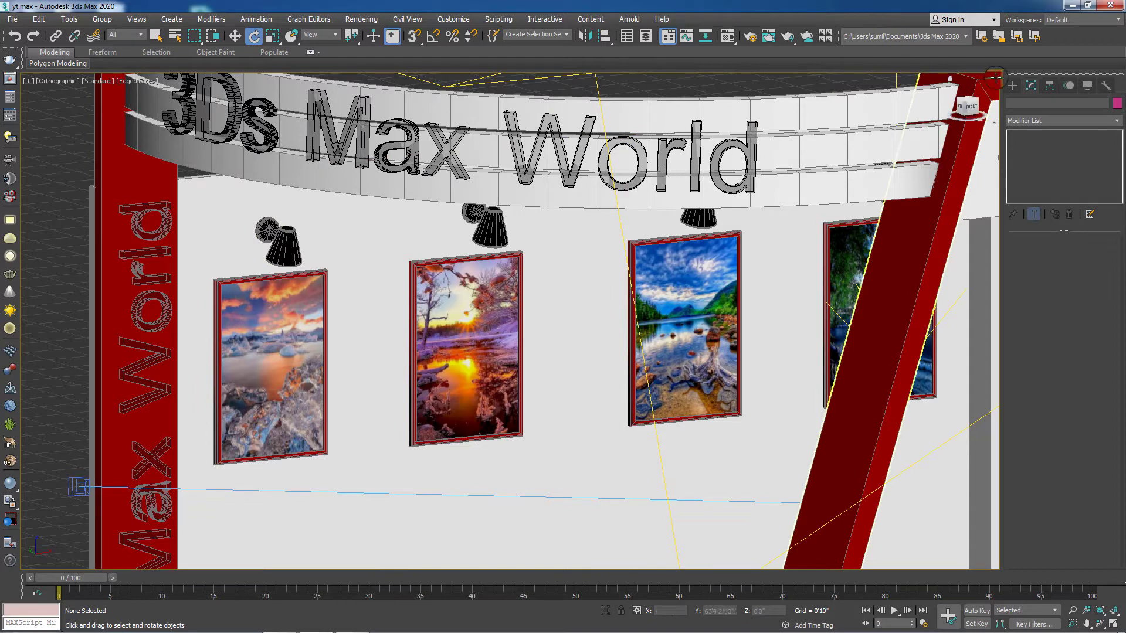
{"action": "left_click", "coordinate": [1012, 86]}
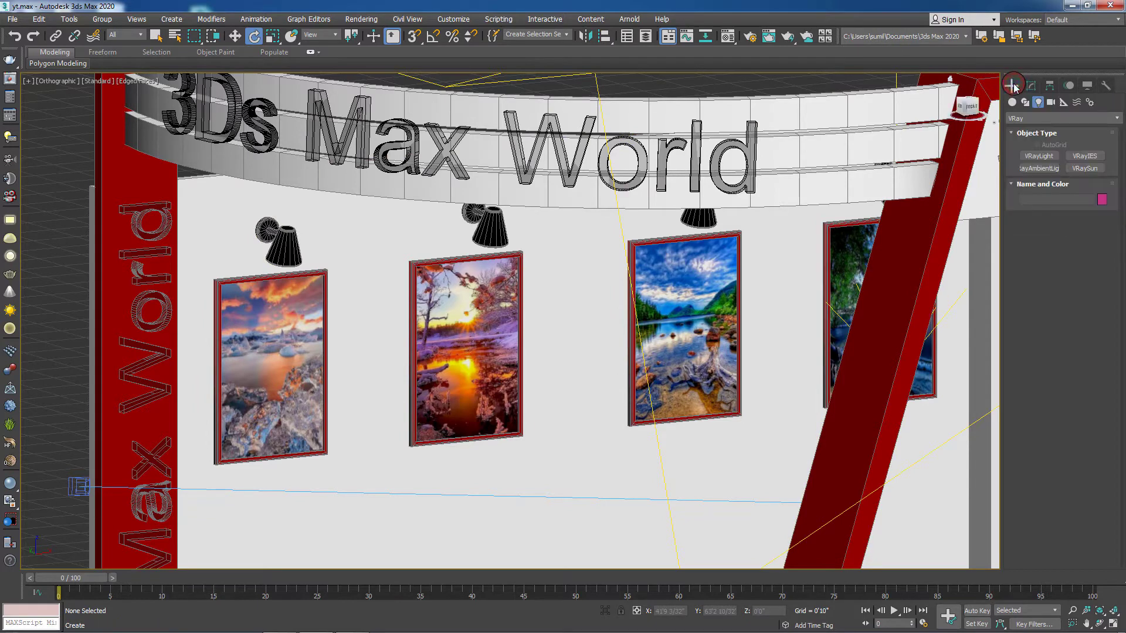
{"action": "left_click", "coordinate": [1036, 103]}
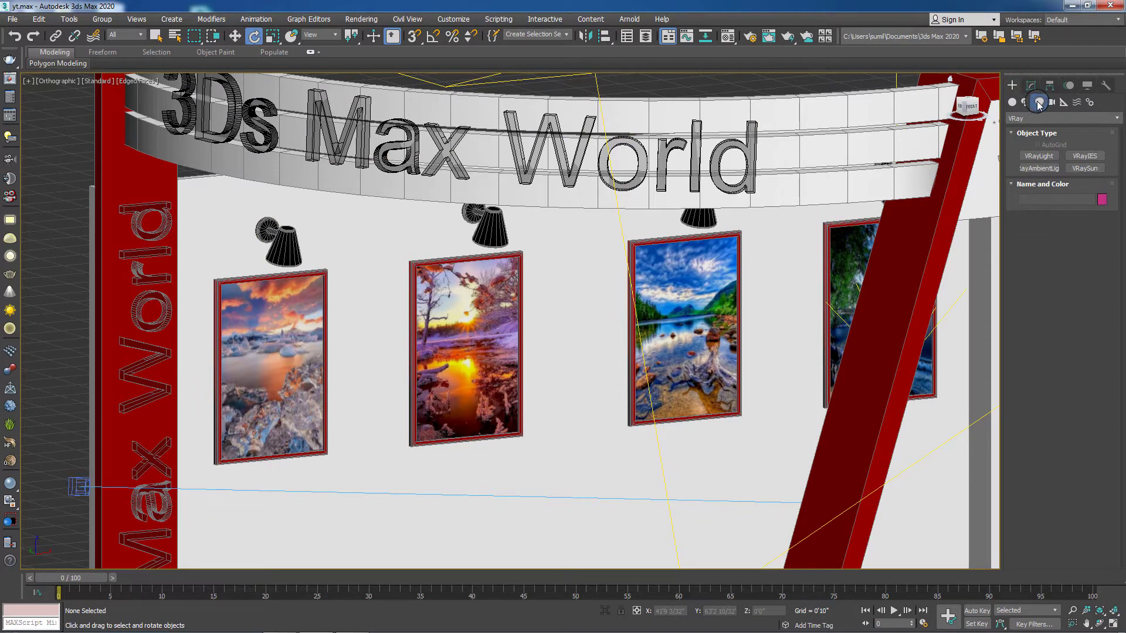
{"action": "left_click", "coordinate": [1035, 117]}
{"action": "left_click", "coordinate": [1026, 155]}
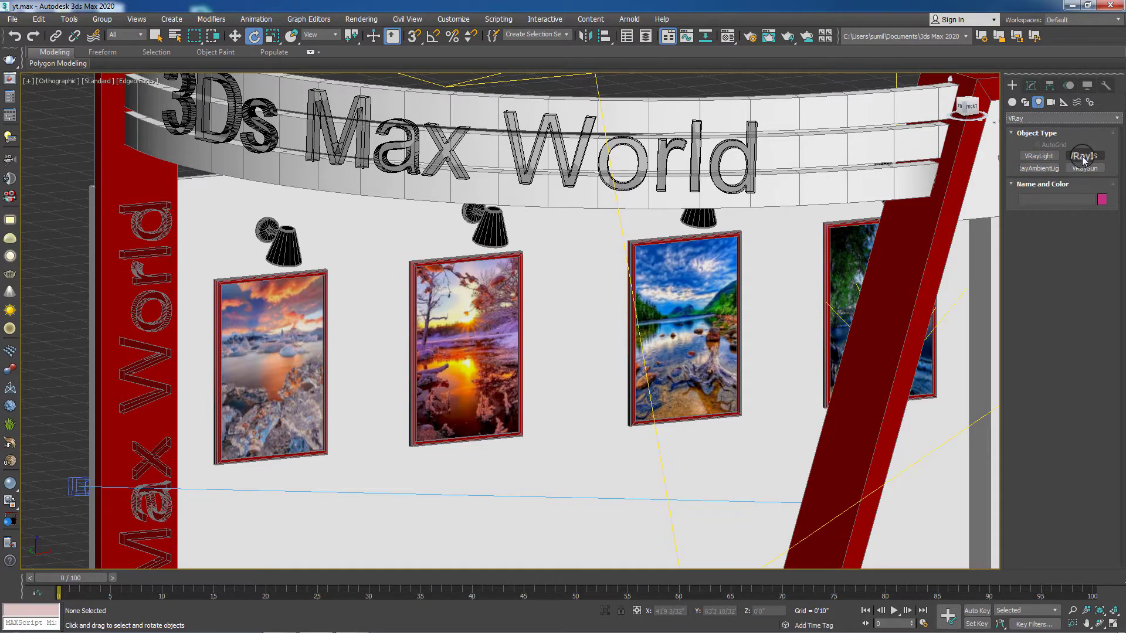
{"action": "left_click", "coordinate": [1083, 157]}
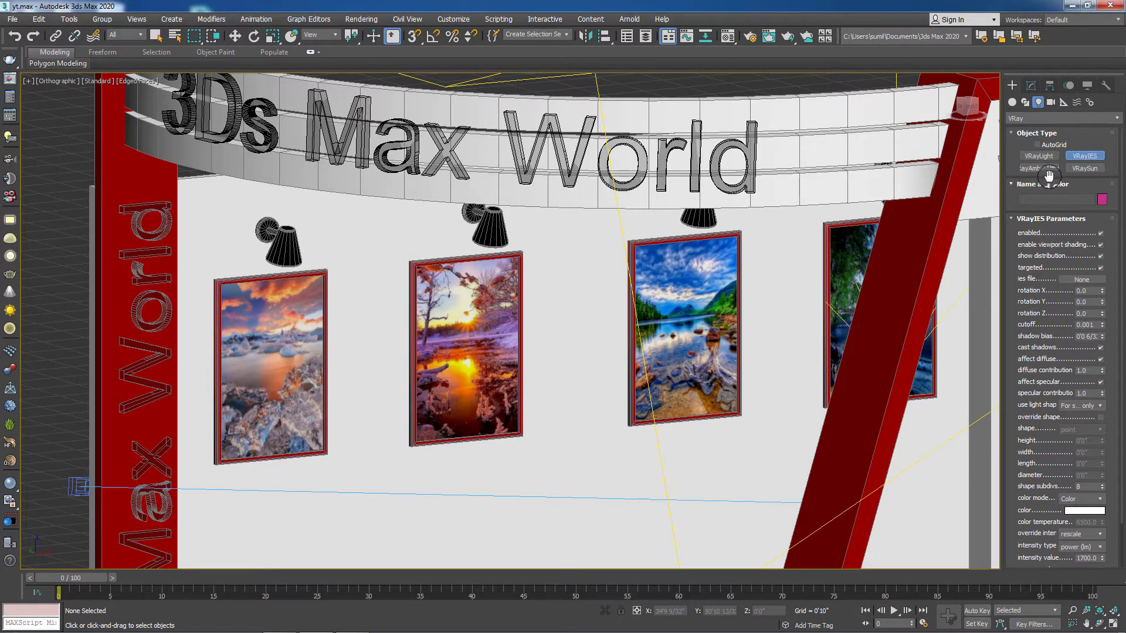
{"action": "left_click", "coordinate": [1037, 144]}
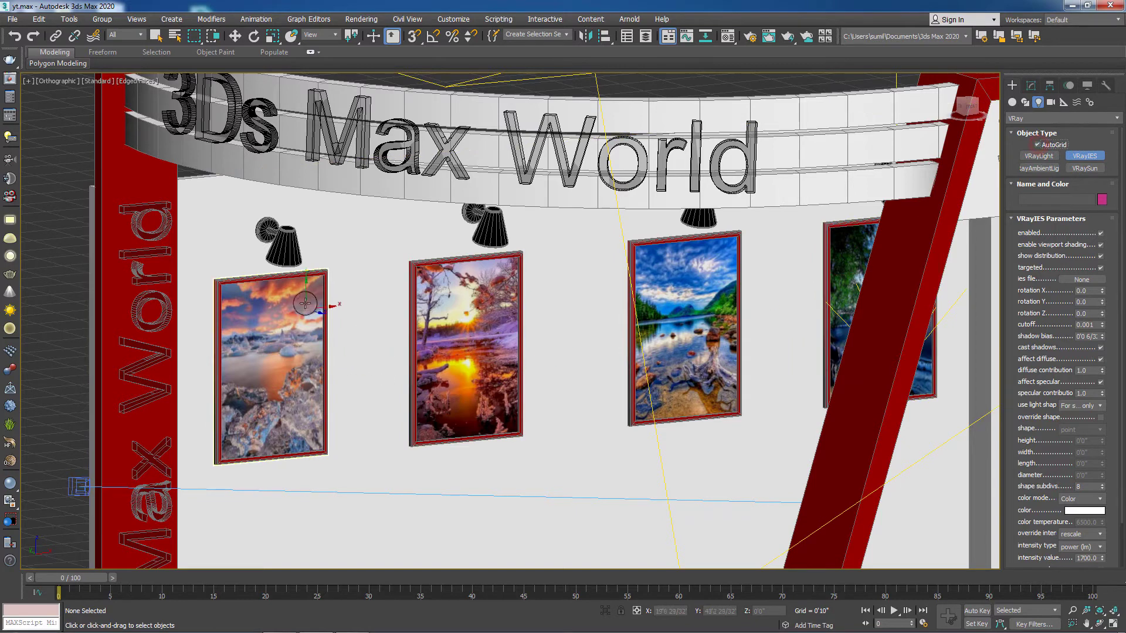
{"action": "left_click_drag", "start_coordinate": [288, 260], "coordinate": [280, 353]}
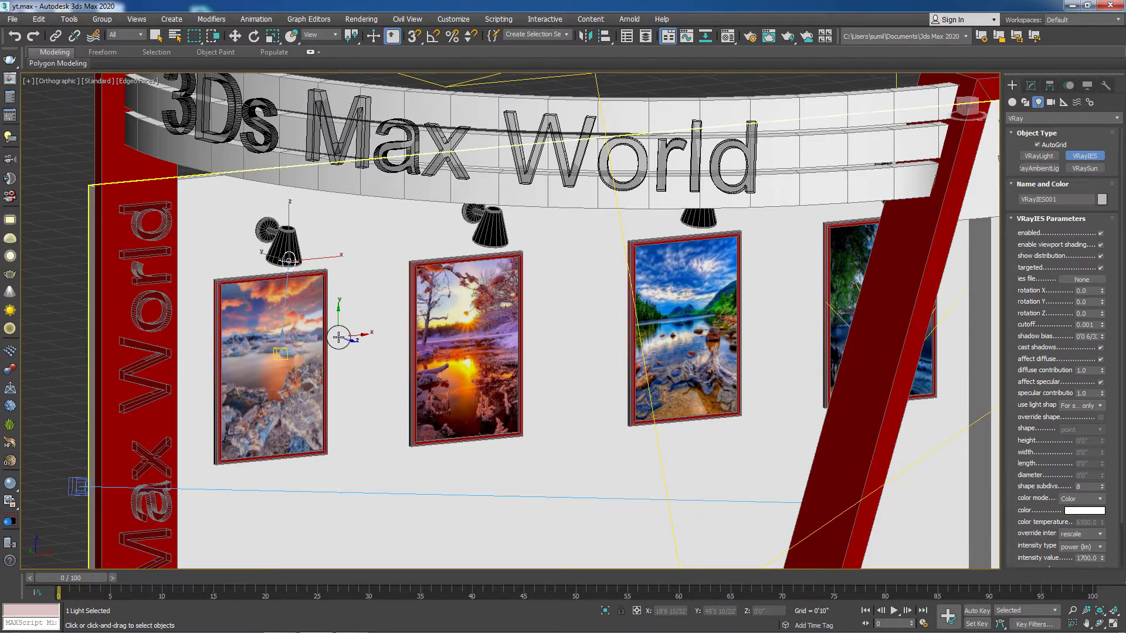
Step: In the left wireframe view, move the VRayIES light to just under the lamp's shade, about 9'2" high
{"action": "key", "text": "e"}
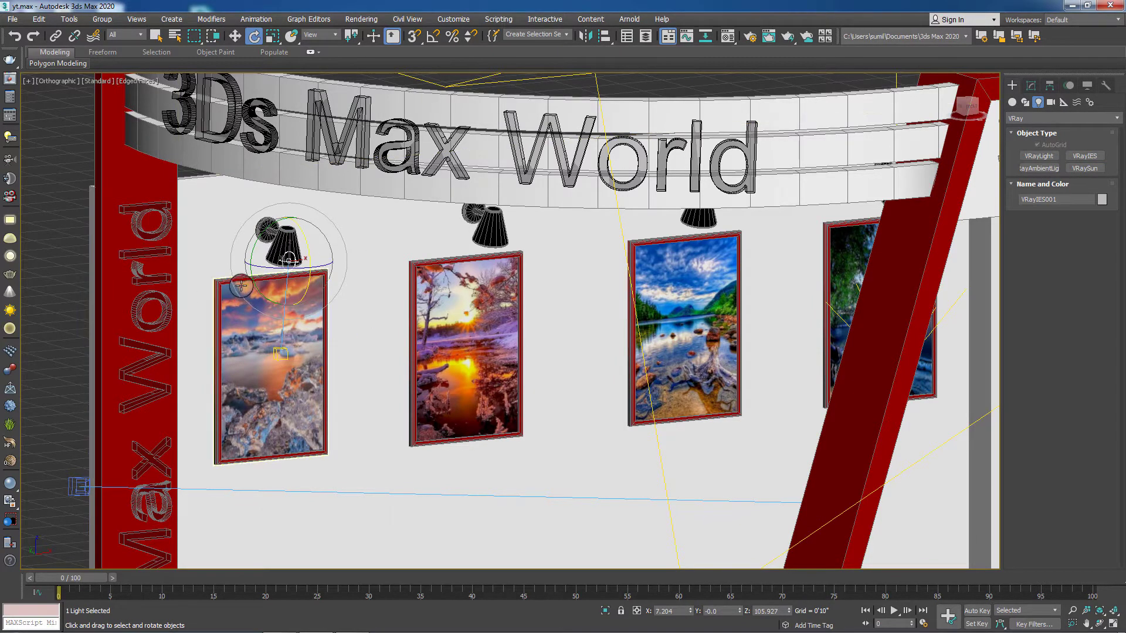
{"action": "key", "text": "l"}
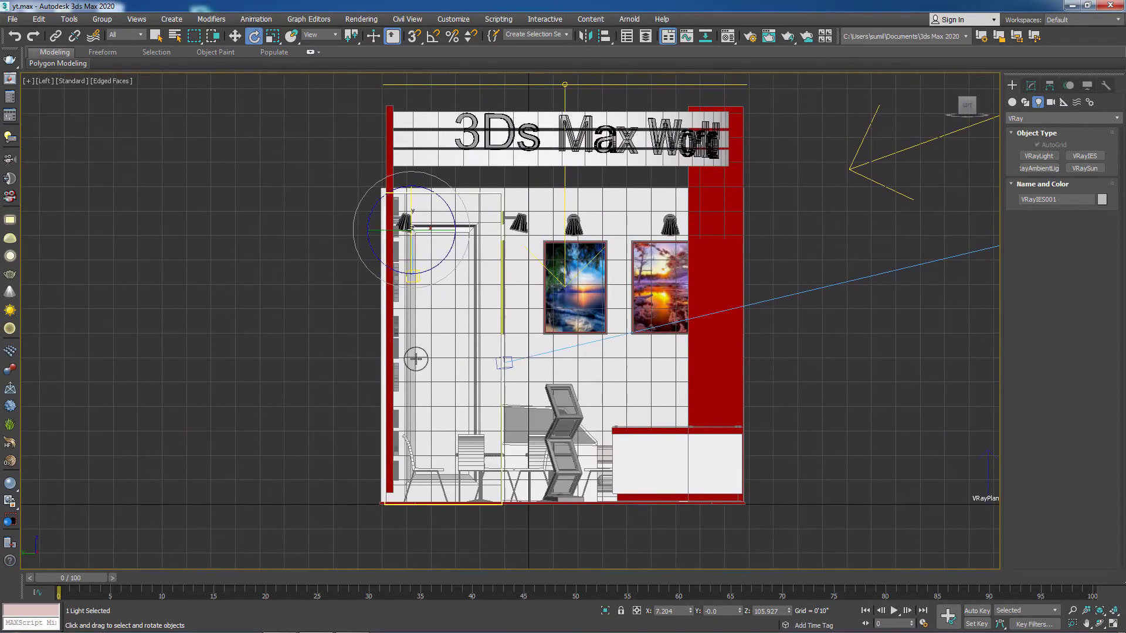
{"action": "scroll", "coordinate": [428, 242], "scroll_direction": "up", "scroll_amount": 6}
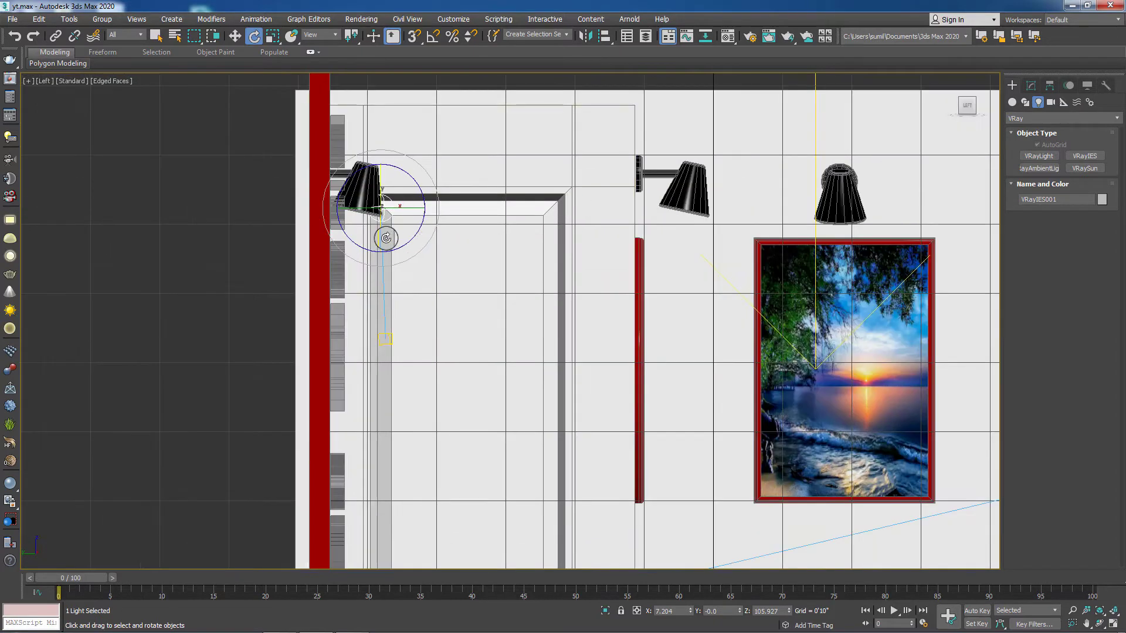
{"action": "key", "text": "F3"}
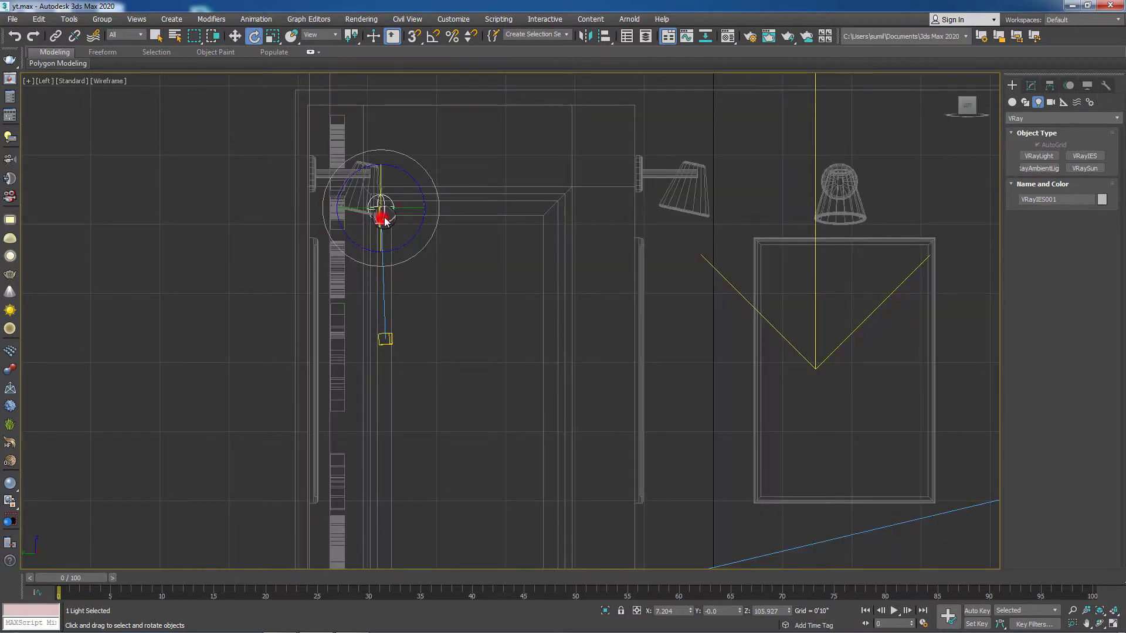
{"action": "scroll", "coordinate": [375, 209], "scroll_direction": "up", "scroll_amount": 4}
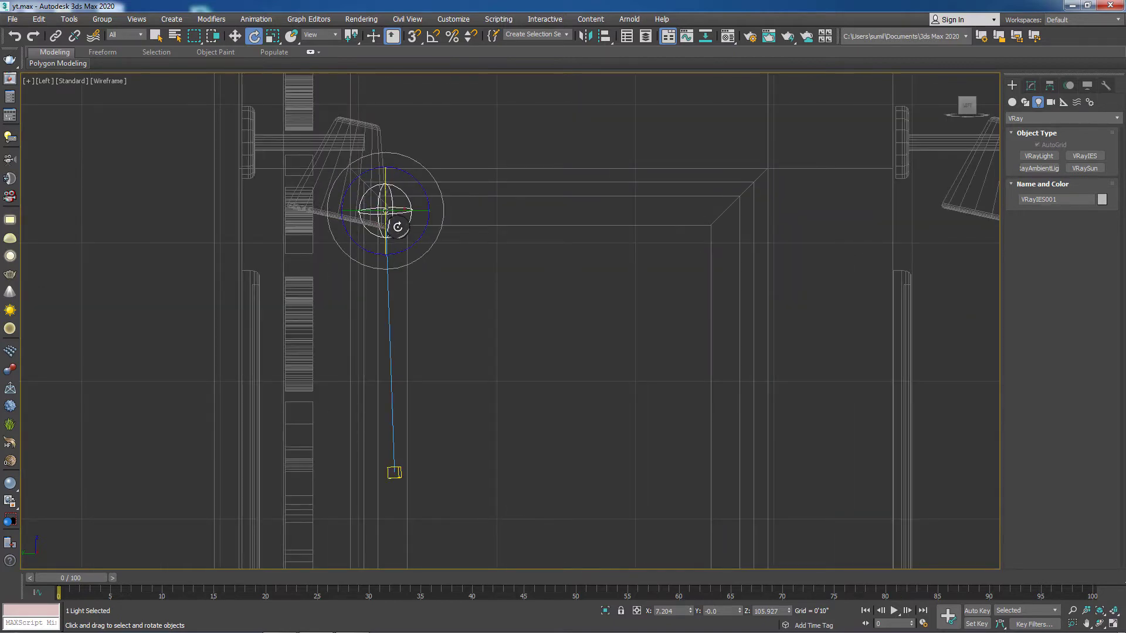
{"action": "key", "text": "w"}
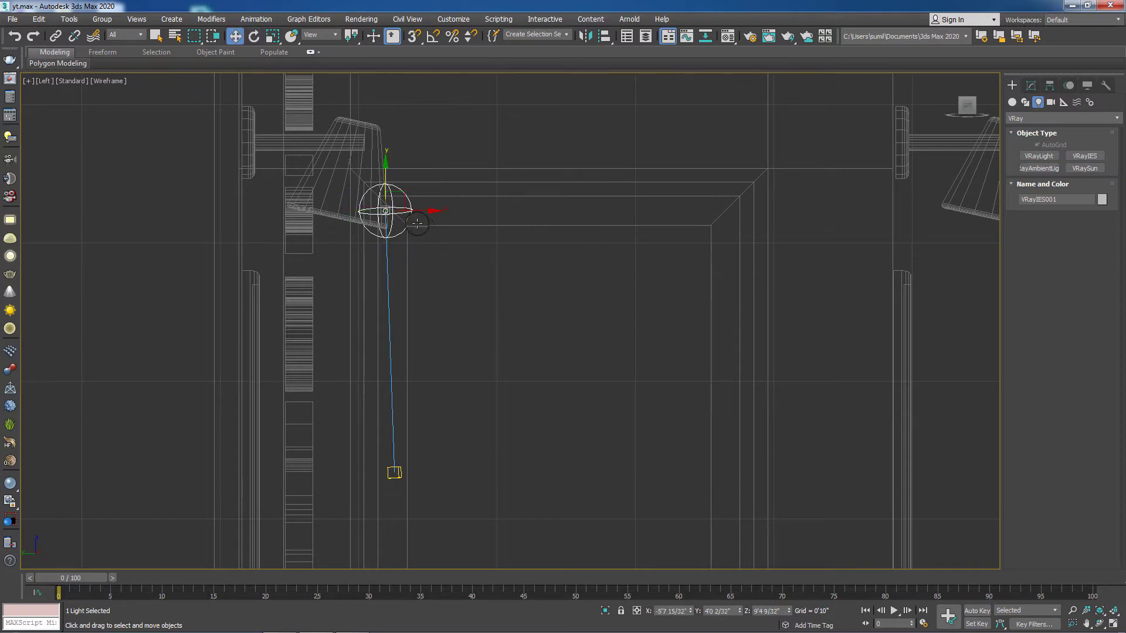
{"action": "left_click_drag", "start_coordinate": [382, 188], "coordinate": [367, 242]}
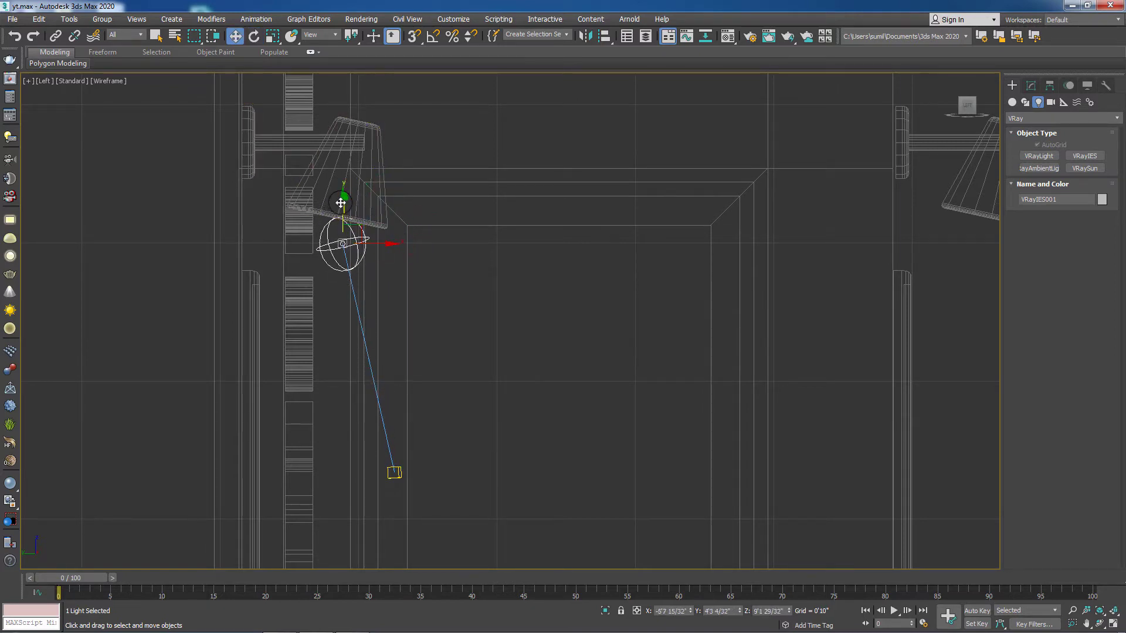
{"action": "left_click_drag", "start_coordinate": [342, 203], "coordinate": [342, 198]}
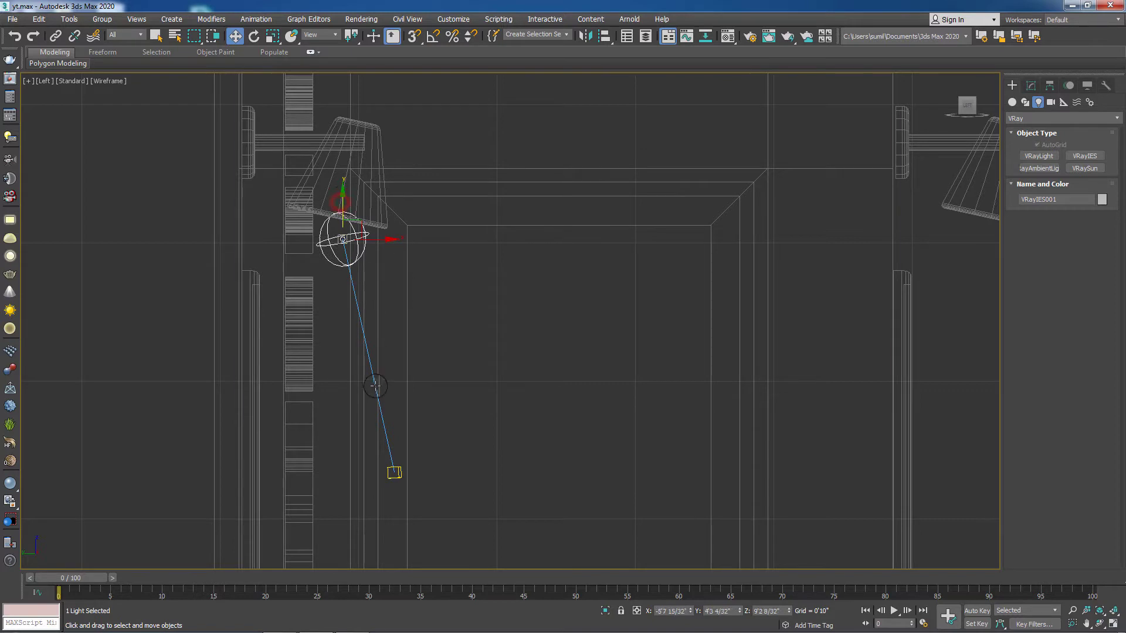
Step: Move the VRayIES light's target back toward the wall and up onto the first picture, about 8'0" high
{"action": "left_click", "coordinate": [398, 475]}
{"action": "left_click_drag", "start_coordinate": [426, 474], "coordinate": [351, 483]}
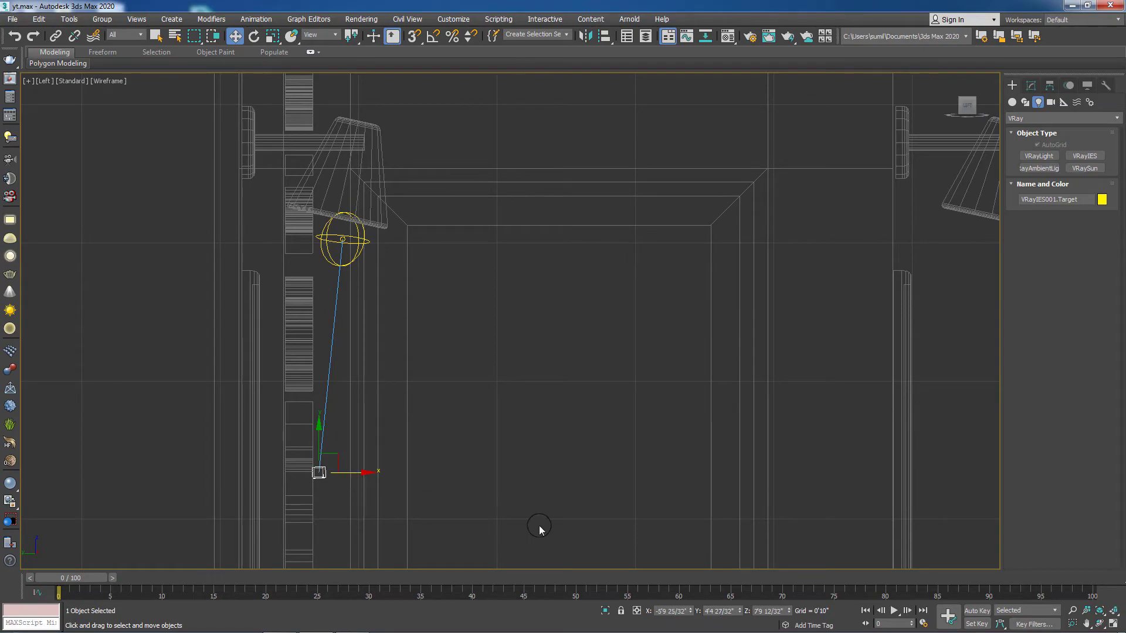
{"action": "mouse_move", "coordinate": [547, 520]}
{"action": "middle_mouse_down", "text": "alt"}
{"action": "mouse_move", "coordinate": [495, 522]}
{"action": "mouse_move", "coordinate": [308, 469]}
{"action": "middle_mouse_up", "text": "alt"}
{"action": "key", "text": "F3"}
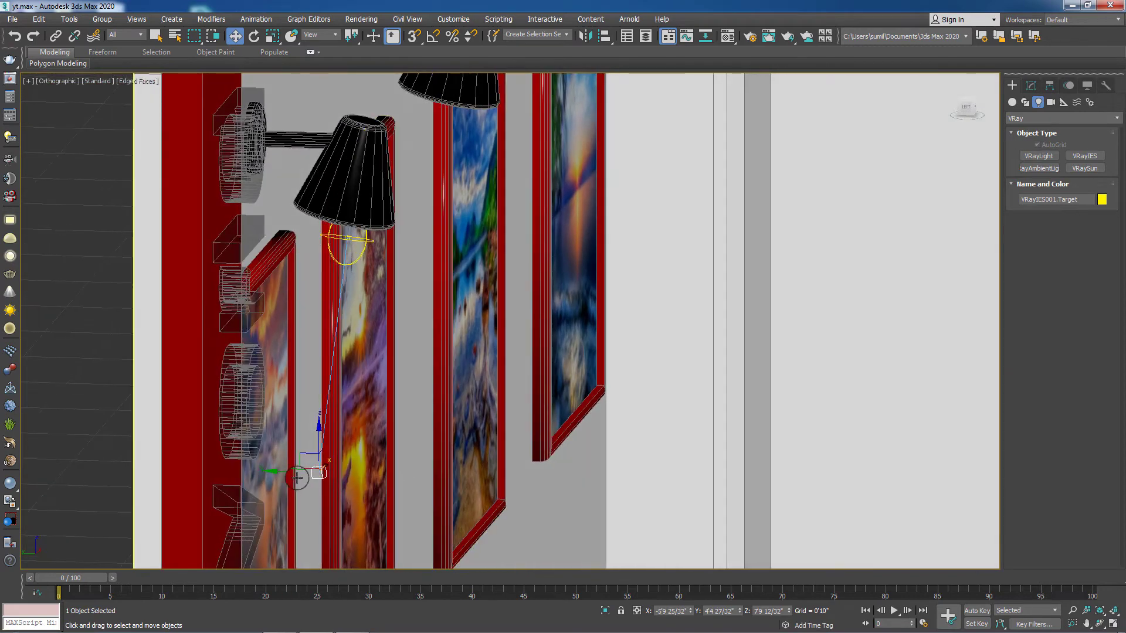
{"action": "left_click_drag", "start_coordinate": [275, 471], "coordinate": [262, 393]}
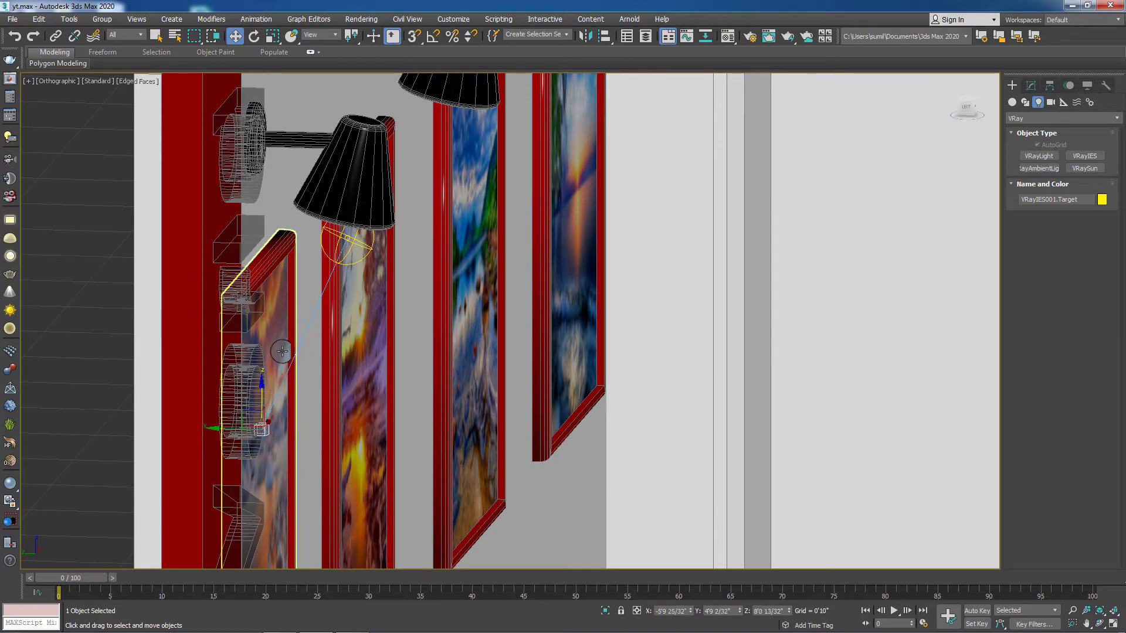
Step: Shift the target along X to about -5'7" so it sits in line below the first lamp's light
{"action": "scroll", "coordinate": [443, 338], "scroll_direction": "down", "scroll_amount": 3}
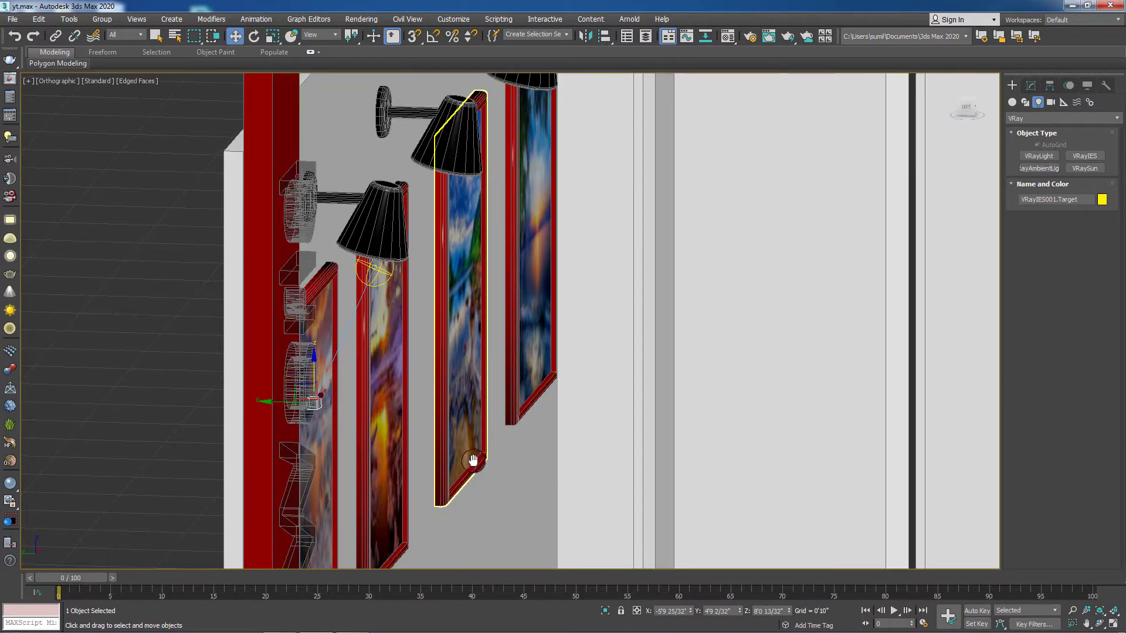
{"action": "scroll", "coordinate": [420, 435], "scroll_direction": "up", "scroll_amount": 2}
{"action": "scroll", "coordinate": [420, 434], "scroll_direction": "down", "scroll_amount": 3}
{"action": "middle_click_drag", "start_coordinate": [424, 447], "coordinate": [385, 429], "text": "alt"}
{"action": "scroll", "coordinate": [384, 430], "scroll_direction": "up", "scroll_amount": 2}
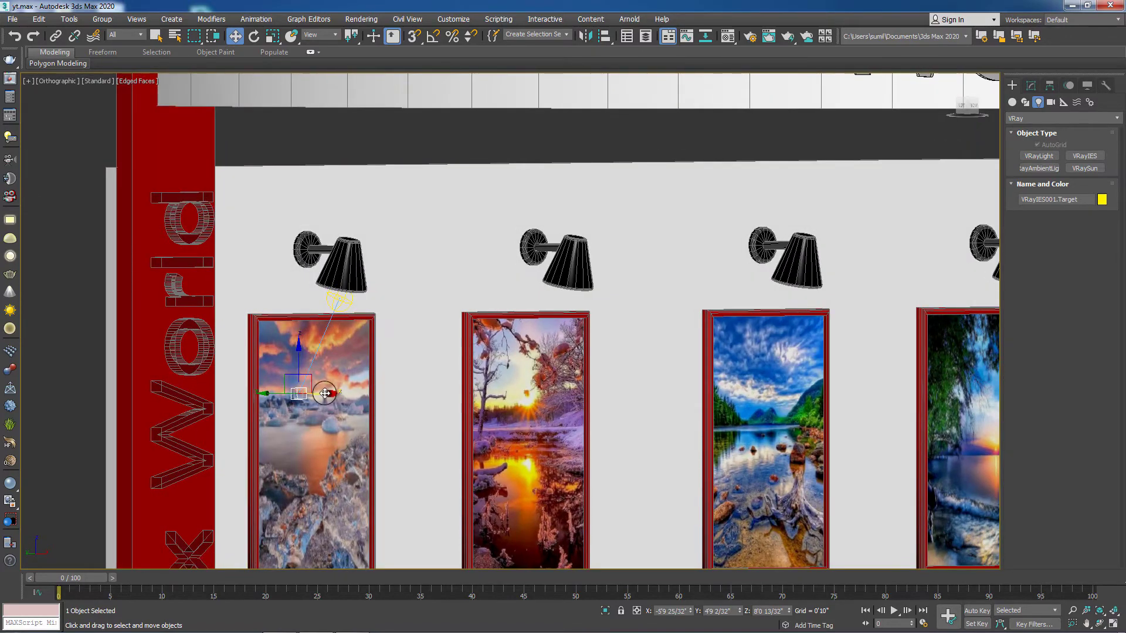
{"action": "left_click_drag", "start_coordinate": [326, 393], "coordinate": [336, 395]}
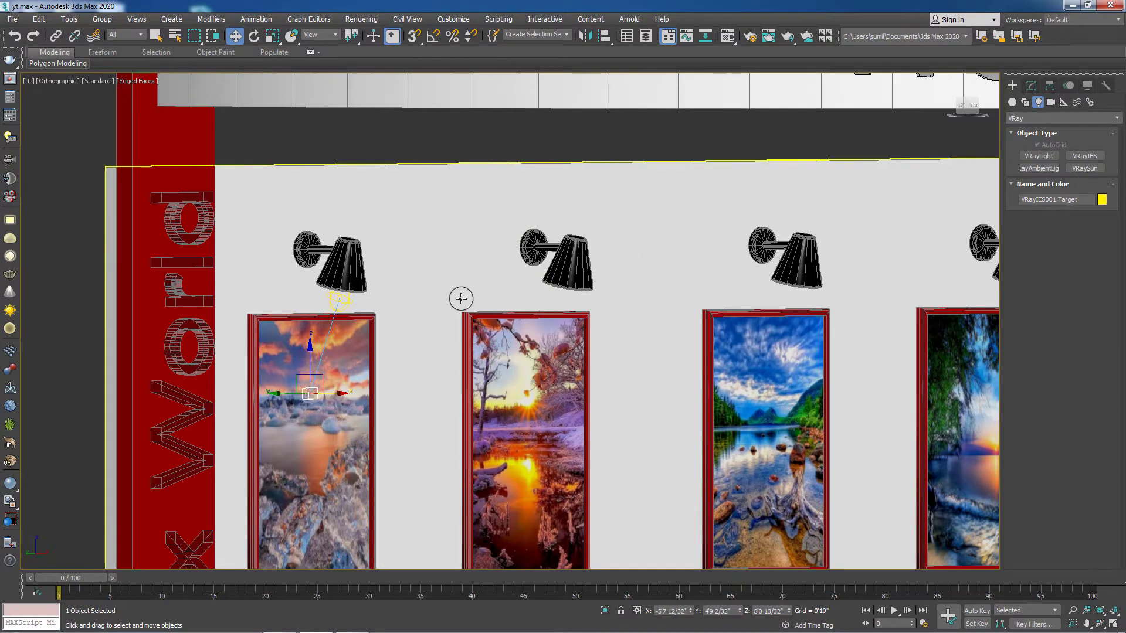
Step: Select the VRayIES light under the first lamp and show its parameters
{"action": "left_click", "coordinate": [338, 302]}
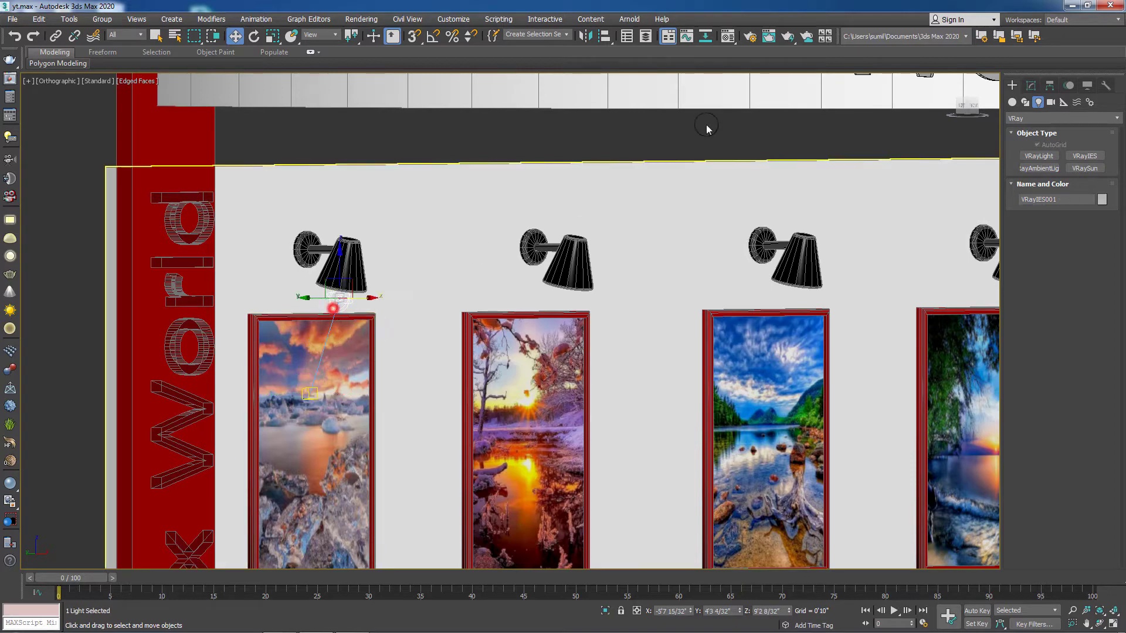
{"action": "left_click", "coordinate": [1031, 86]}
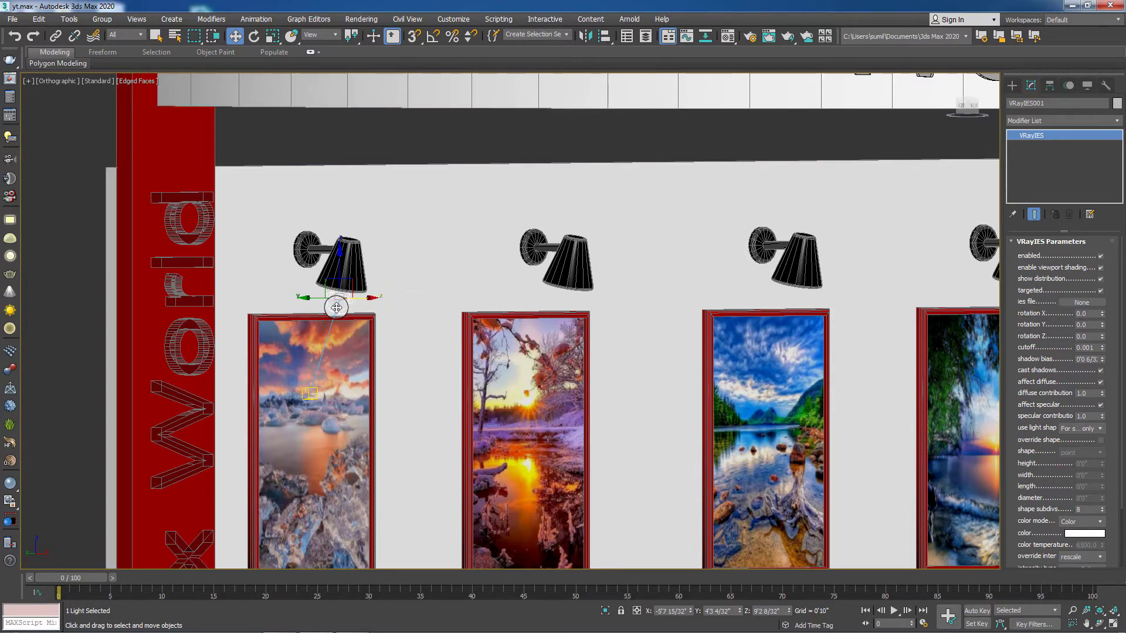
Step: Switch to Windows Photo Viewer and compare the light patterns in the preview images IES1, IES2 and IES3
{"action": "left_click", "coordinate": [512, 616]}
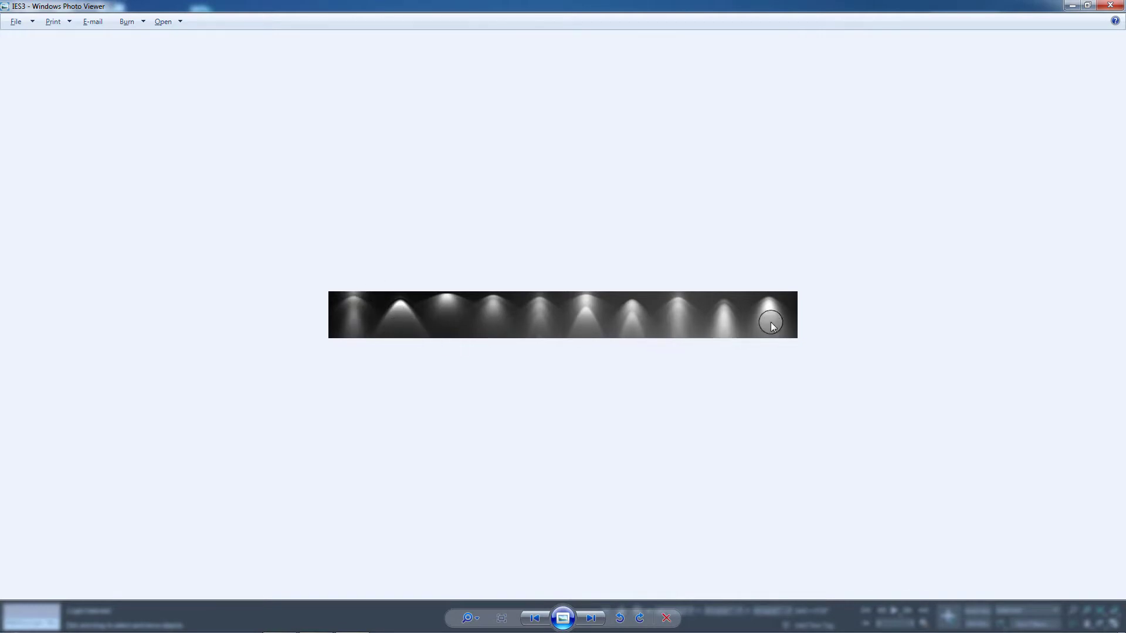
{"action": "key", "text": "Left"}
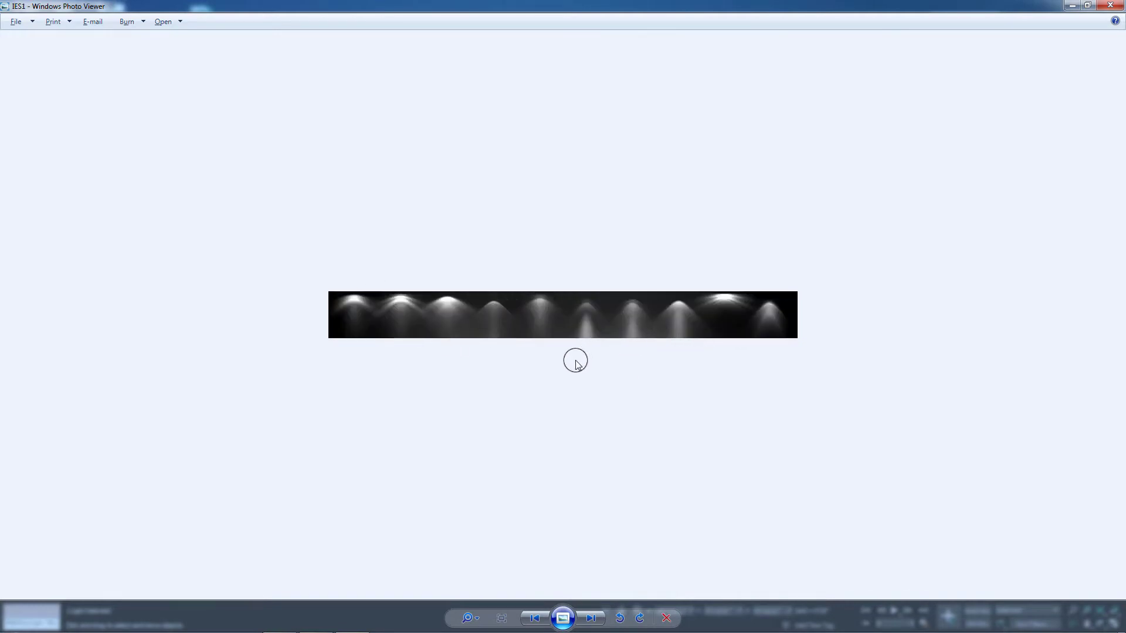
{"action": "key", "text": "Right"}
{"action": "key", "text": "Right"}
{"action": "key", "text": "Left"}
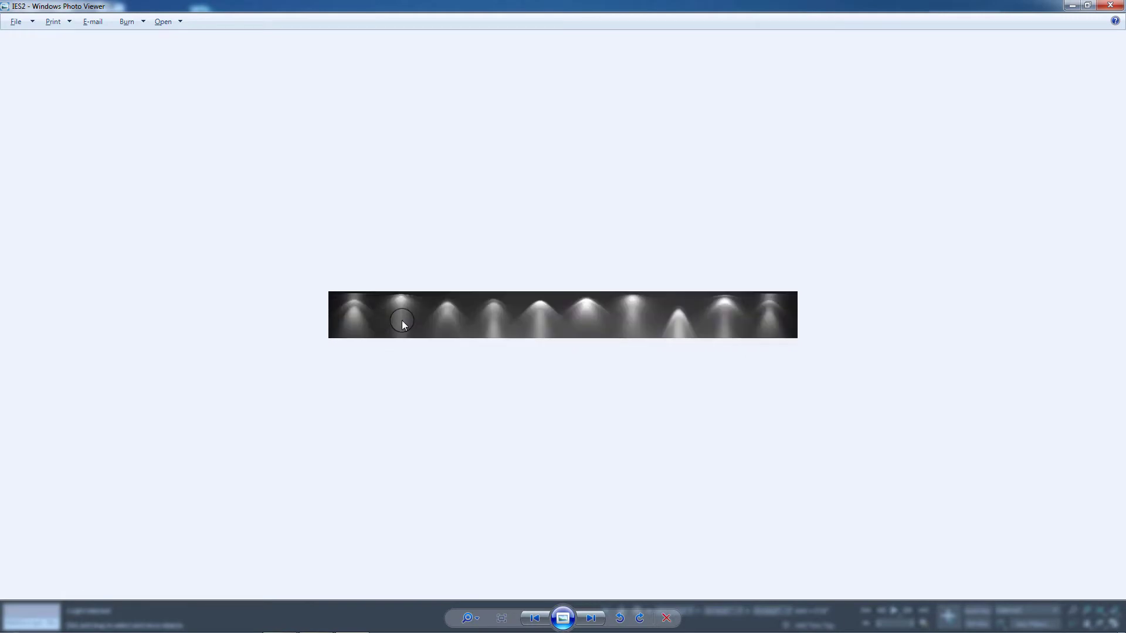
{"action": "key", "text": "Left"}
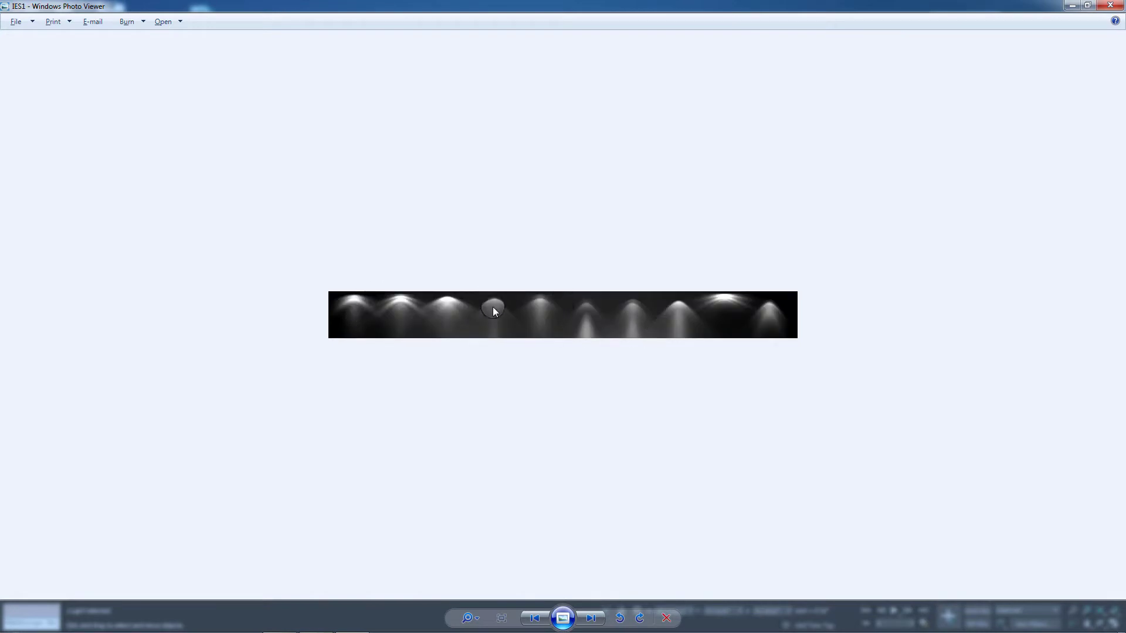
{"action": "key", "text": "Right"}
{"action": "key", "text": "Left"}
{"action": "key", "text": "Right"}
{"action": "key", "text": "Right"}
{"action": "key", "text": "Right"}
{"action": "key", "text": "Left"}
{"action": "key", "text": "Left"}
{"action": "key", "text": "Left"}
{"action": "key", "text": "Right"}
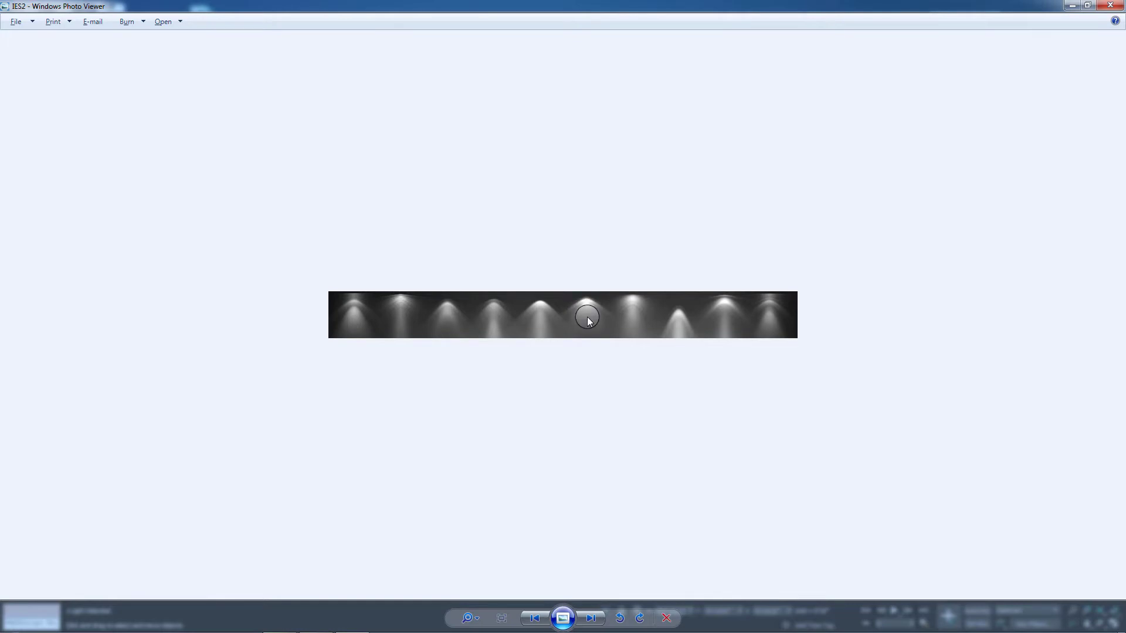
Step: Switch back to 3ds Max and load 16.ies from the VrayIES Presets folder on the Desktop as the light's IES file
{"action": "key", "text": "alt+Tab"}
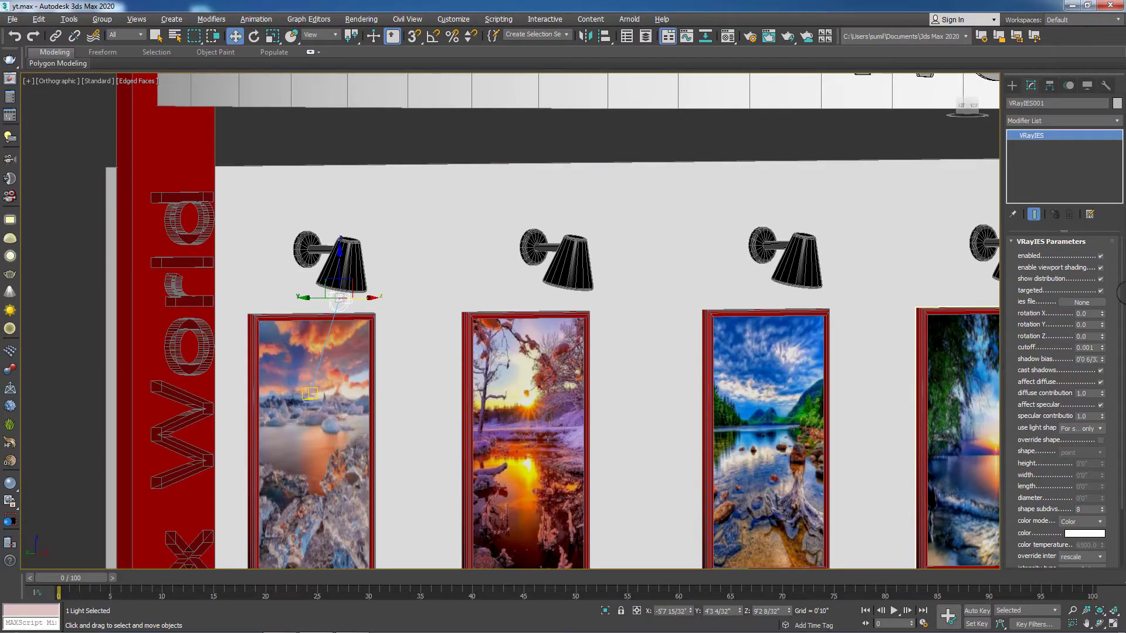
{"action": "left_click", "coordinate": [1082, 303]}
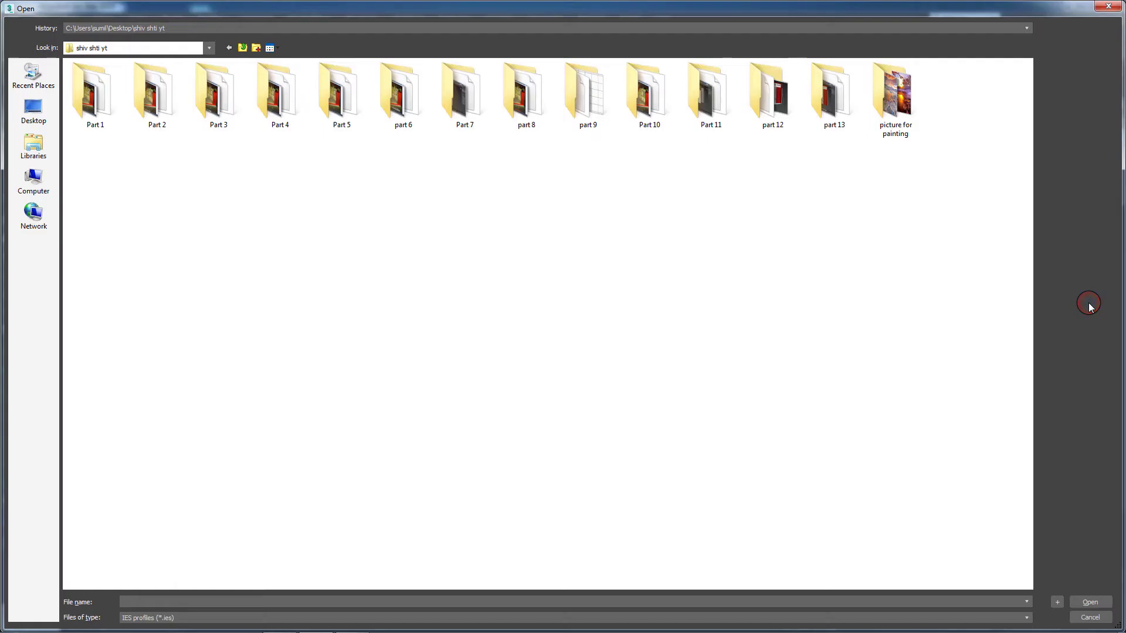
{"action": "key", "text": "BackSpace"}
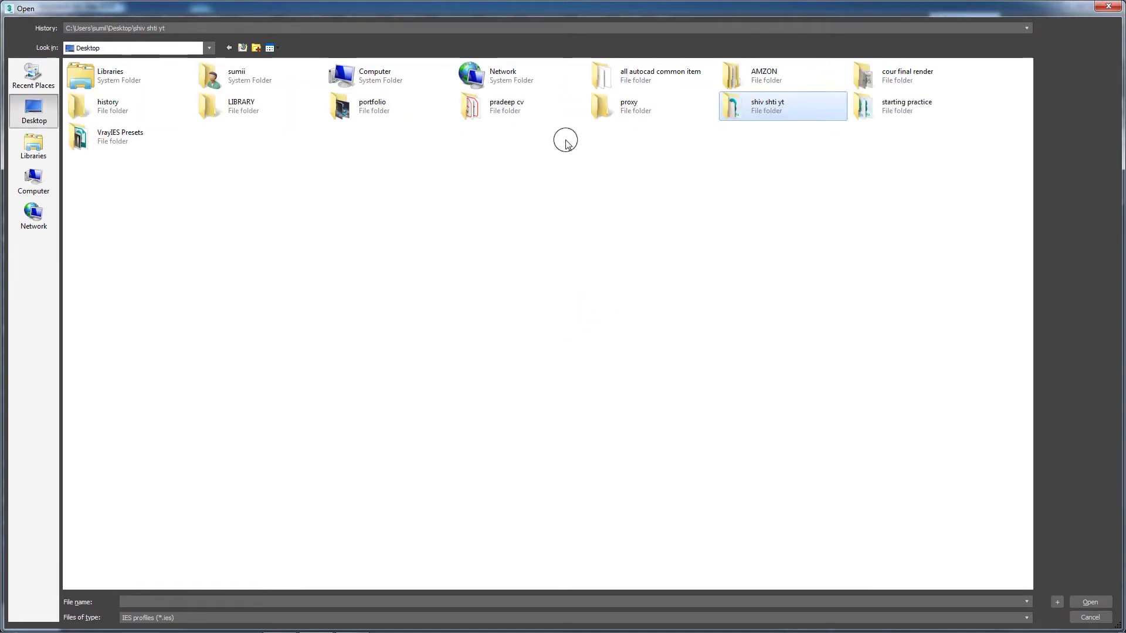
{"action": "double_click", "coordinate": [124, 146]}
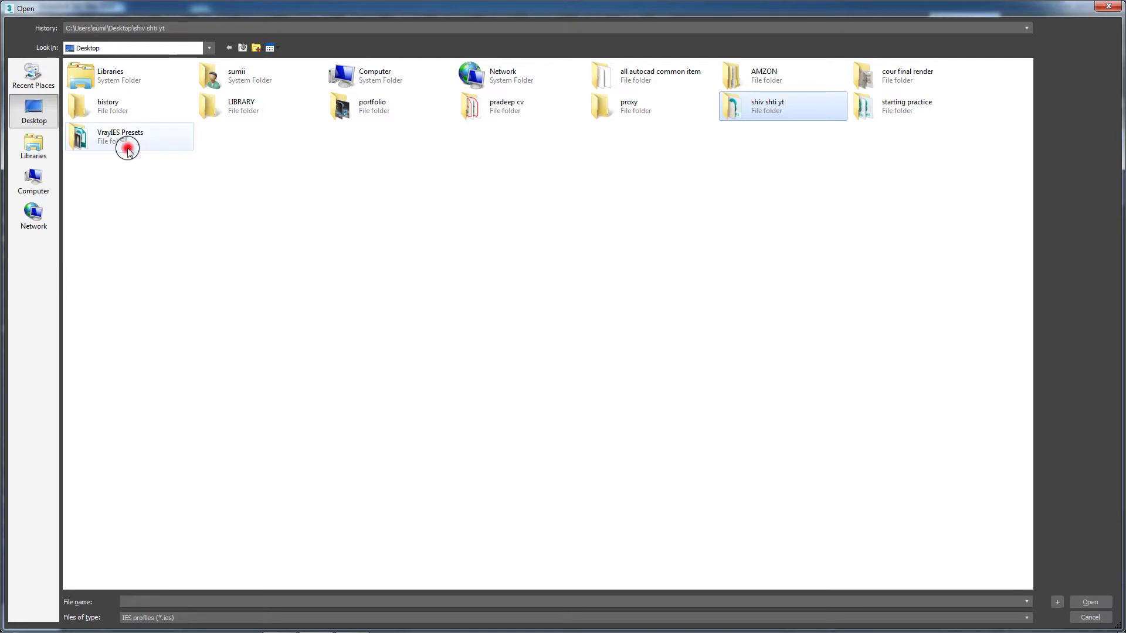
{"action": "double_click", "coordinate": [85, 103]}
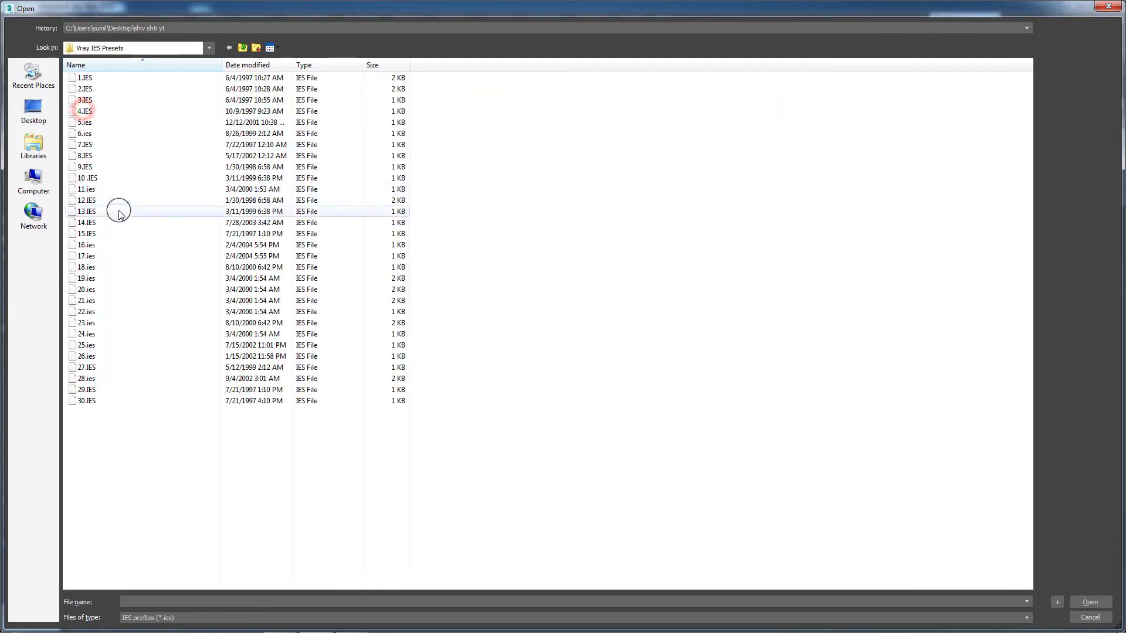
{"action": "left_click", "coordinate": [93, 246]}
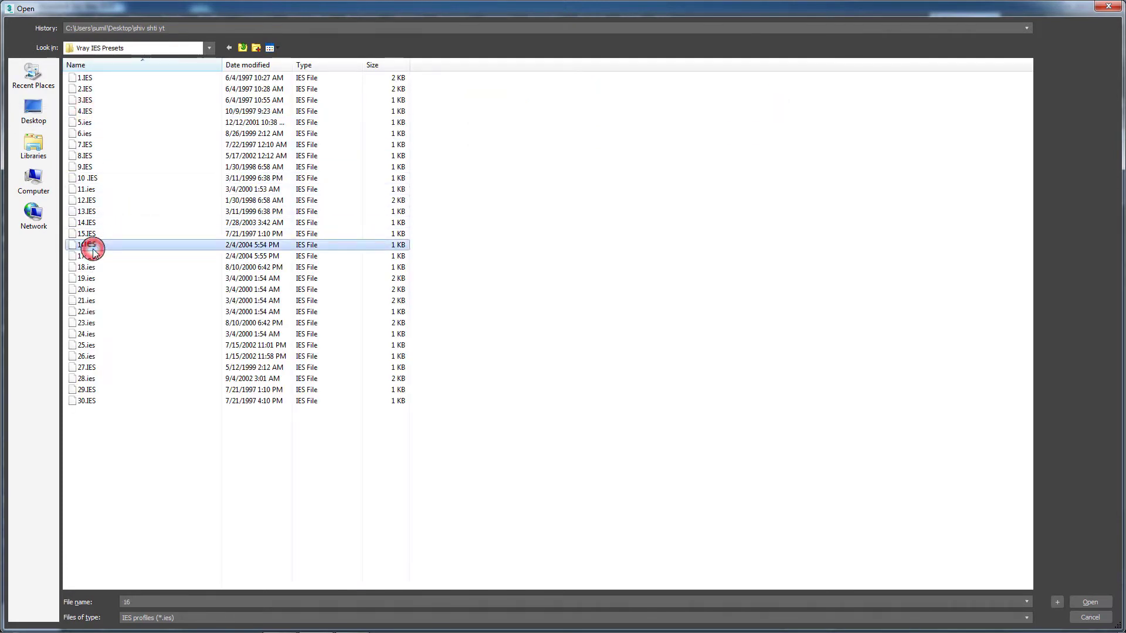
{"action": "left_click", "coordinate": [1084, 605]}
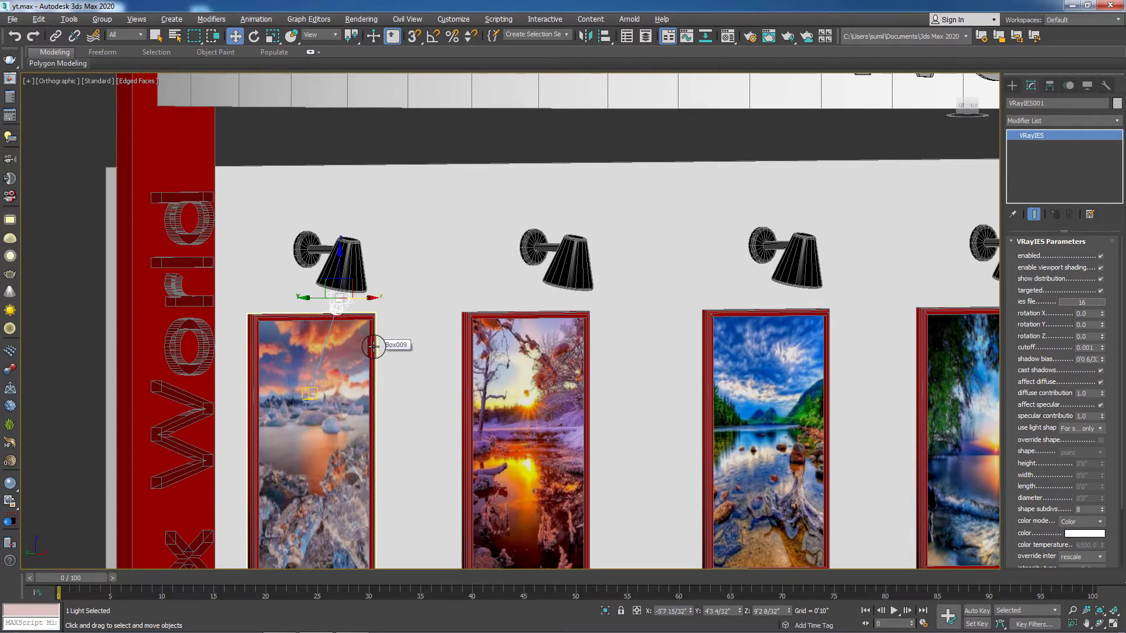
Step: Switch to the front view and select the VRayIES light's target on the first picture
{"action": "key", "text": "f"}
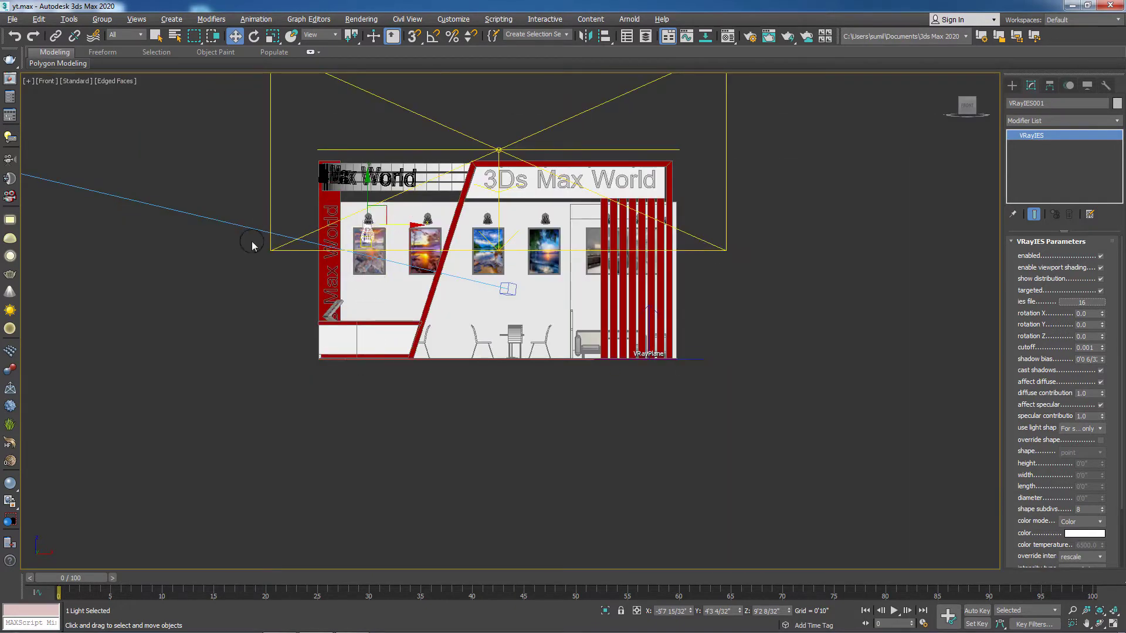
{"action": "left_click", "coordinate": [198, 335]}
{"action": "scroll", "coordinate": [213, 334], "scroll_direction": "up", "scroll_amount": 3}
{"action": "scroll", "coordinate": [222, 375], "scroll_direction": "down", "scroll_amount": 4}
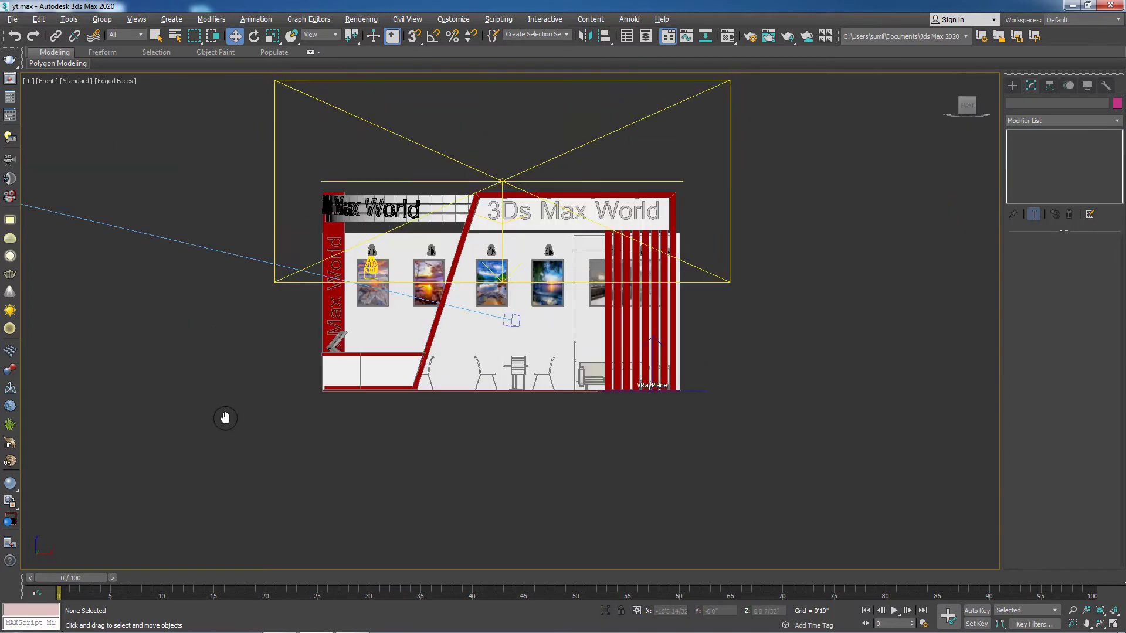
{"action": "scroll", "coordinate": [335, 349], "scroll_direction": "up", "scroll_amount": 3}
{"action": "left_click", "coordinate": [392, 314]}
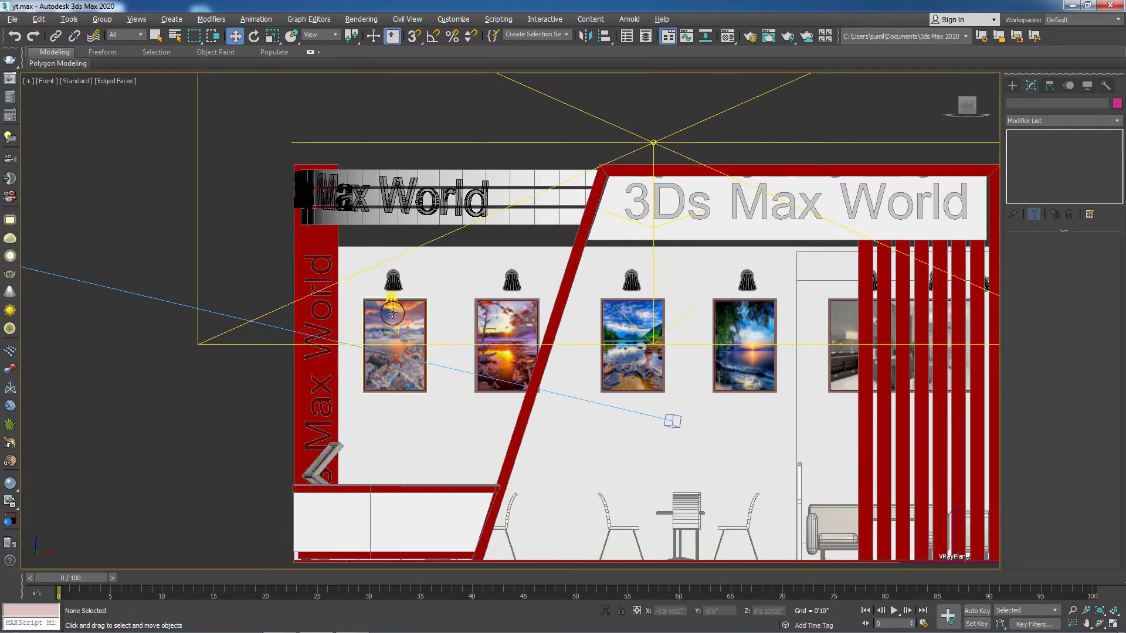
{"action": "left_click", "coordinate": [207, 468]}
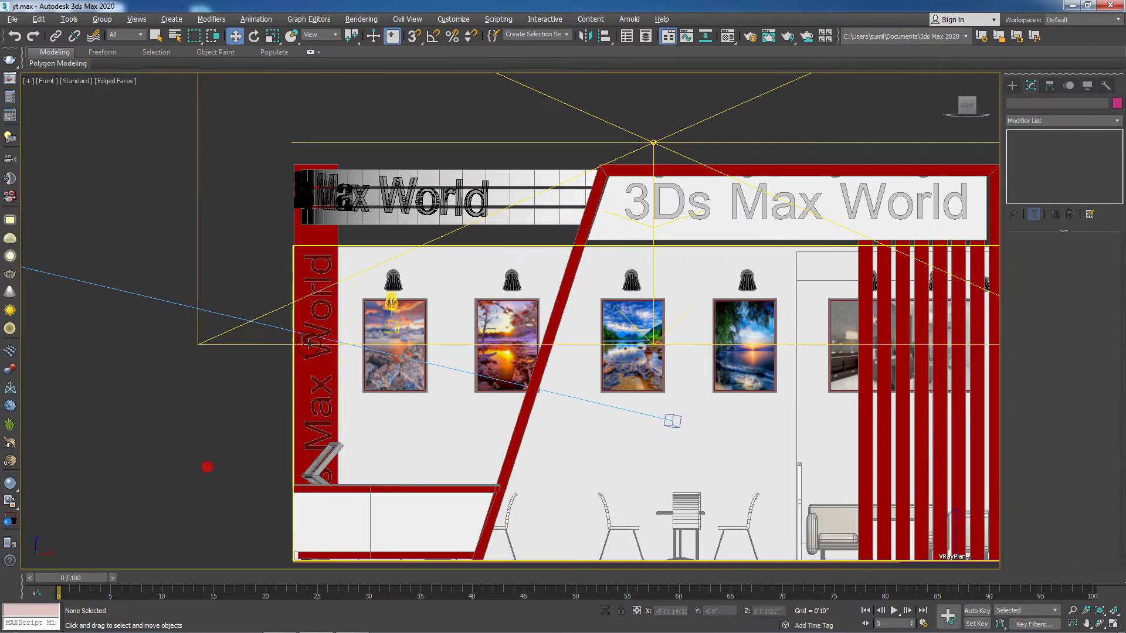
{"action": "left_click", "coordinate": [391, 326]}
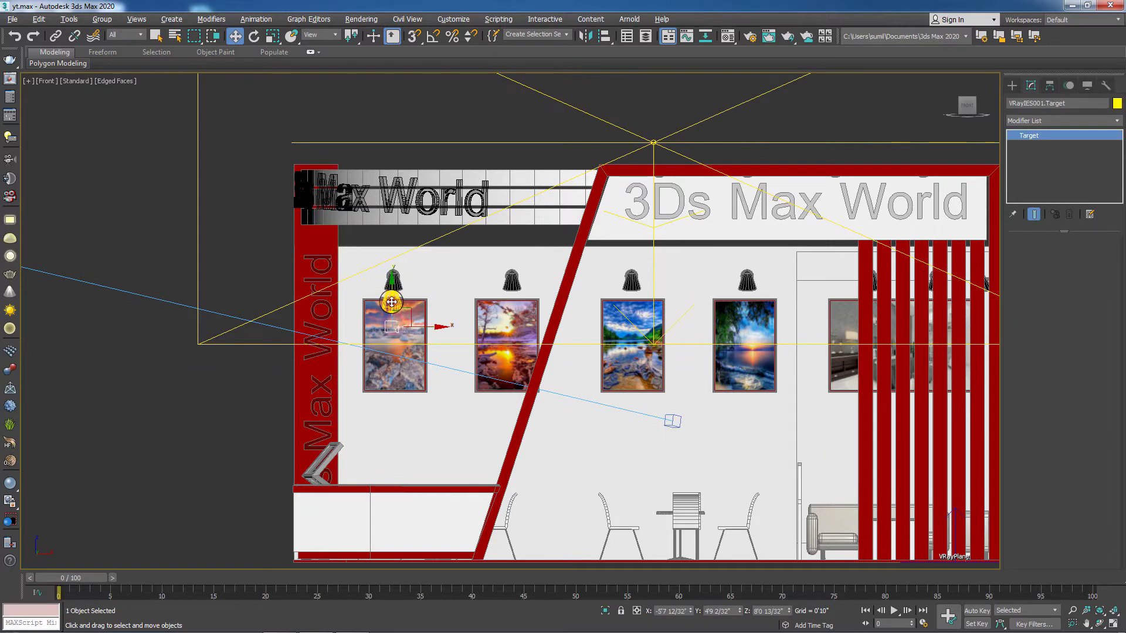
Step: Limit selection to lights and select the first picture's VRayIES light together with its target
{"action": "left_click", "coordinate": [124, 34]}
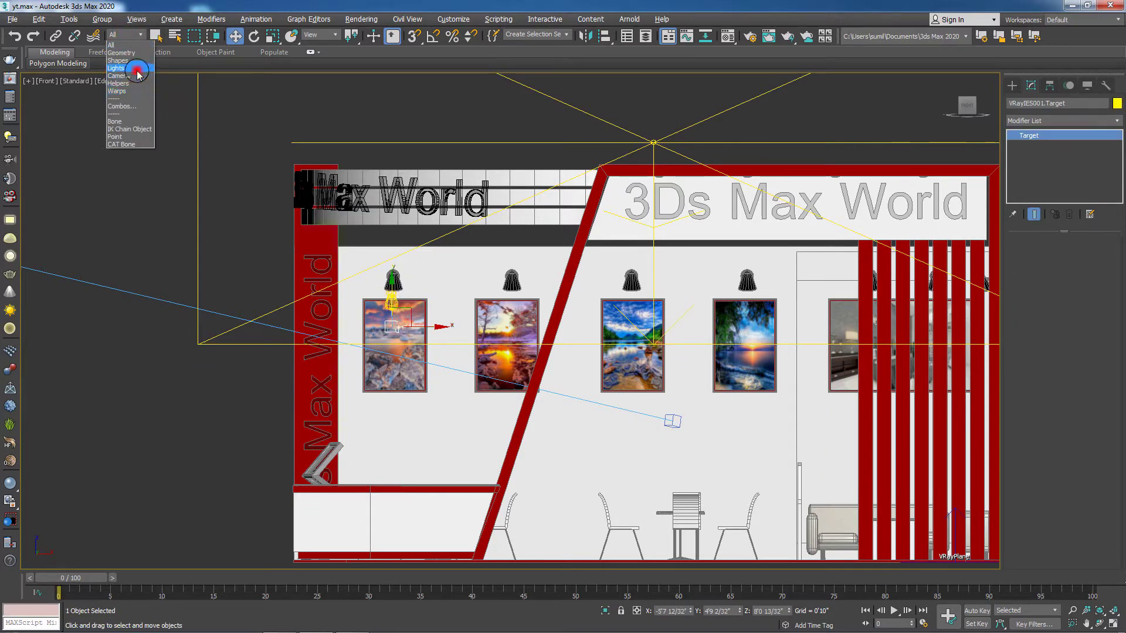
{"action": "left_click", "coordinate": [138, 70]}
{"action": "left_click", "coordinate": [239, 394]}
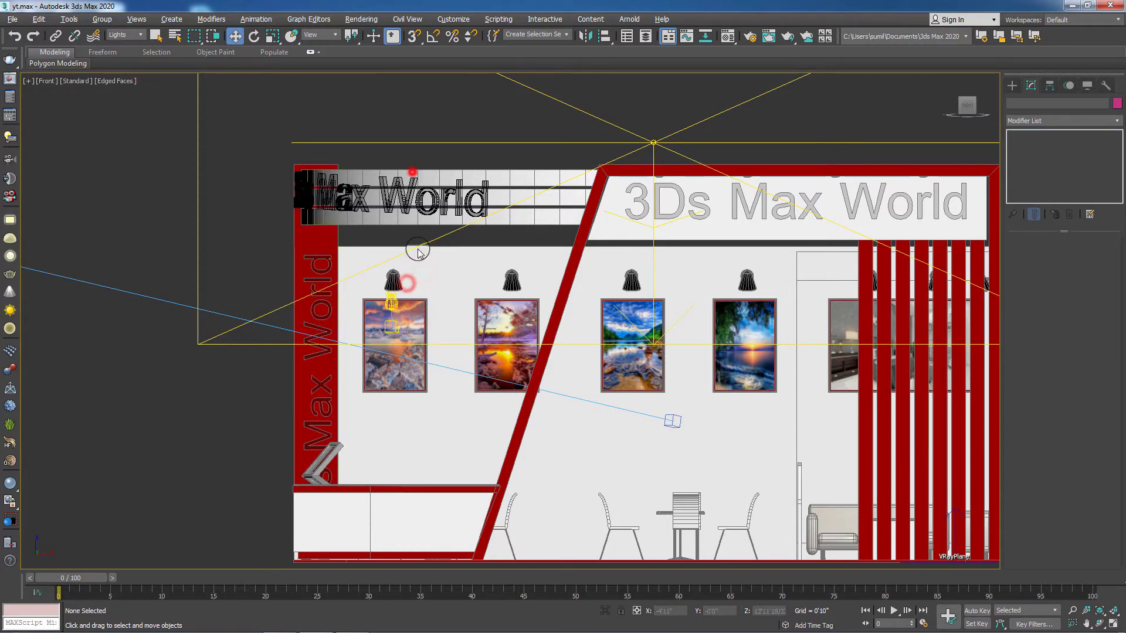
{"action": "left_click_drag", "start_coordinate": [258, 242], "coordinate": [423, 312]}
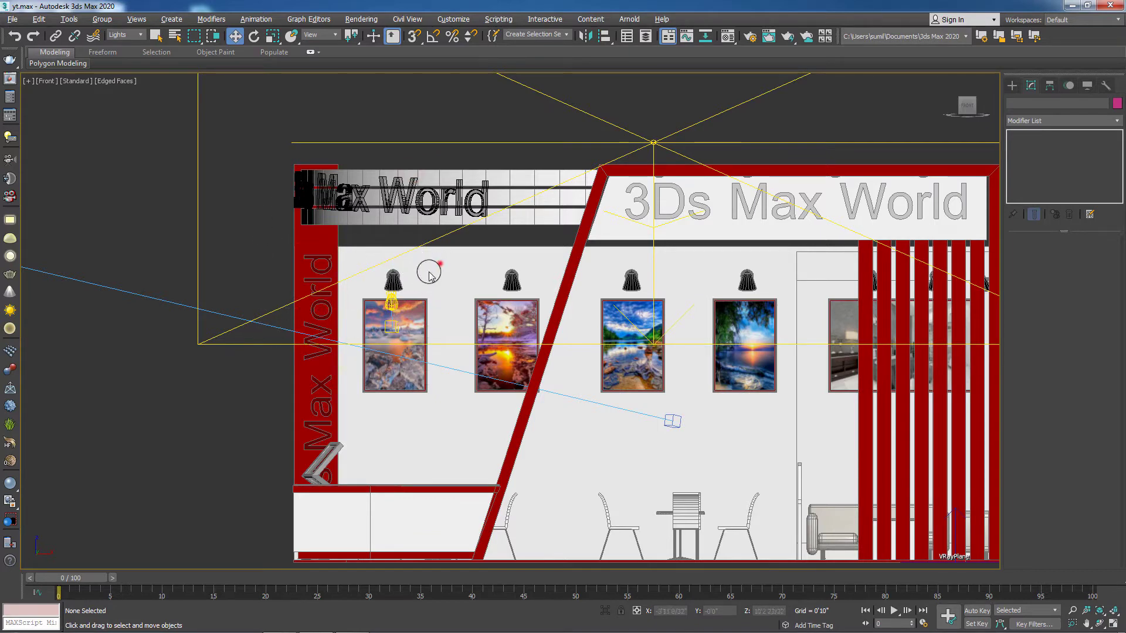
{"action": "left_click", "coordinate": [392, 320]}
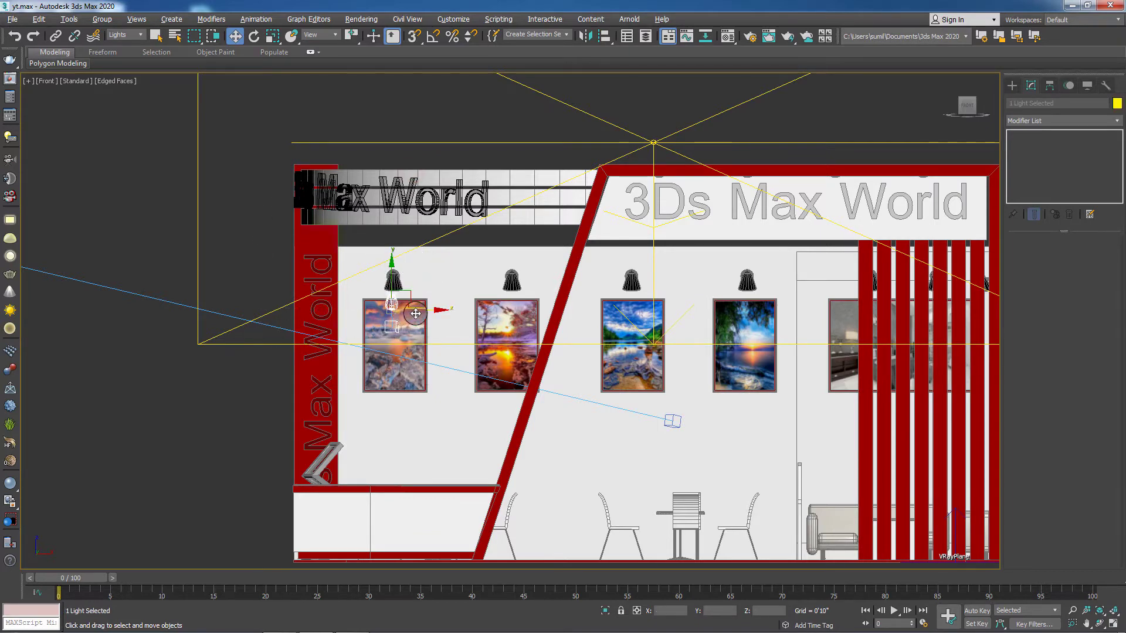
Step: Clone the VRayIES light and its target three times along X, spaced from the first lamp to the second
{"action": "left_click_drag", "start_coordinate": [421, 312], "coordinate": [553, 334], "text": "shift"}
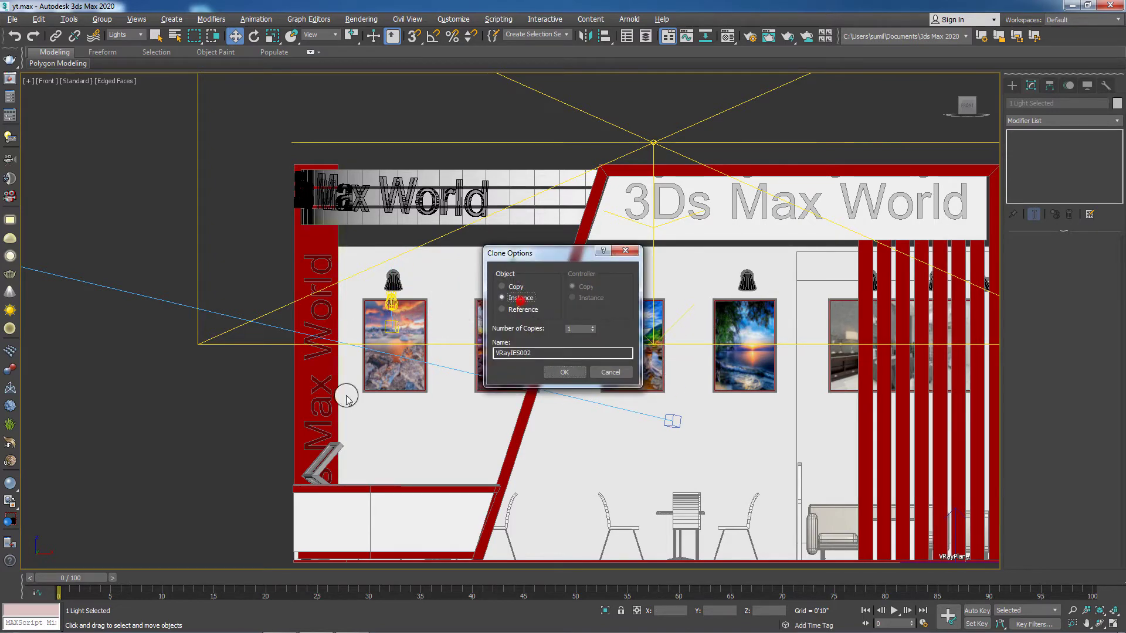
{"action": "left_click", "coordinate": [609, 372]}
{"action": "middle_click_drag", "start_coordinate": [192, 406], "coordinate": [91, 366]}
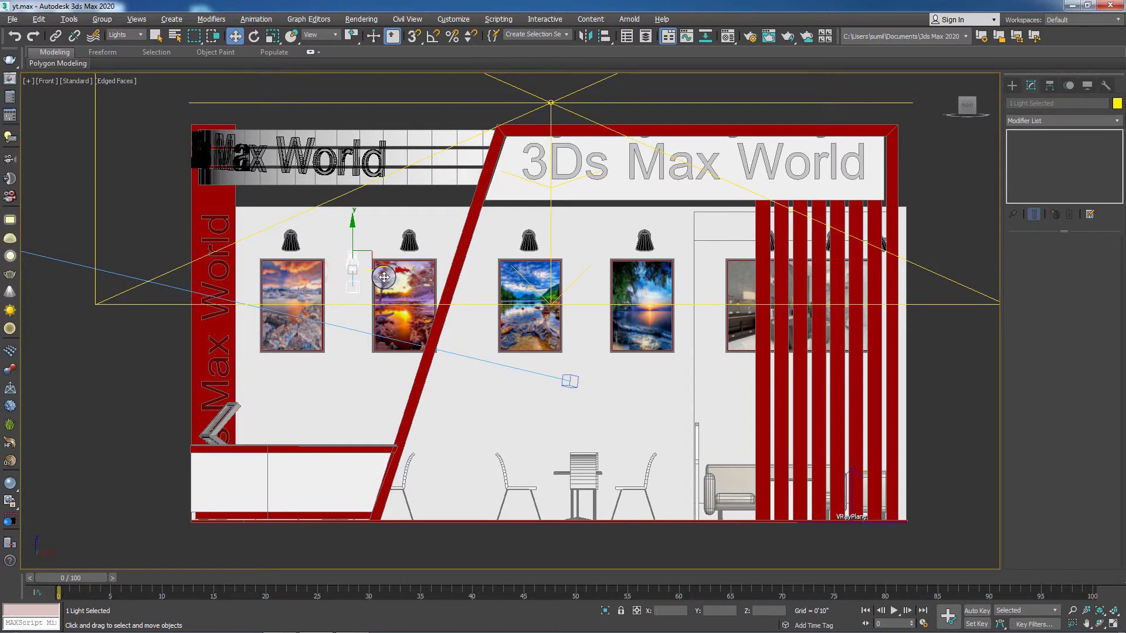
{"action": "left_click_drag", "start_coordinate": [333, 270], "coordinate": [463, 276], "text": "shift"}
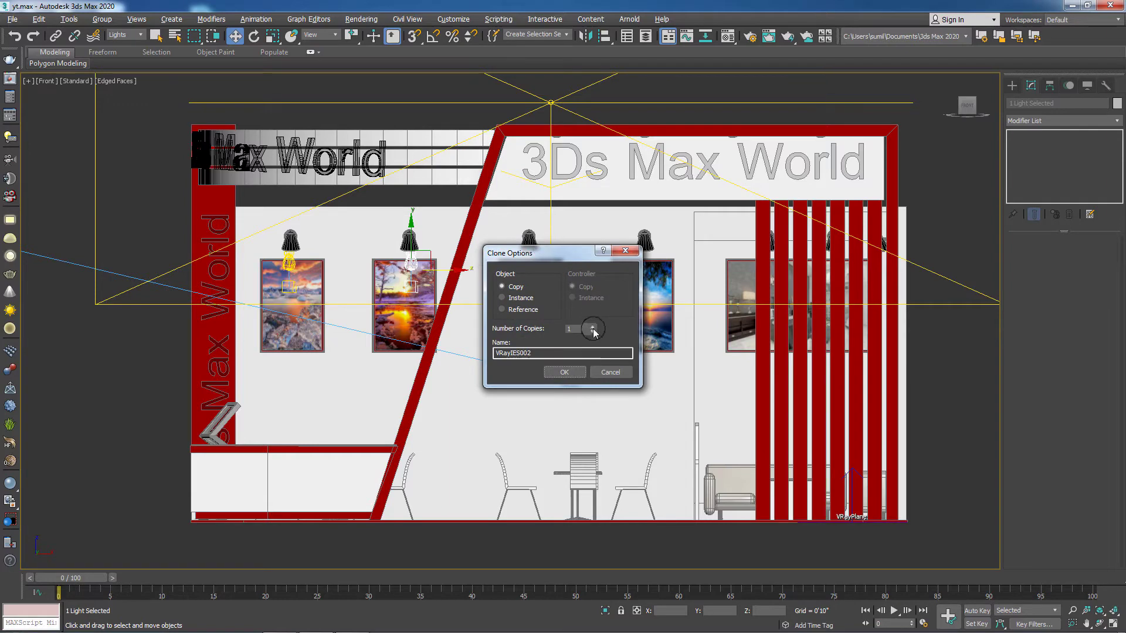
{"action": "left_click", "coordinate": [571, 370]}
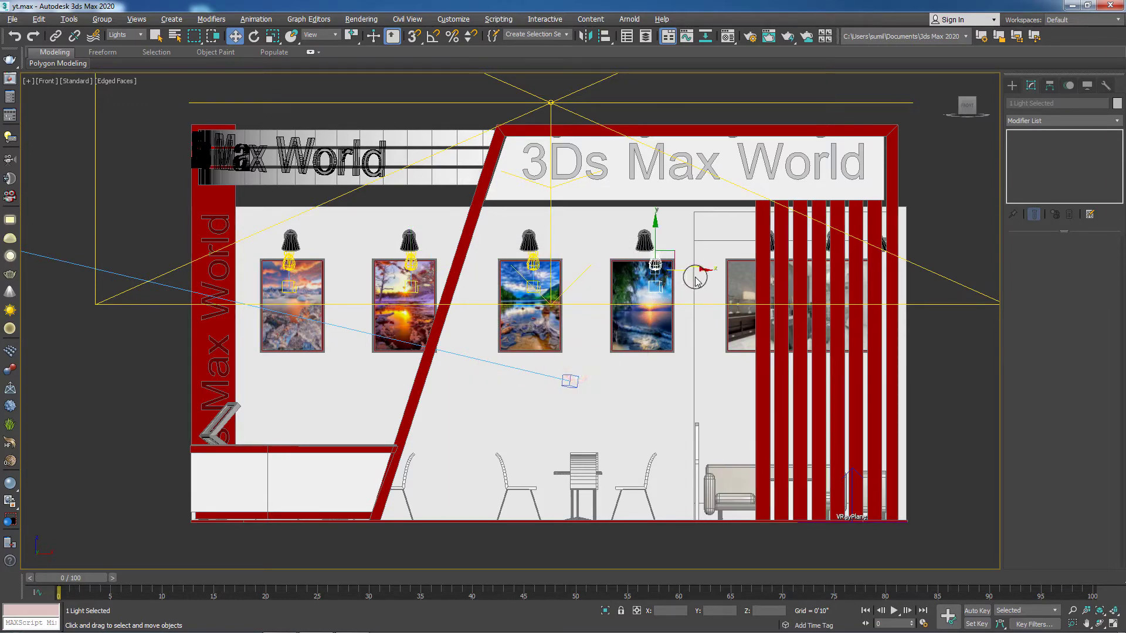
Step: Move the VRayIES lights of the fourth and third pictures along X to center each under its lamp
{"action": "left_click_drag", "start_coordinate": [694, 271], "coordinate": [669, 270]}
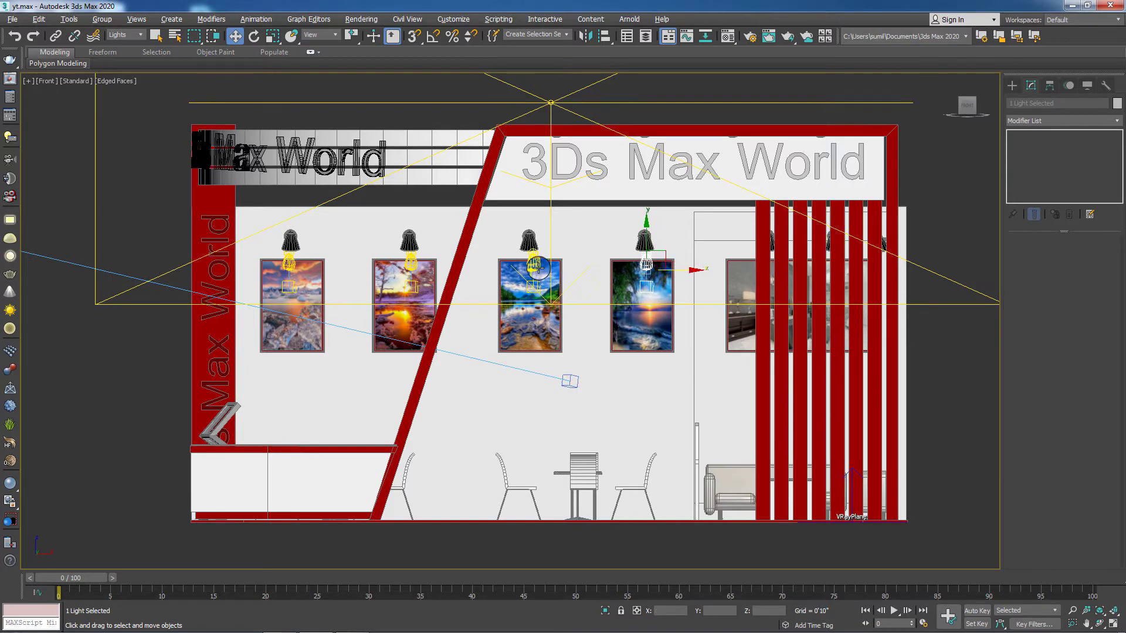
{"action": "left_click", "coordinate": [549, 276]}
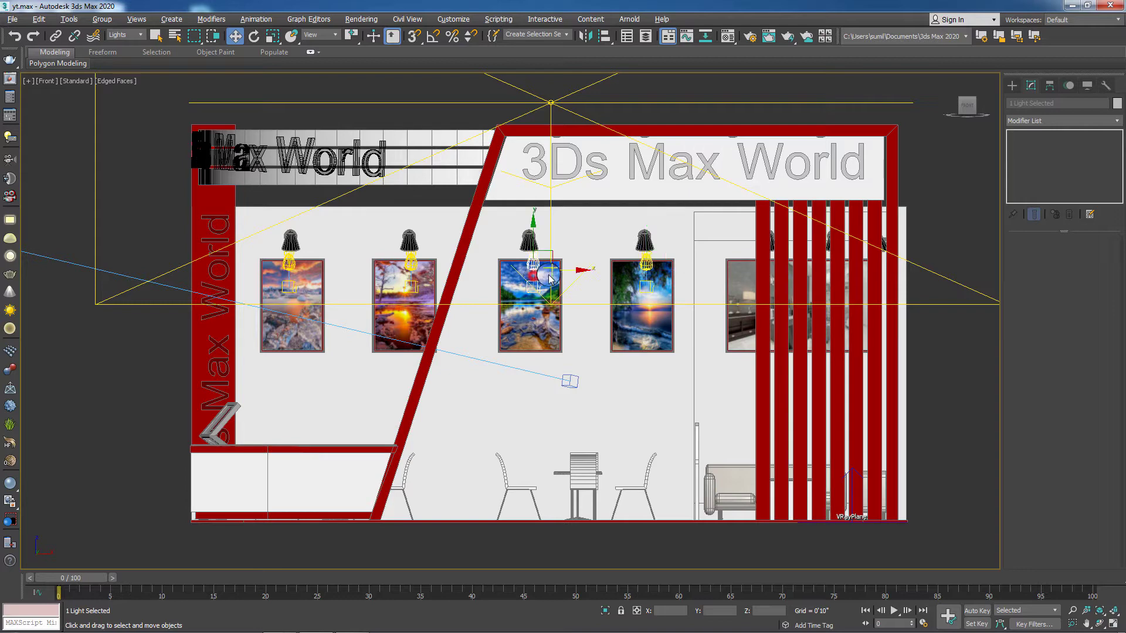
{"action": "left_click_drag", "start_coordinate": [551, 271], "coordinate": [548, 271]}
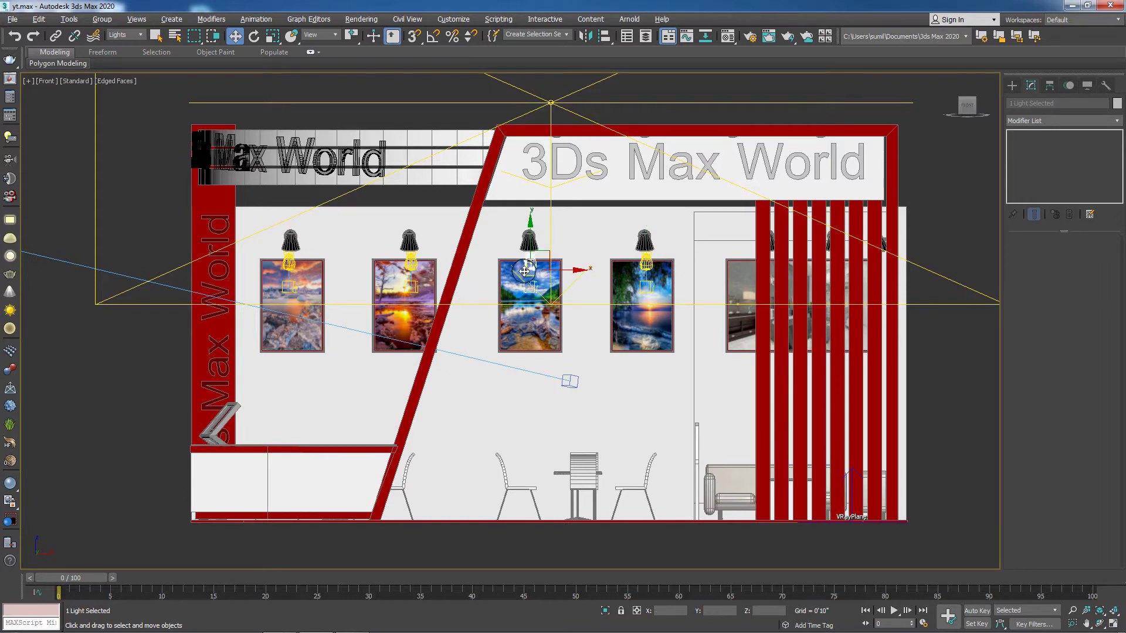
Step: In the top view, clone the third picture's VRayIES light once along Y into the stall
{"action": "key", "text": "t"}
{"action": "scroll", "coordinate": [676, 174], "scroll_direction": "down", "scroll_amount": 5}
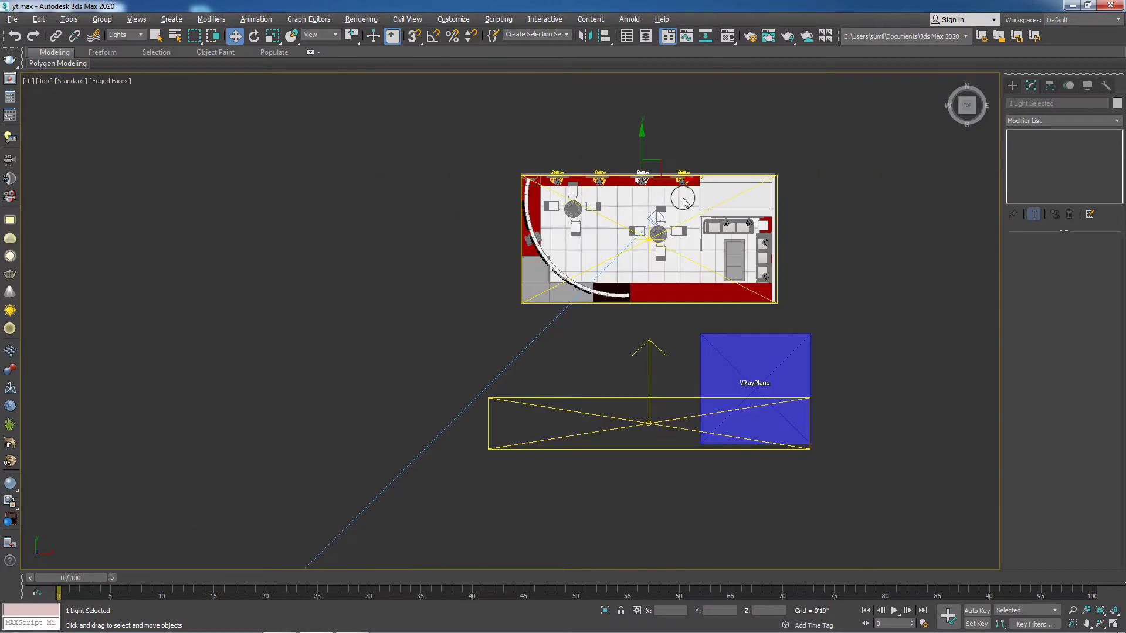
{"action": "middle_click_drag", "start_coordinate": [732, 213], "coordinate": [626, 226]}
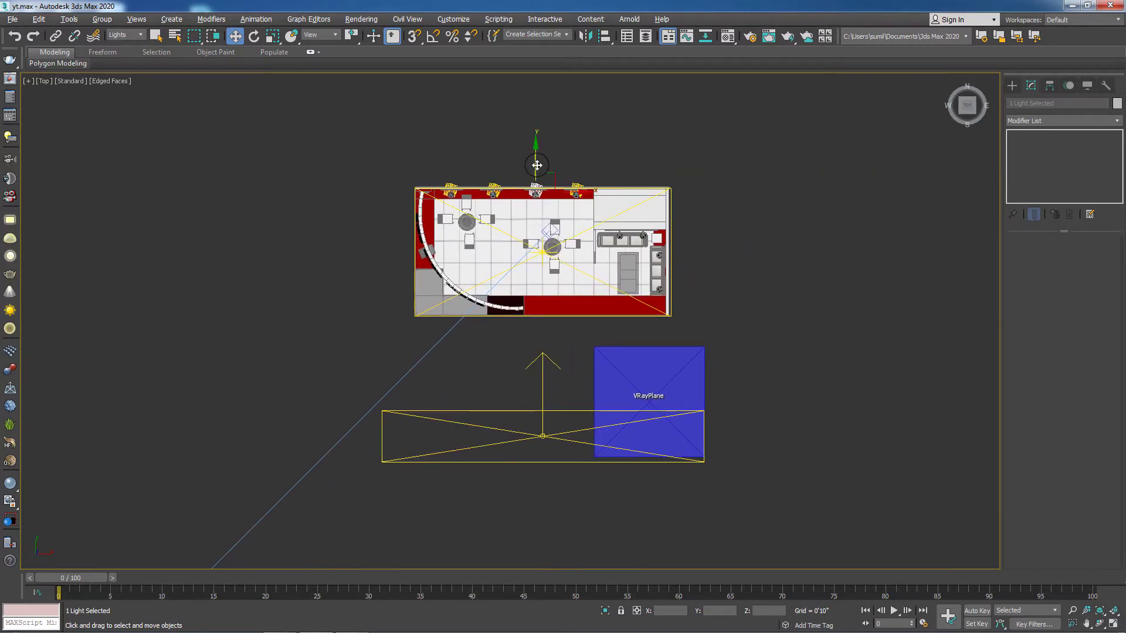
{"action": "left_click_drag", "start_coordinate": [536, 165], "coordinate": [536, 251], "text": "shift"}
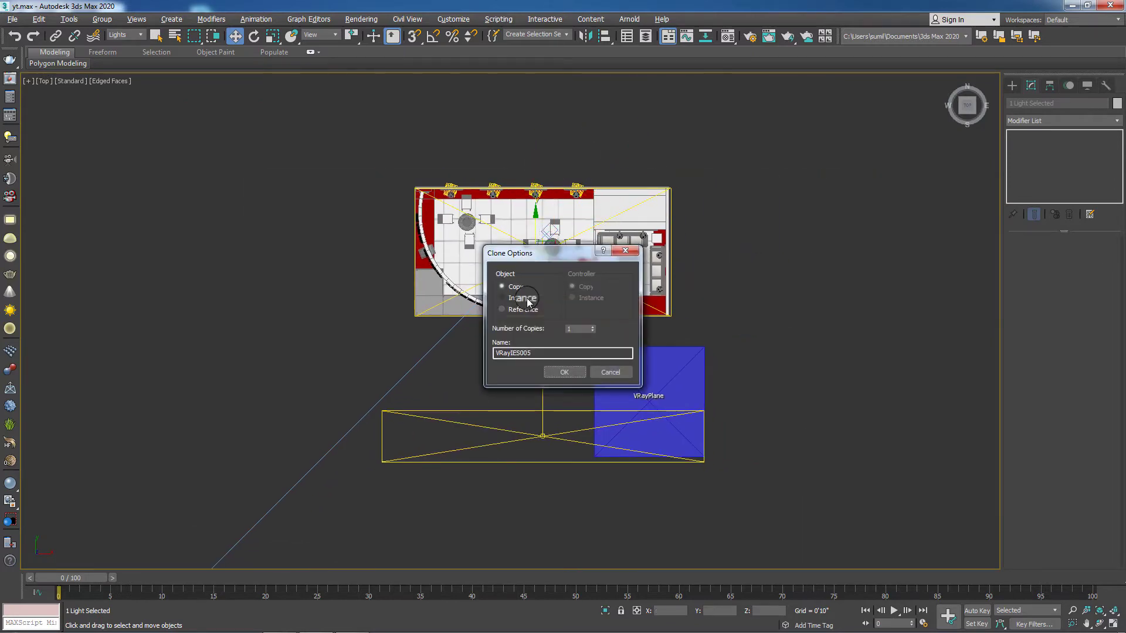
{"action": "left_click", "coordinate": [560, 373]}
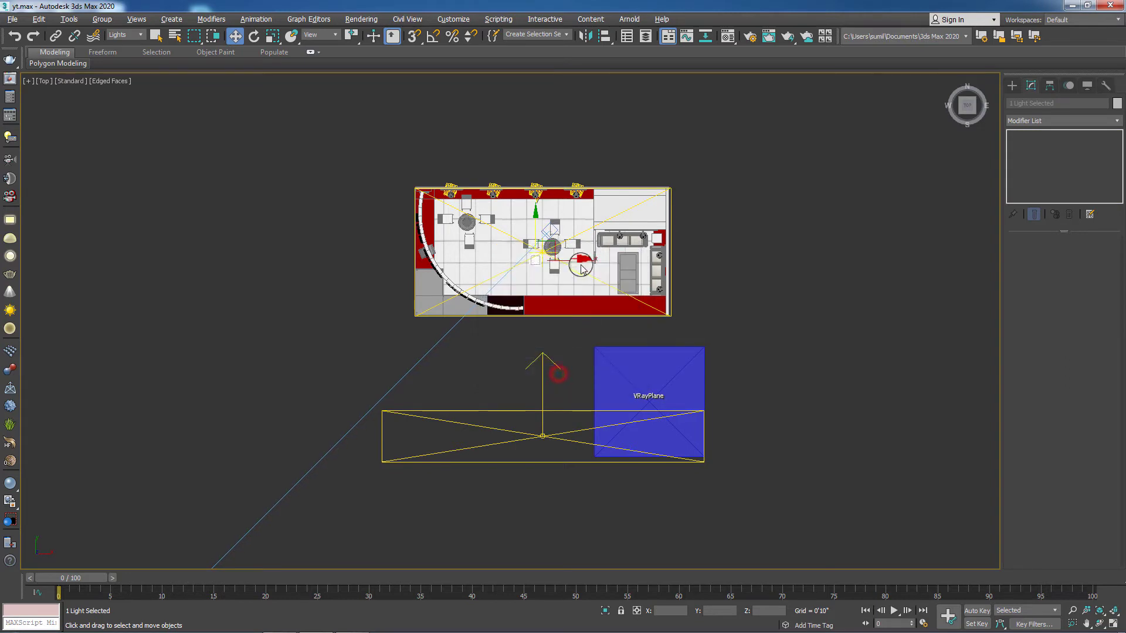
Step: Move the cloned light along X and Y to sit under the first lamp above the bedroom picture
{"action": "mouse_move", "coordinate": [580, 260]}
{"action": "left_mouse_down"}
{"action": "mouse_move", "coordinate": [663, 260]}
{"action": "mouse_move", "coordinate": [679, 193]}
{"action": "mouse_move", "coordinate": [695, 209]}
{"action": "left_mouse_up"}
{"action": "scroll", "coordinate": [594, 253], "scroll_direction": "up", "scroll_amount": 5}
{"action": "middle_click_drag", "start_coordinate": [845, 356], "coordinate": [932, 303], "text": "alt"}
{"action": "scroll", "coordinate": [672, 192], "scroll_direction": "up", "scroll_amount": 5}
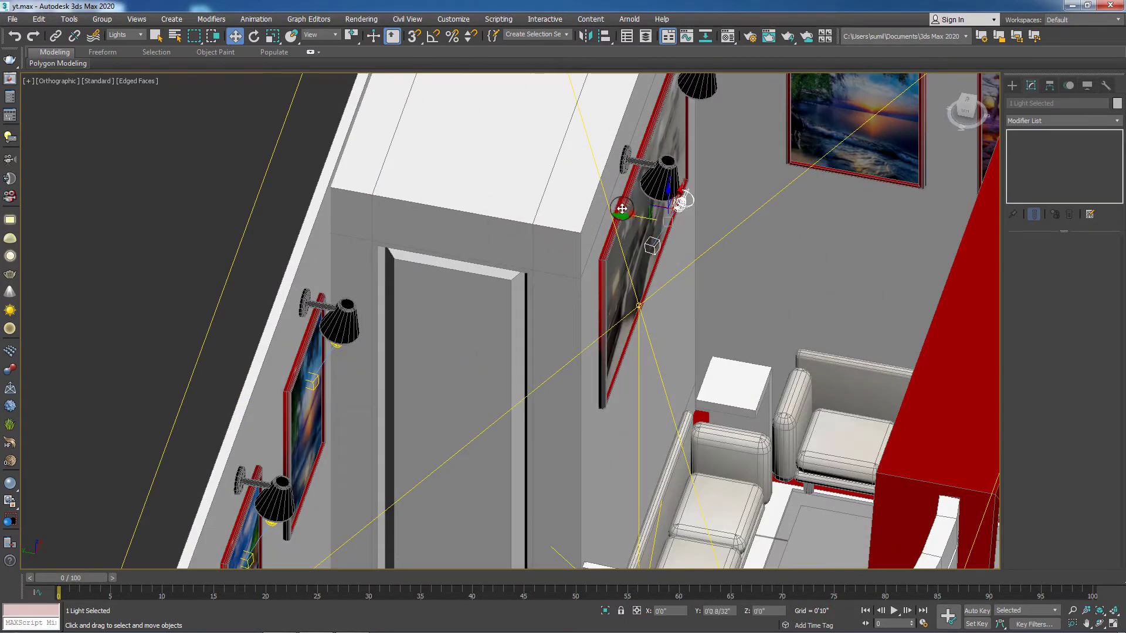
{"action": "left_click_drag", "start_coordinate": [622, 208], "coordinate": [612, 204]}
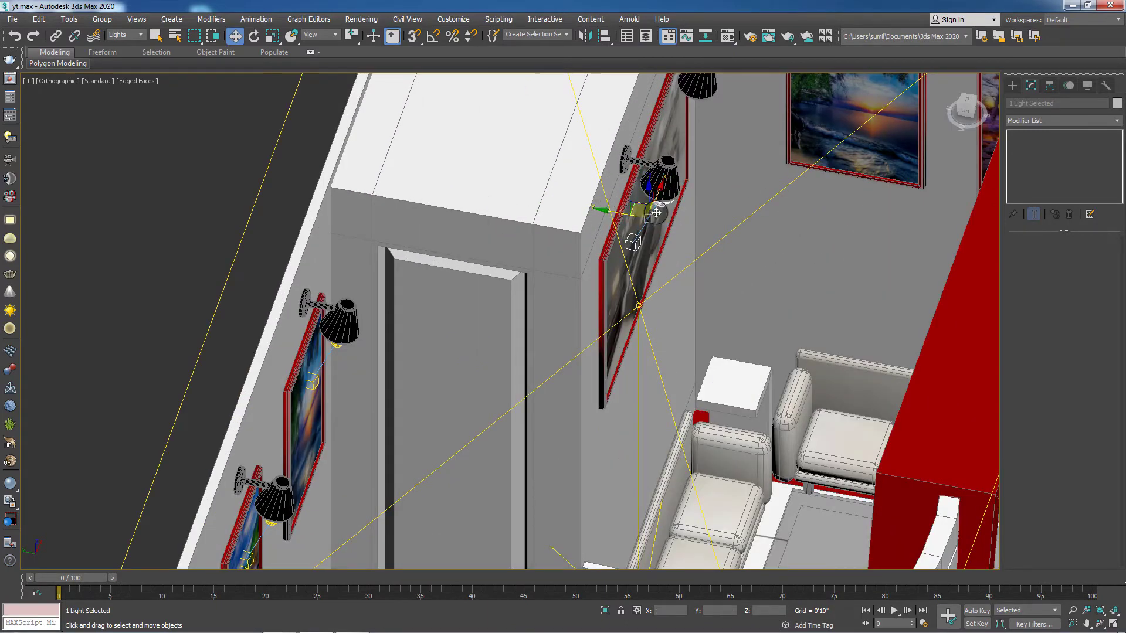
Step: Instance the light once along X to the second lamp above the bedroom picture
{"action": "middle_click_drag", "start_coordinate": [759, 324], "coordinate": [676, 265], "text": "alt"}
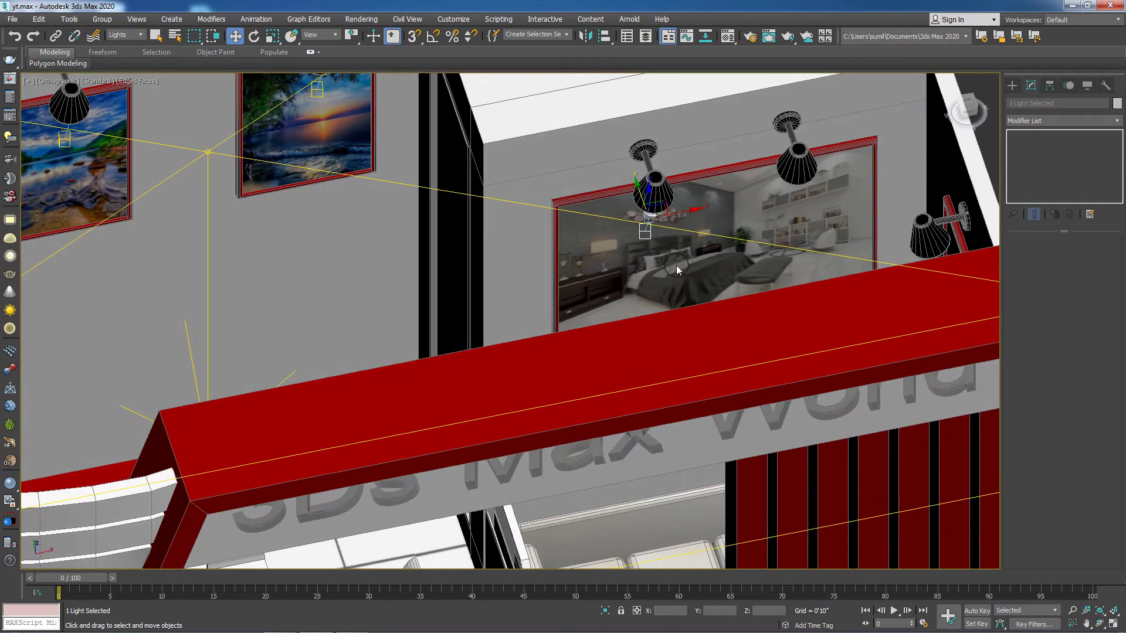
{"action": "left_click_drag", "start_coordinate": [696, 211], "coordinate": [843, 206]}
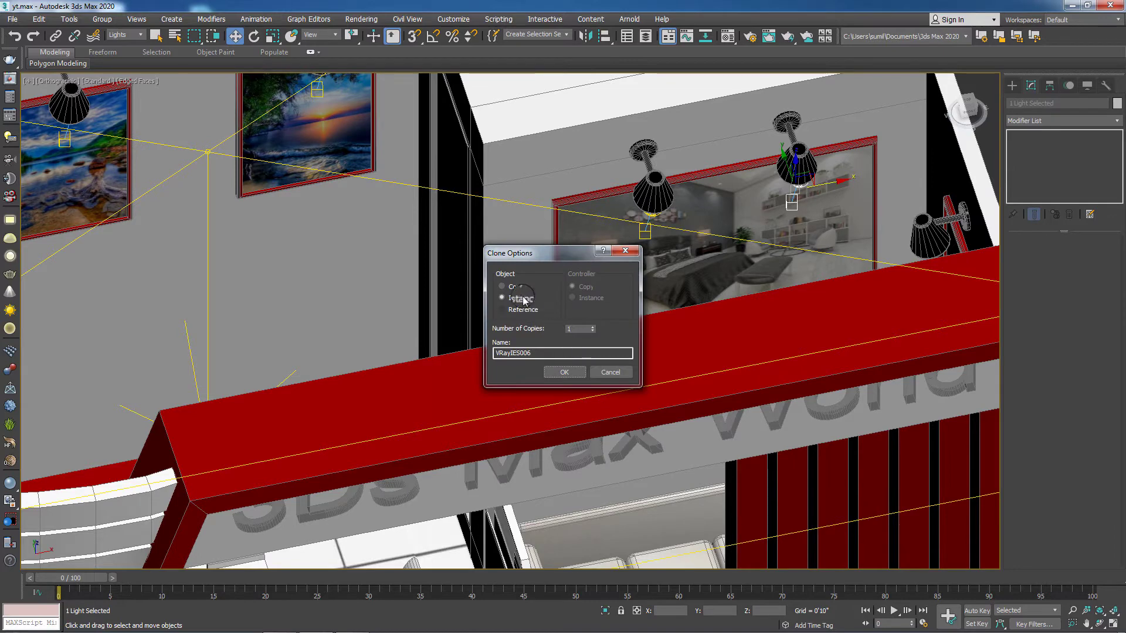
{"action": "left_click", "coordinate": [554, 372]}
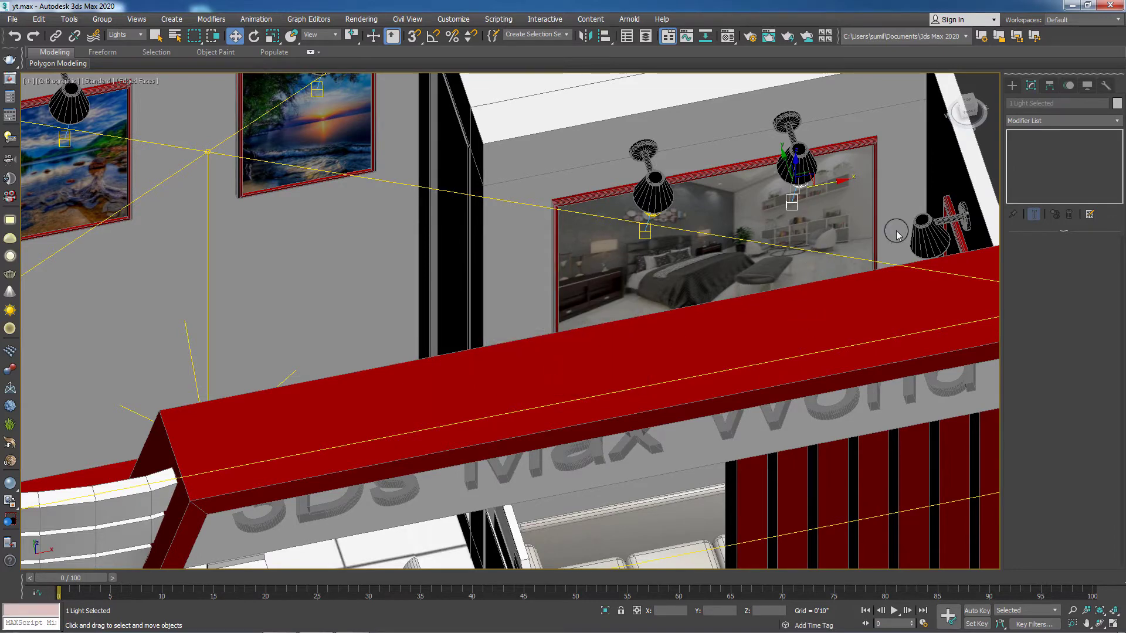
Step: Instance the second bedroom-picture light once along Y toward the side wall's first lamp
{"action": "middle_click_drag", "start_coordinate": [801, 301], "coordinate": [448, 322], "text": "alt"}
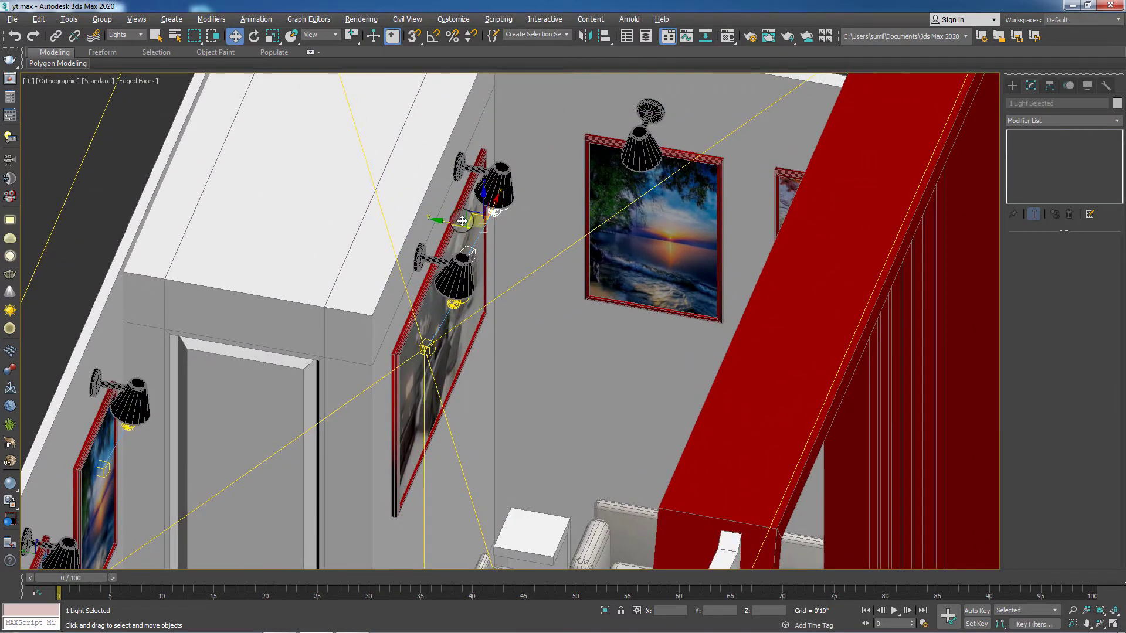
{"action": "left_click_drag", "start_coordinate": [560, 247], "coordinate": [606, 255], "text": "shift"}
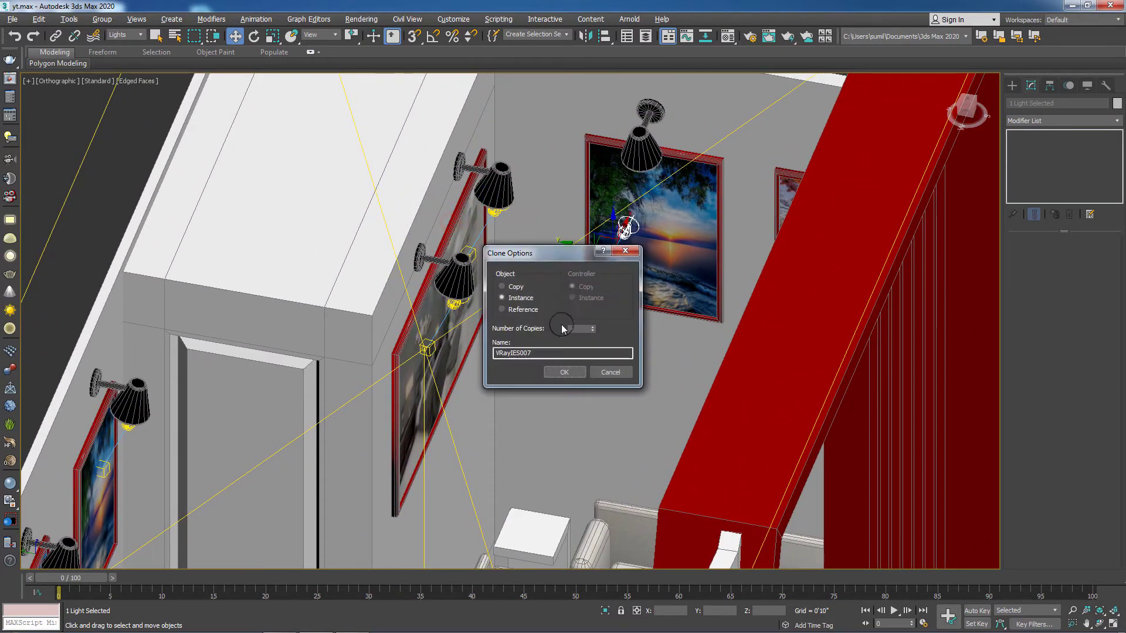
{"action": "left_click", "coordinate": [560, 371]}
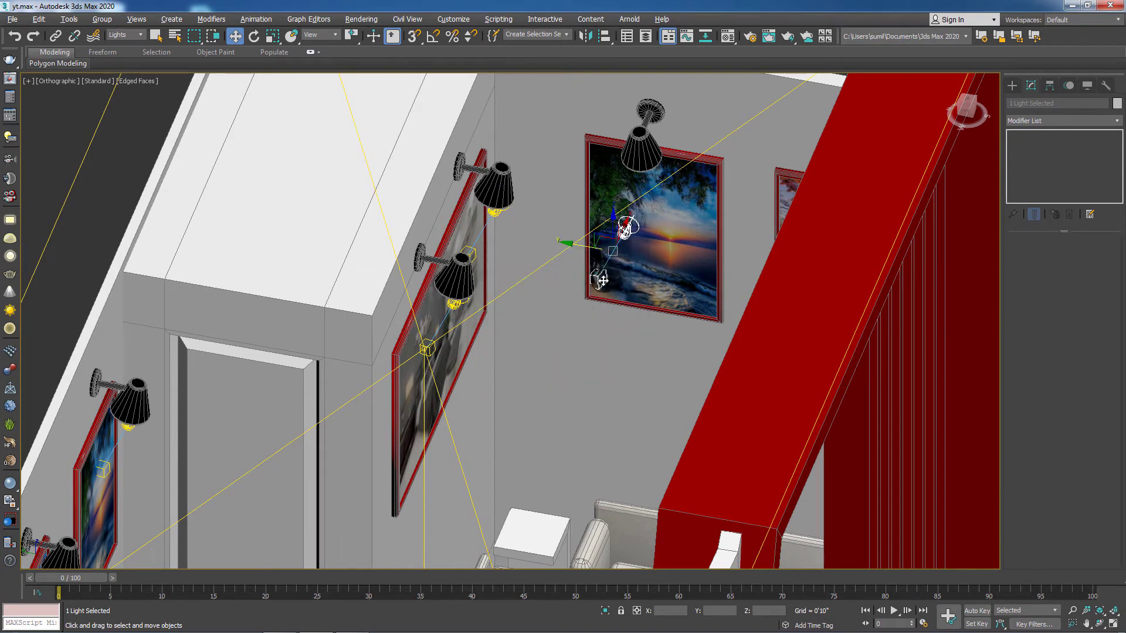
Step: Rotate the new light with its target about the vertical axis using angle snap so it faces the side wall
{"action": "left_click", "coordinate": [430, 38]}
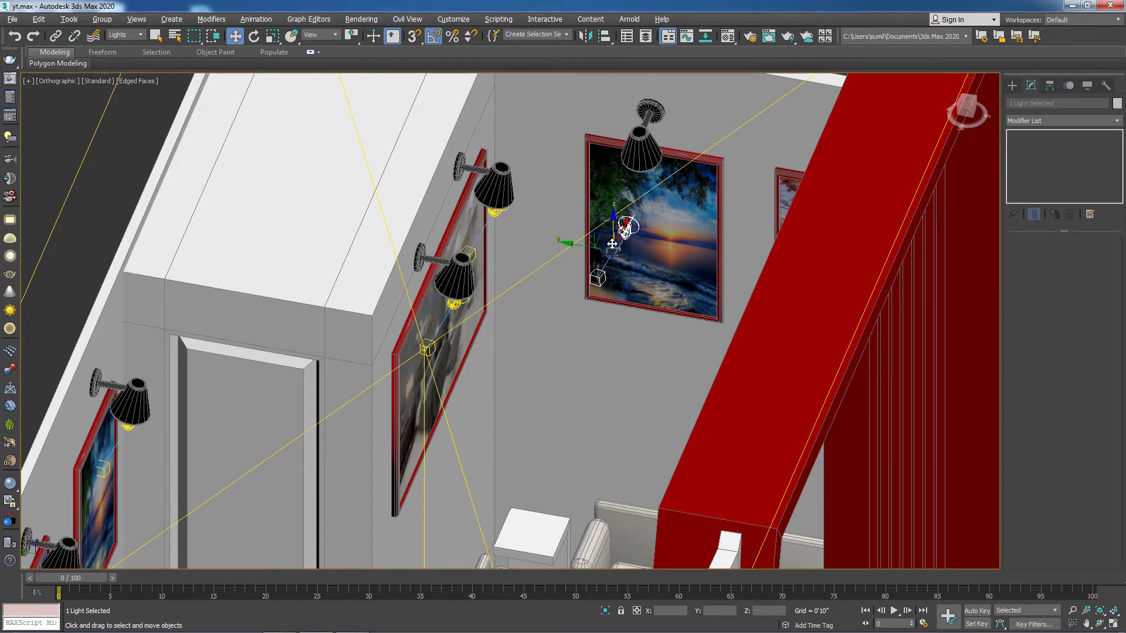
{"action": "key", "text": "e"}
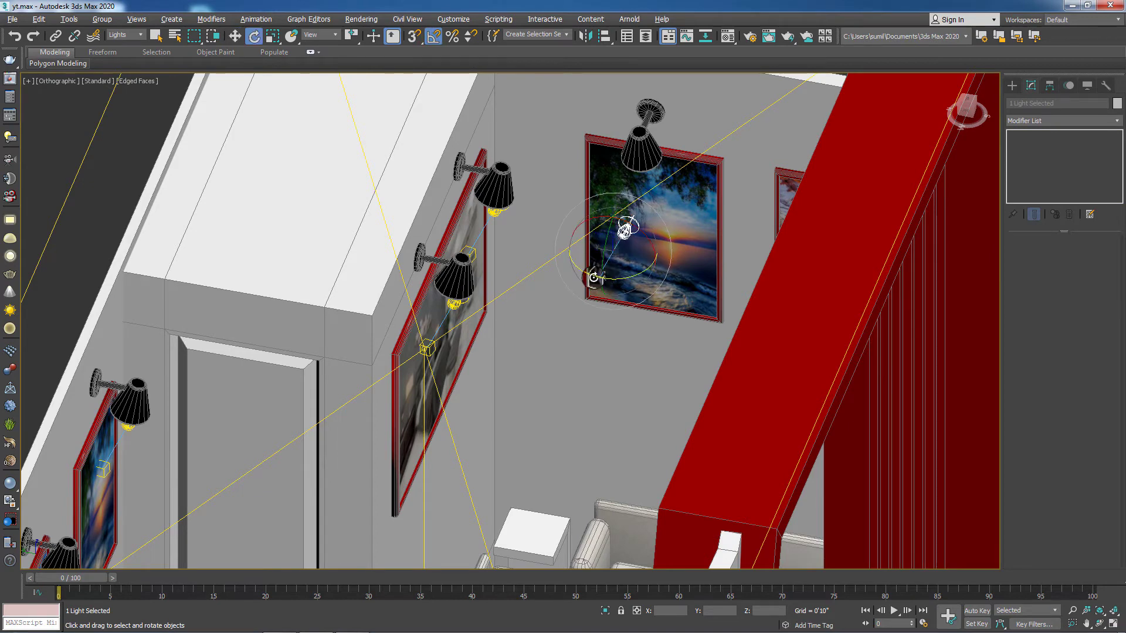
{"action": "left_click_drag", "start_coordinate": [592, 277], "coordinate": [663, 221]}
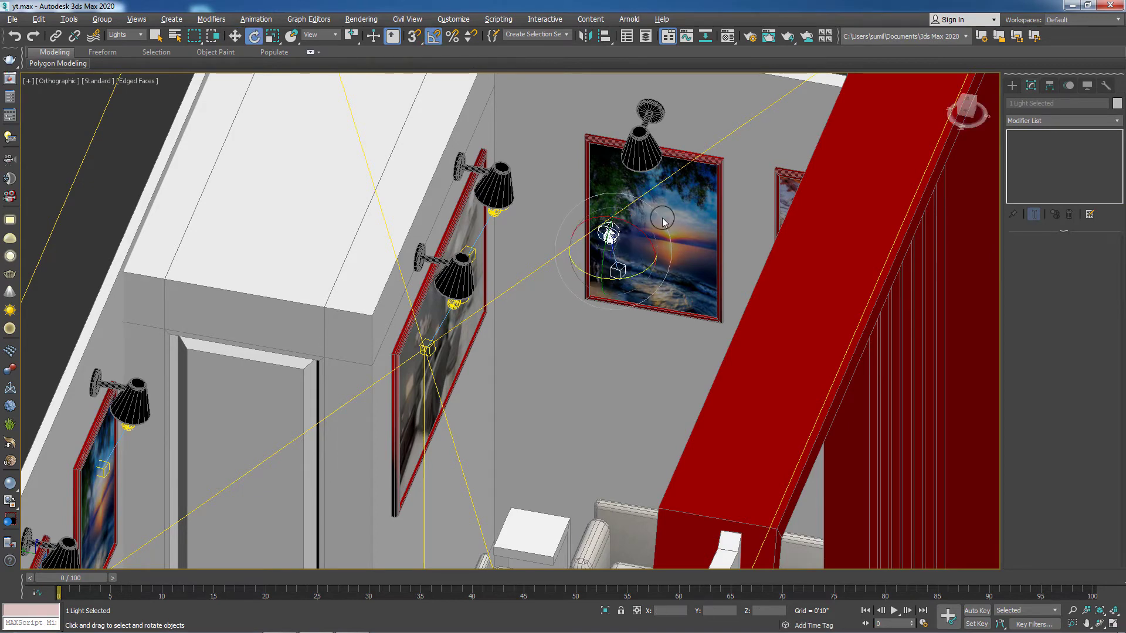
{"action": "left_click", "coordinate": [433, 37]}
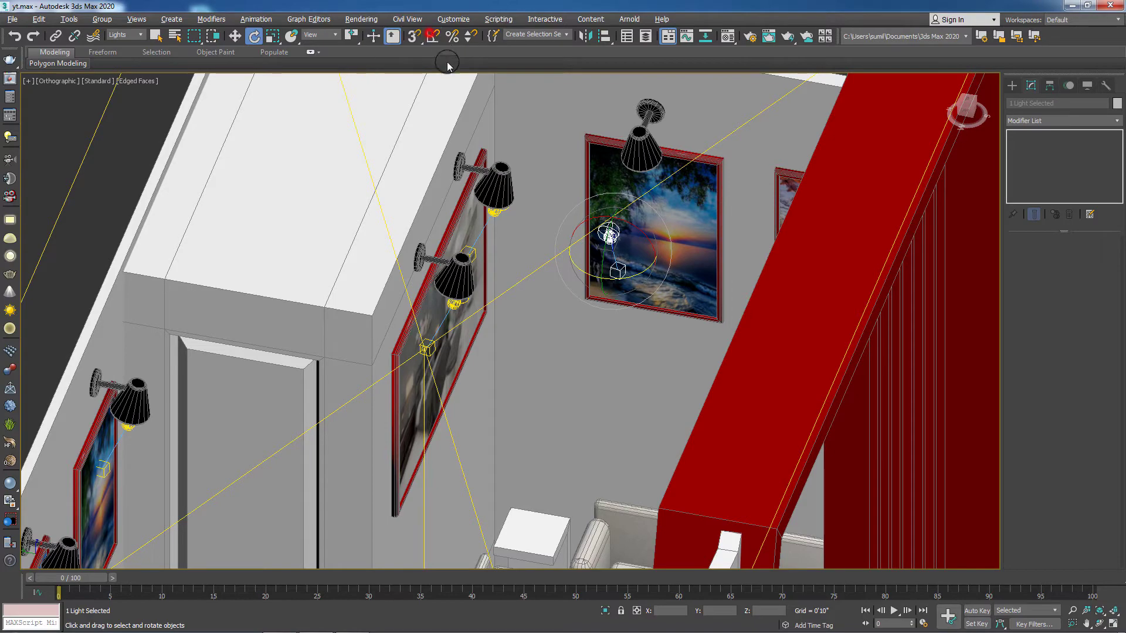
Step: Move the rotated light along X under the side wall's first lamp, fine-tuning its position in the wireframe top view
{"action": "key", "text": "w"}
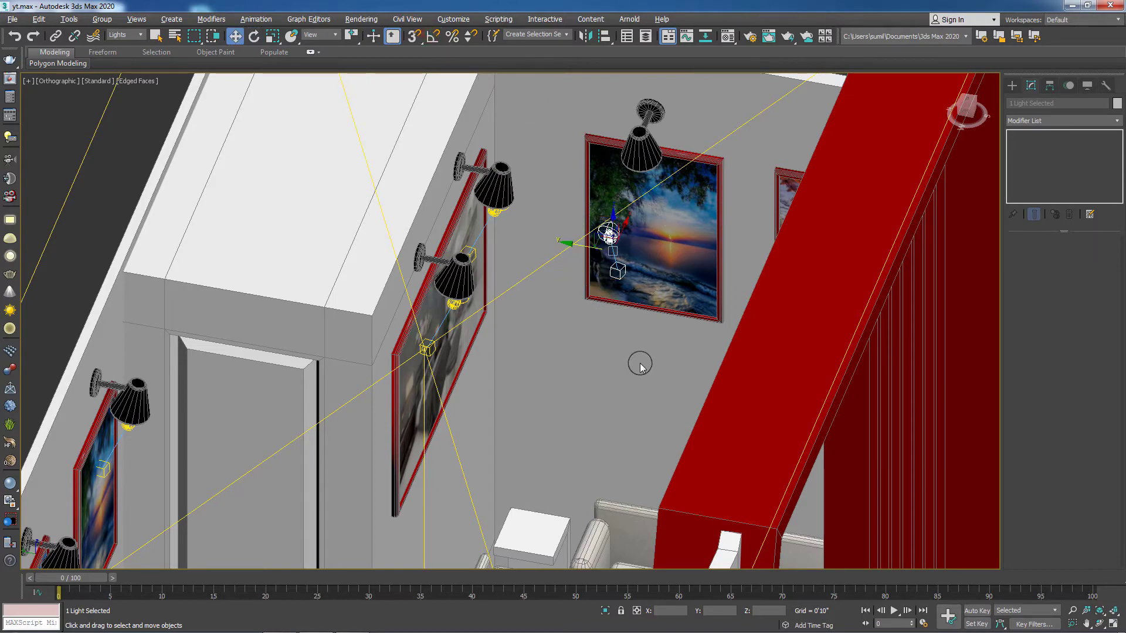
{"action": "middle_click_drag", "start_coordinate": [641, 367], "coordinate": [572, 391], "text": "alt"}
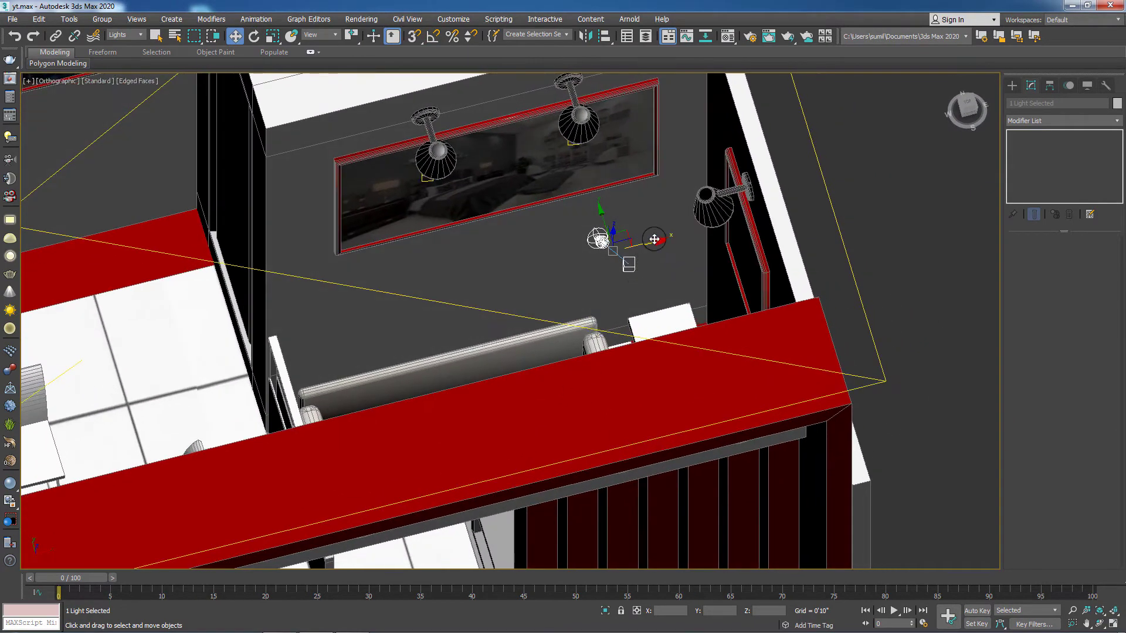
{"action": "left_click_drag", "start_coordinate": [654, 240], "coordinate": [762, 262]}
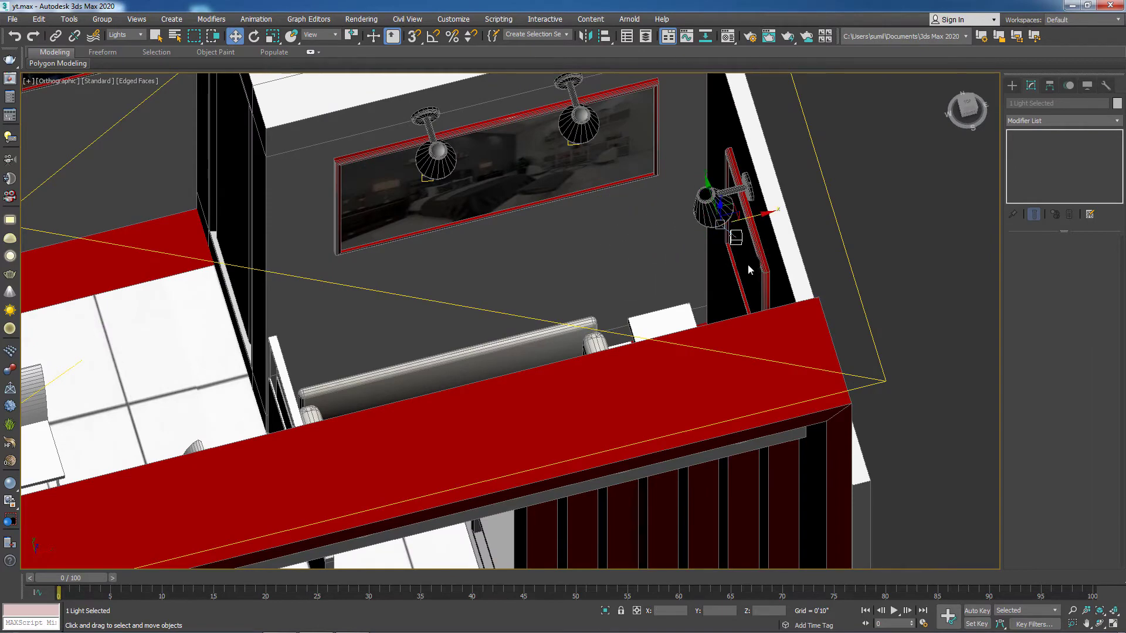
{"action": "key", "text": "t"}
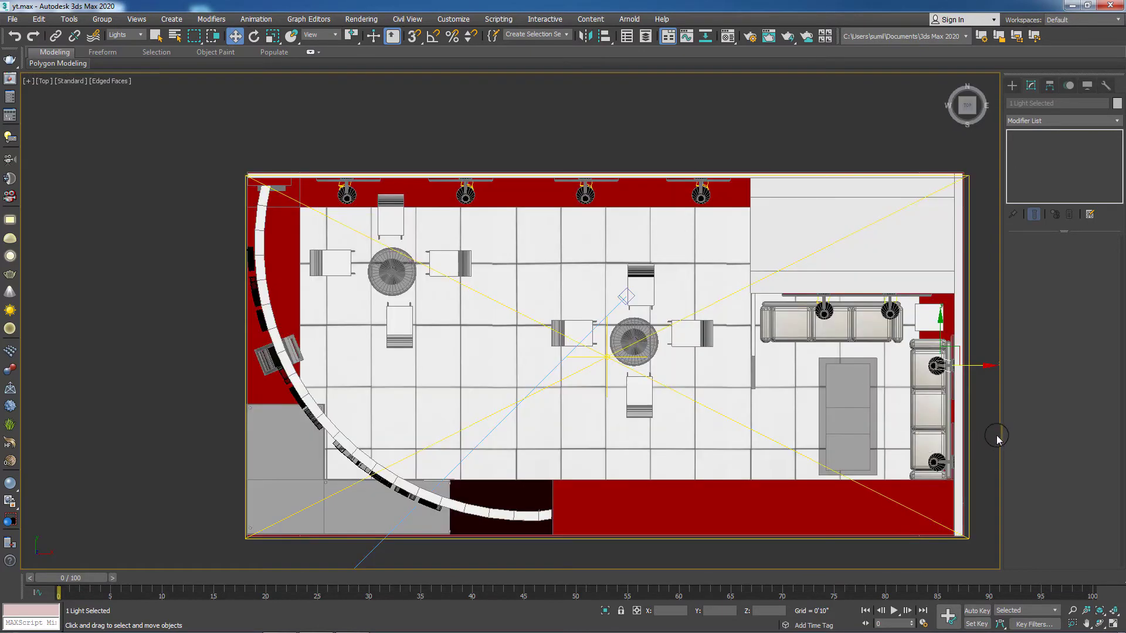
{"action": "middle_click_drag", "start_coordinate": [996, 437], "coordinate": [844, 414]}
{"action": "scroll", "coordinate": [844, 414], "scroll_direction": "up", "scroll_amount": 5}
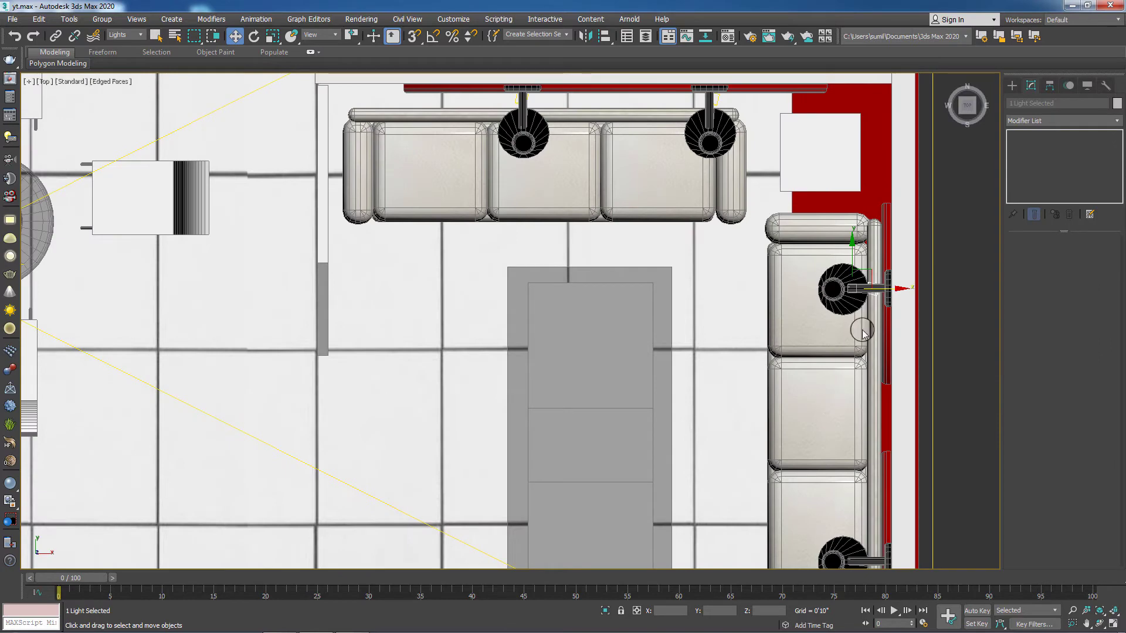
{"action": "key", "text": "F3"}
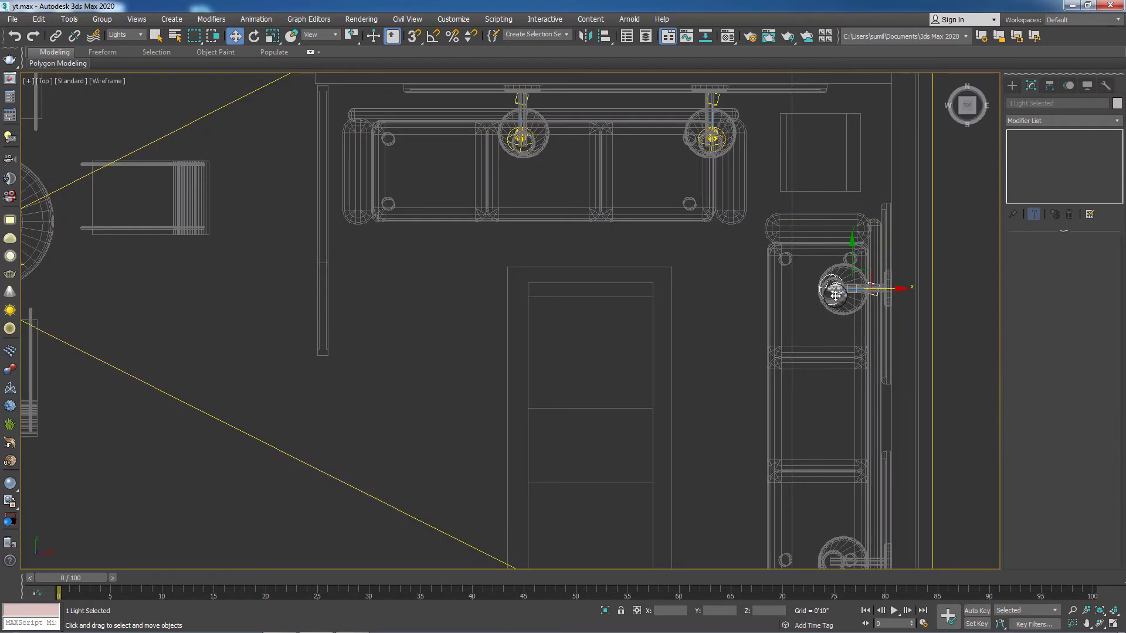
{"action": "left_click_drag", "start_coordinate": [878, 291], "coordinate": [889, 289]}
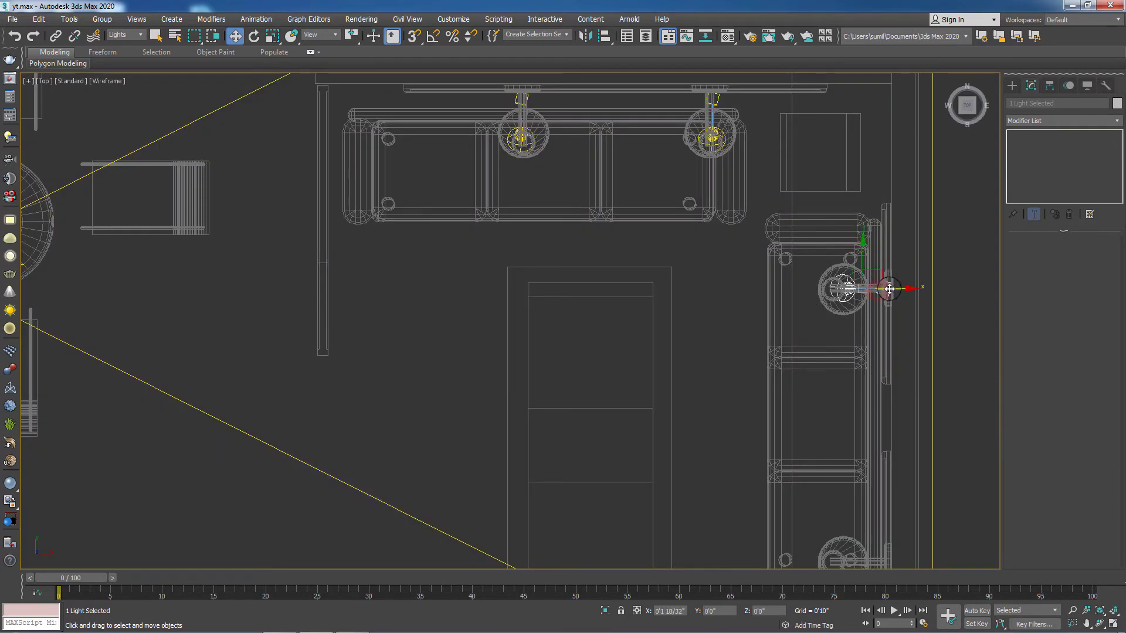
Step: Clone the side-wall light once along Y to the second lamp on the same wall
{"action": "scroll", "coordinate": [917, 385], "scroll_direction": "down", "scroll_amount": 4}
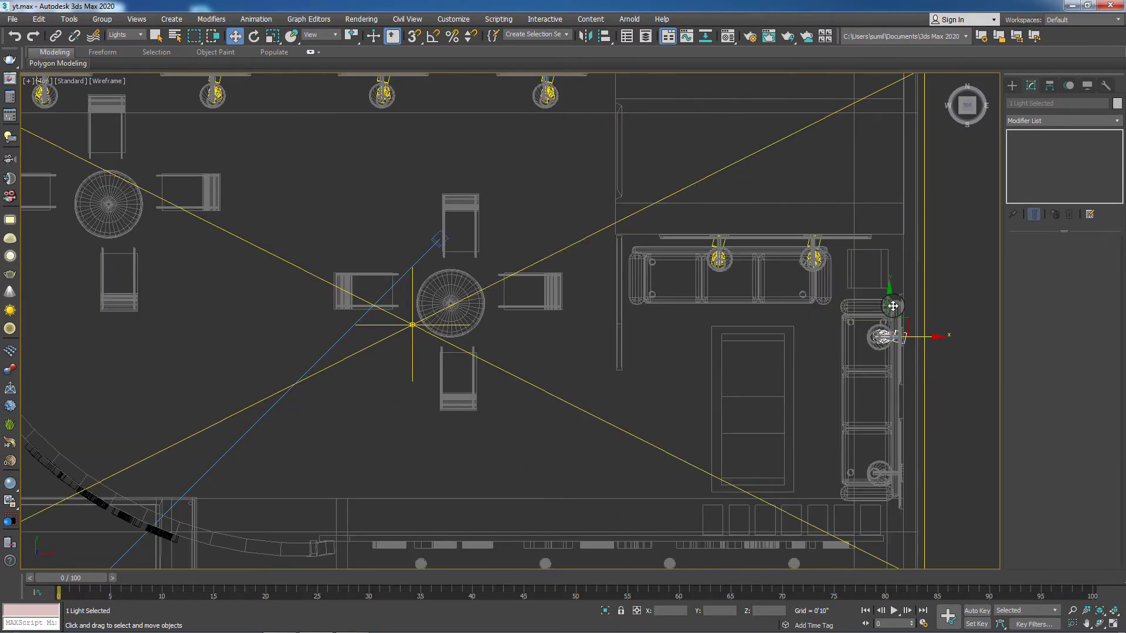
{"action": "left_click_drag", "start_coordinate": [887, 301], "coordinate": [904, 438], "text": "shift"}
{"action": "left_click", "coordinate": [569, 373]}
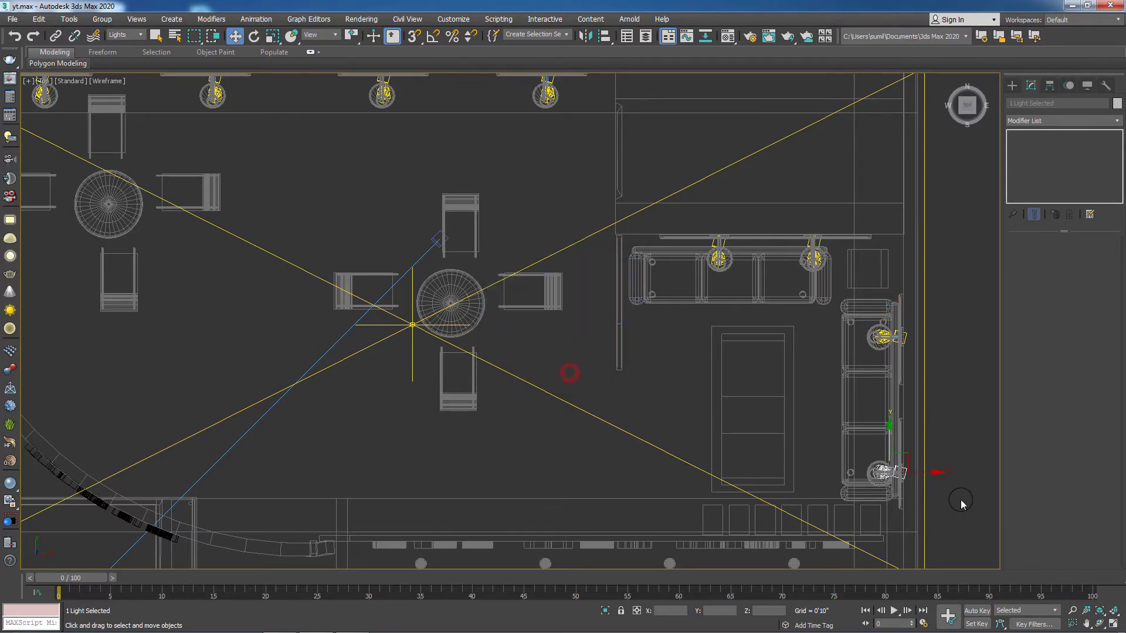
Step: Restore the shaded display and instance the first picture's VRayIES light along X onto the red end pillar, leaving nothing selected
{"action": "scroll", "coordinate": [947, 501], "scroll_direction": "down", "scroll_amount": 4}
{"action": "middle_click_drag", "start_coordinate": [930, 470], "coordinate": [309, 362], "text": "alt"}
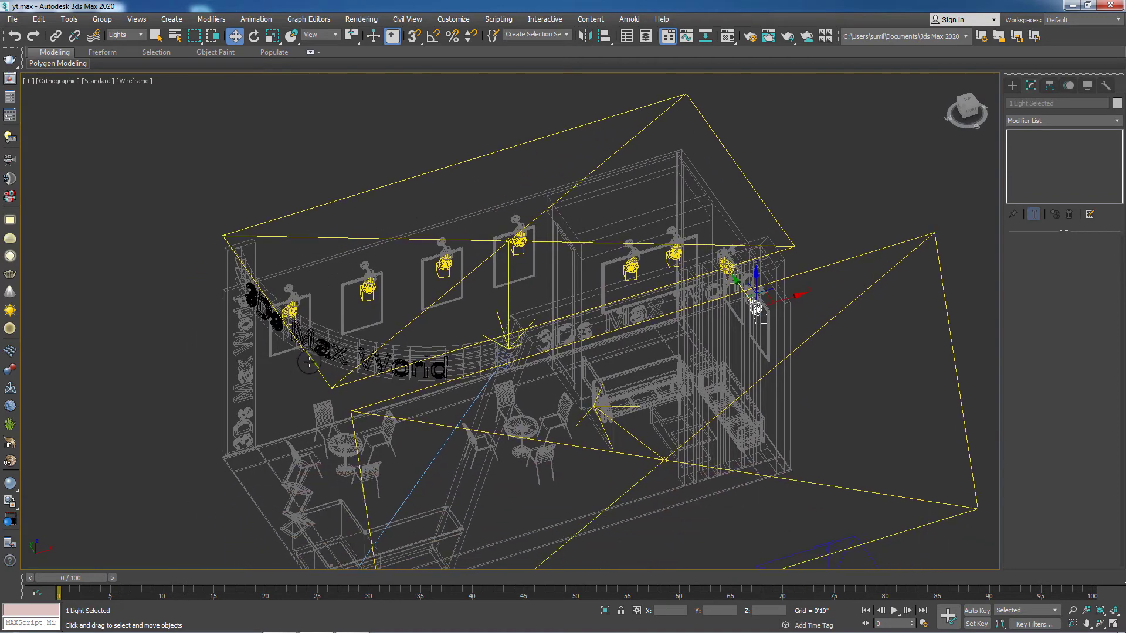
{"action": "key", "text": "F3"}
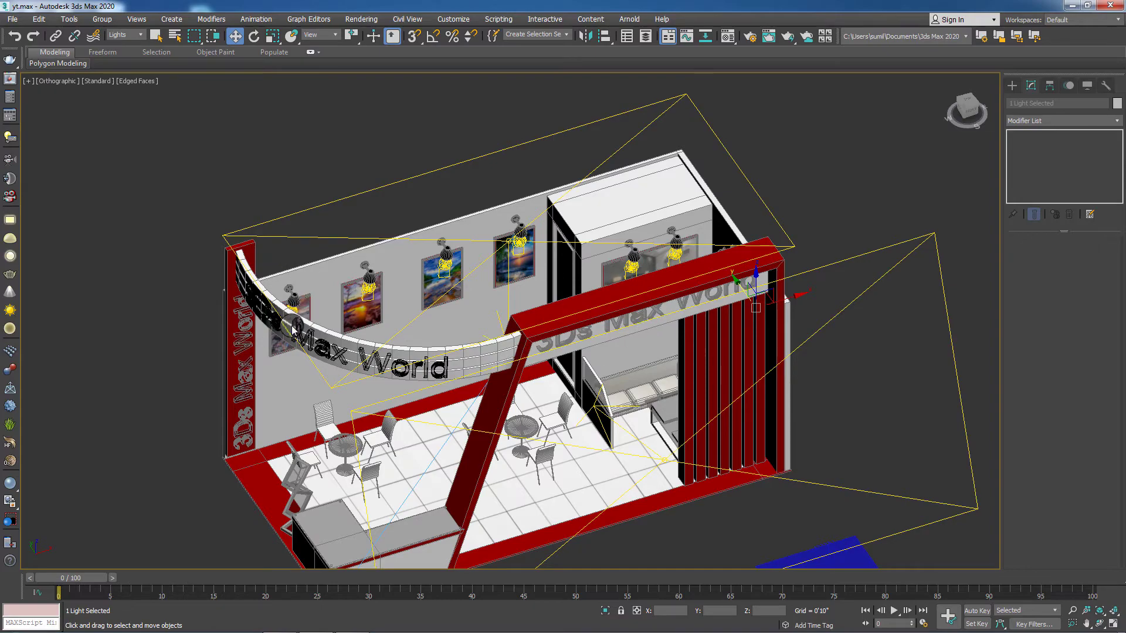
{"action": "scroll", "coordinate": [348, 376], "scroll_direction": "up", "scroll_amount": 8}
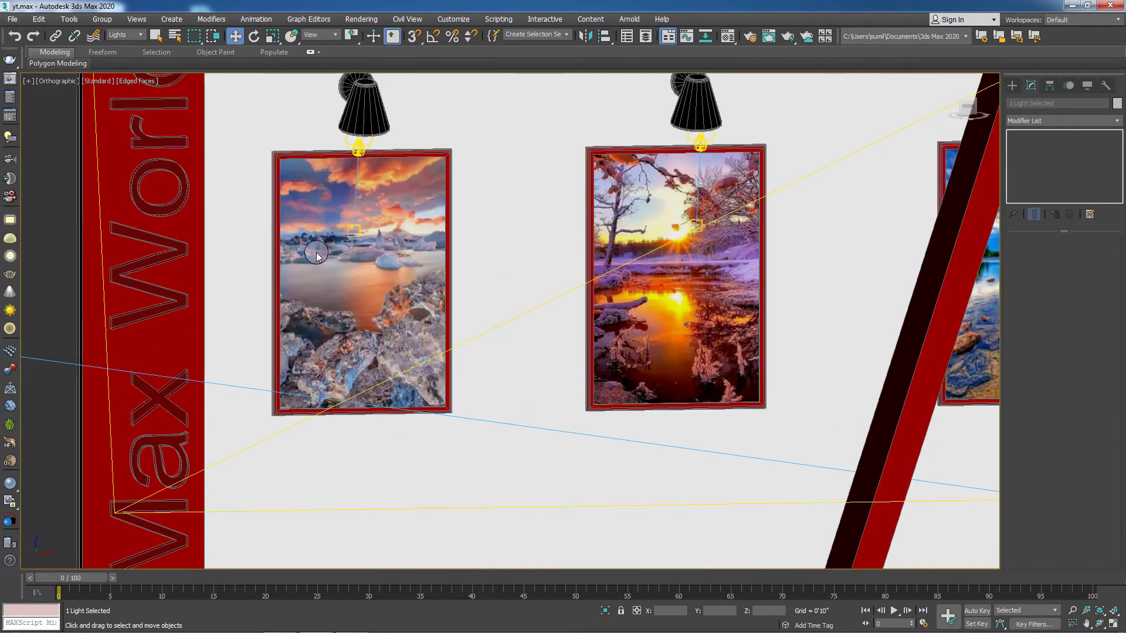
{"action": "left_click", "coordinate": [356, 185]}
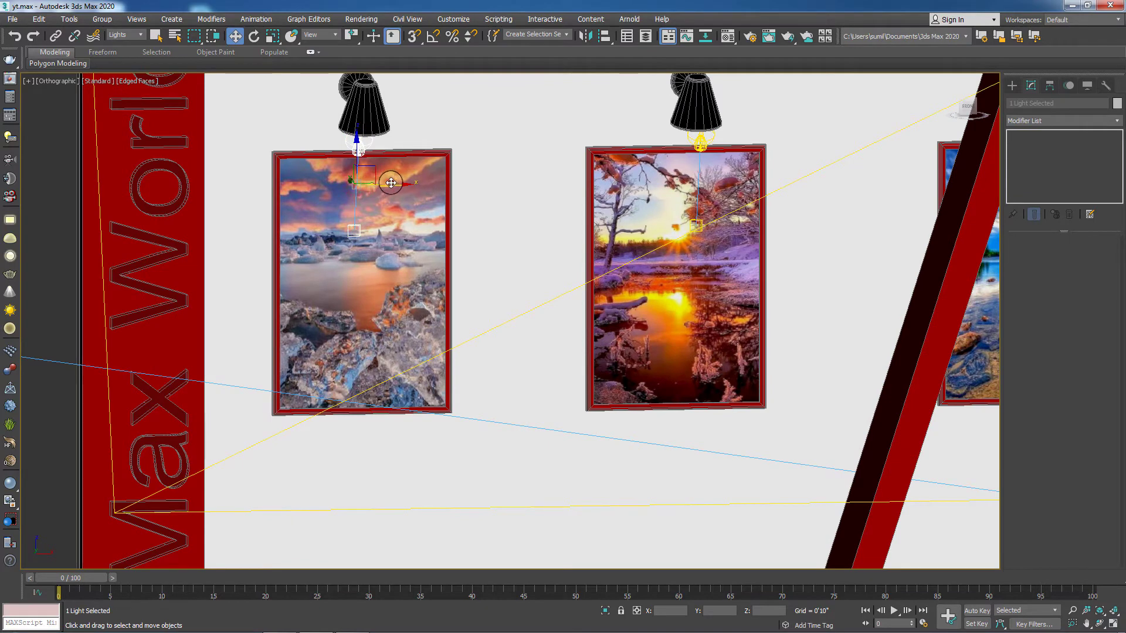
{"action": "mouse_move", "coordinate": [381, 186]}
{"action": "left_mouse_down", "text": "shift"}
{"action": "mouse_move", "coordinate": [234, 185]}
{"action": "mouse_move", "coordinate": [146, 203]}
{"action": "left_mouse_up", "text": "shift"}
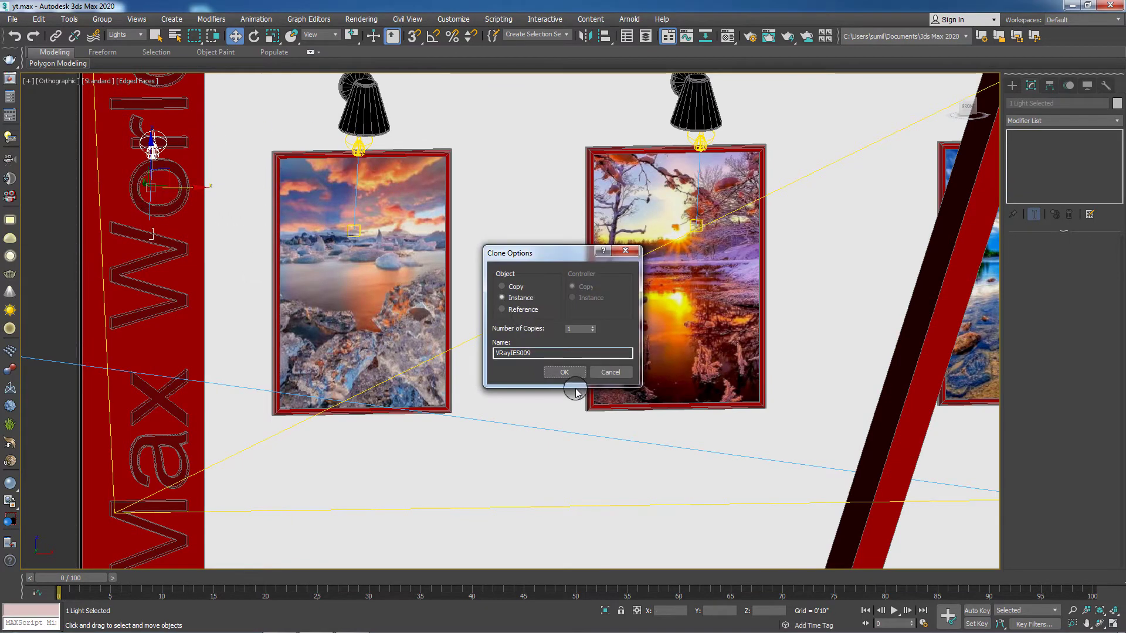
{"action": "left_click", "coordinate": [562, 371]}
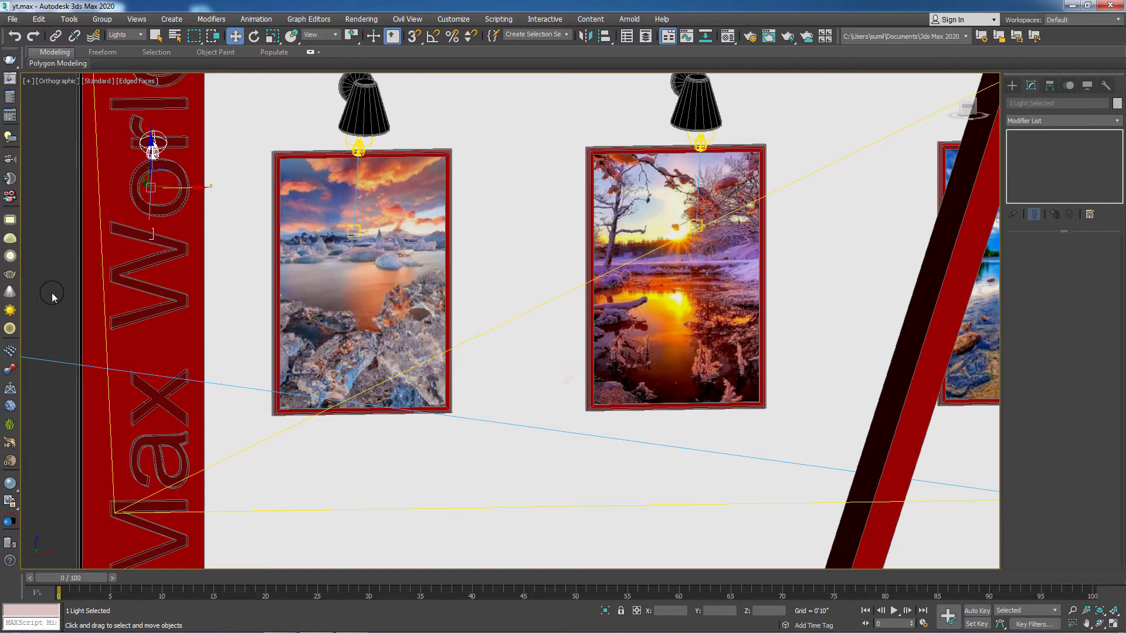
{"action": "left_click", "coordinate": [56, 296]}
{"action": "scroll", "coordinate": [56, 297], "scroll_direction": "up", "scroll_amount": 3}
{"action": "scroll", "coordinate": [64, 294], "scroll_direction": "down", "scroll_amount": 6}
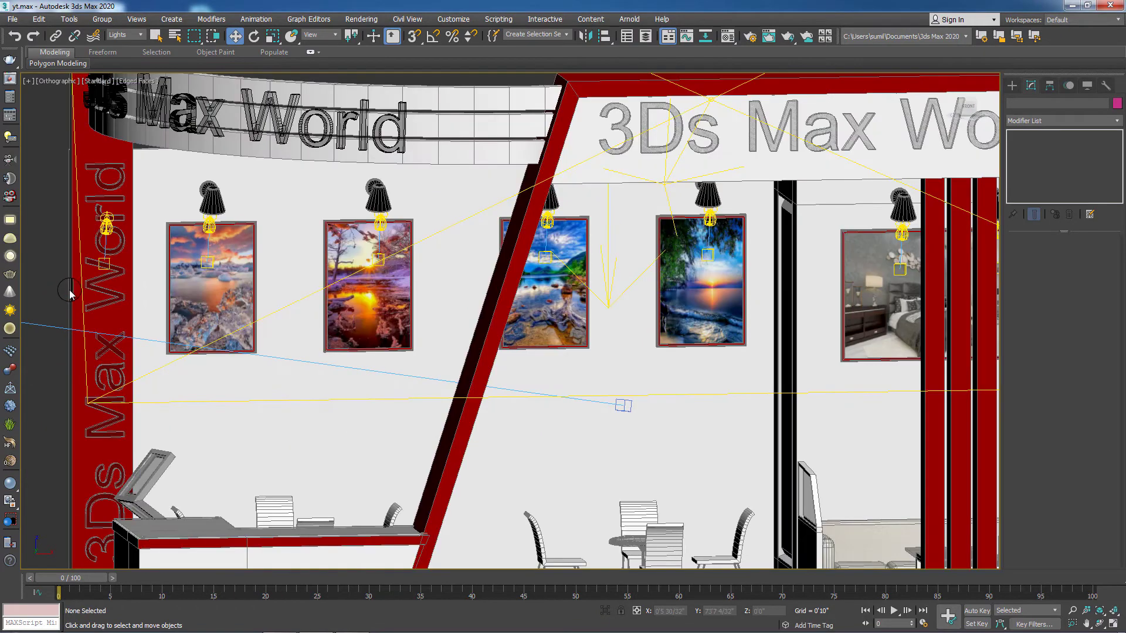
Step: Raise the red end pillar's VRayIES light source along Z to just below the curved header, leaving its target in place
{"action": "scroll", "coordinate": [58, 281], "scroll_direction": "down", "scroll_amount": 6}
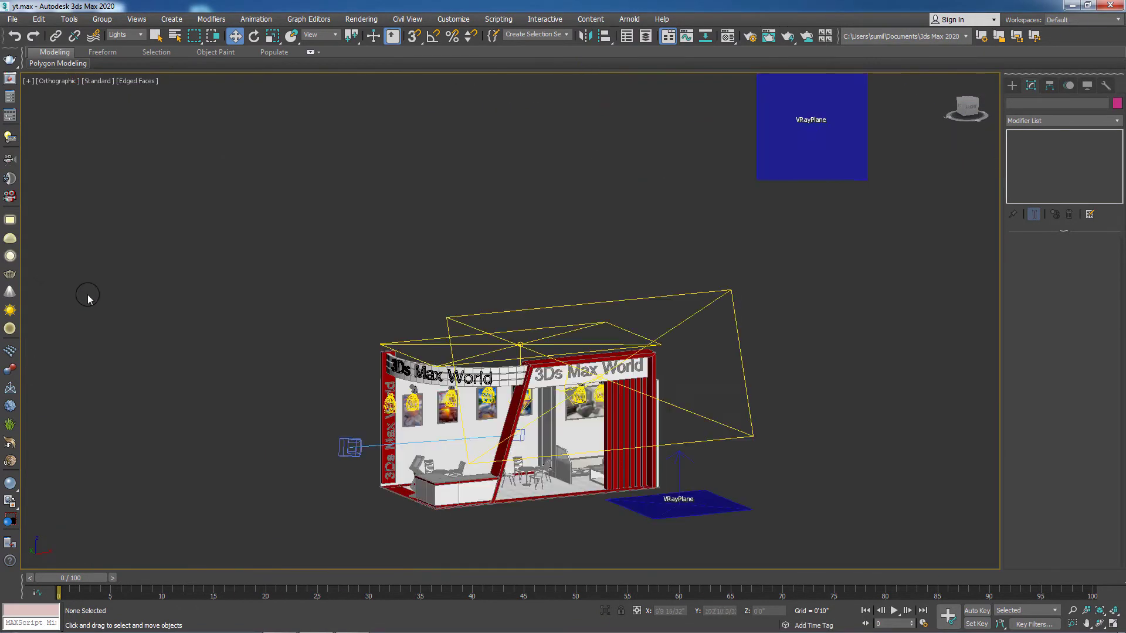
{"action": "scroll", "coordinate": [352, 416], "scroll_direction": "up", "scroll_amount": 6}
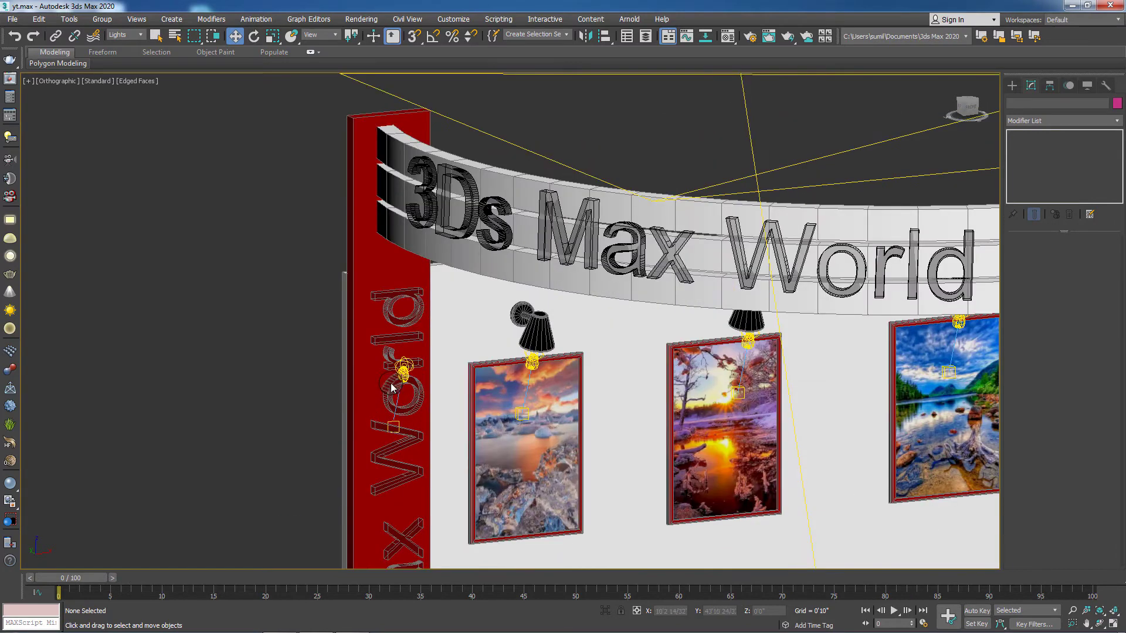
{"action": "left_click", "coordinate": [402, 367]}
{"action": "left_click_drag", "start_coordinate": [405, 342], "coordinate": [405, 252]}
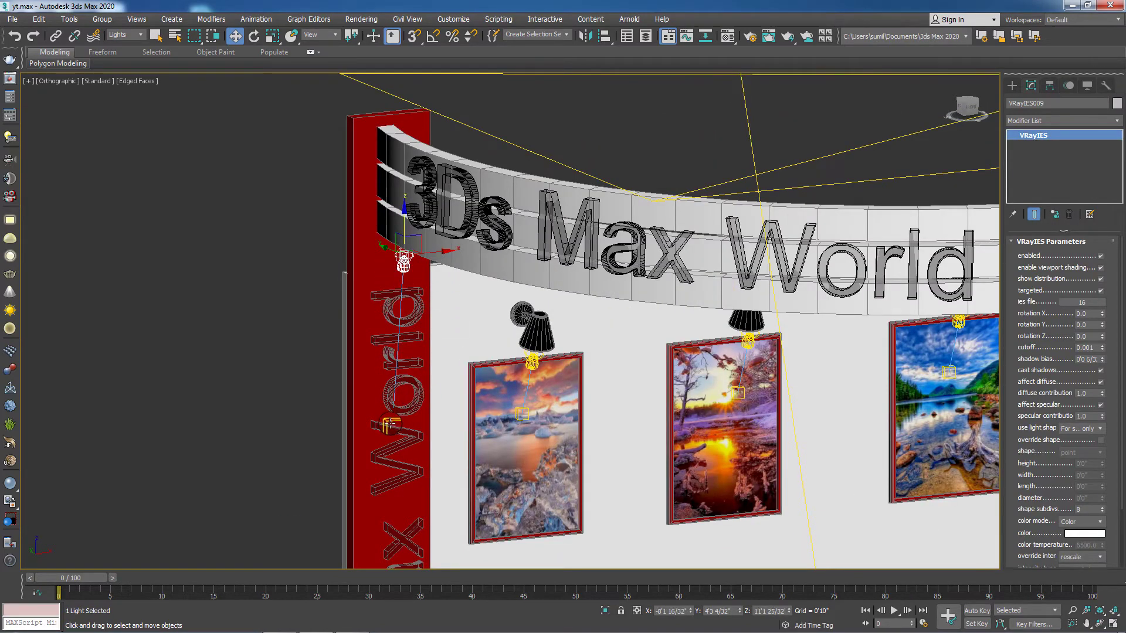
Step: Lower the pillar light's target further down the lettering and readjust the light source's height just above the lettering
{"action": "left_click", "coordinate": [387, 426]}
{"action": "middle_click_drag", "start_coordinate": [282, 452], "coordinate": [334, 469], "text": "alt"}
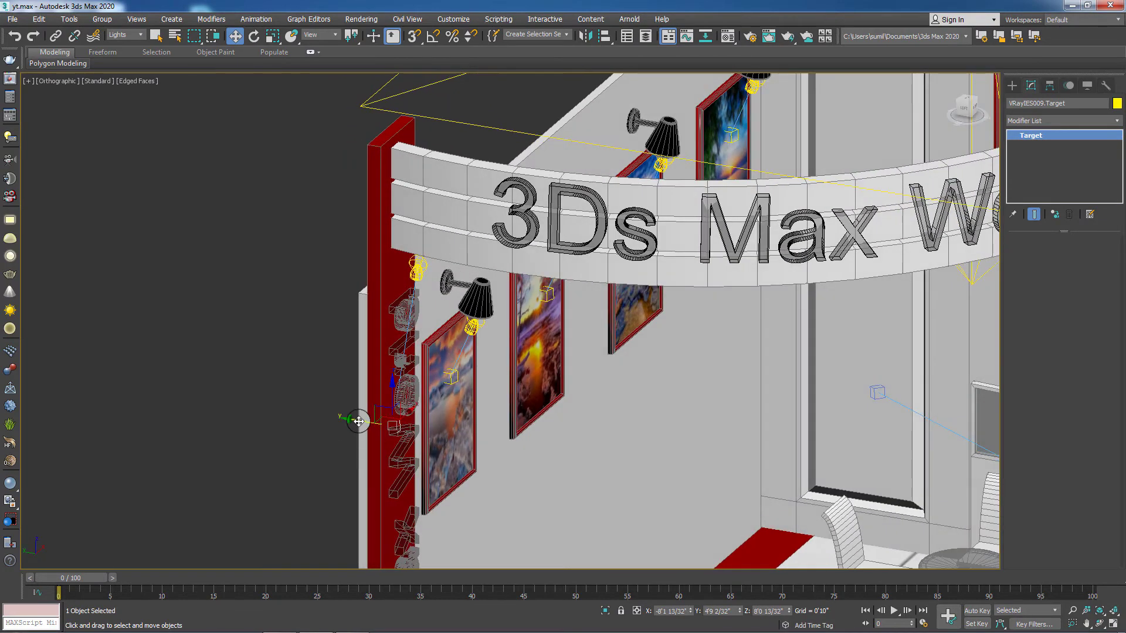
{"action": "left_click_drag", "start_coordinate": [353, 420], "coordinate": [417, 483]}
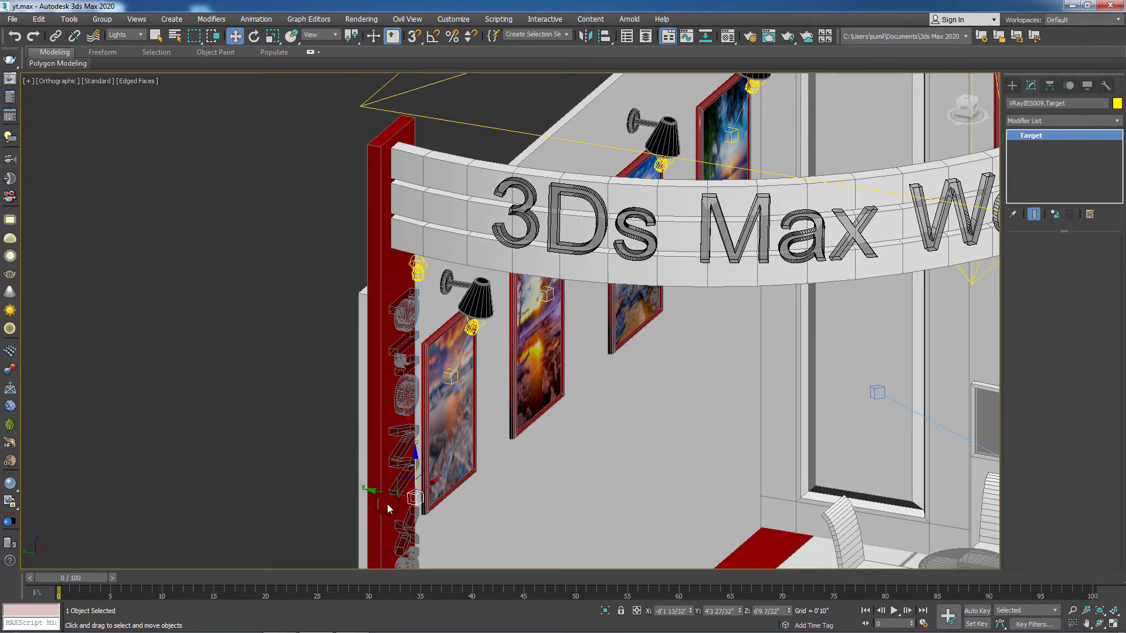
{"action": "left_click", "coordinate": [417, 267]}
{"action": "left_click_drag", "start_coordinate": [415, 245], "coordinate": [380, 301]}
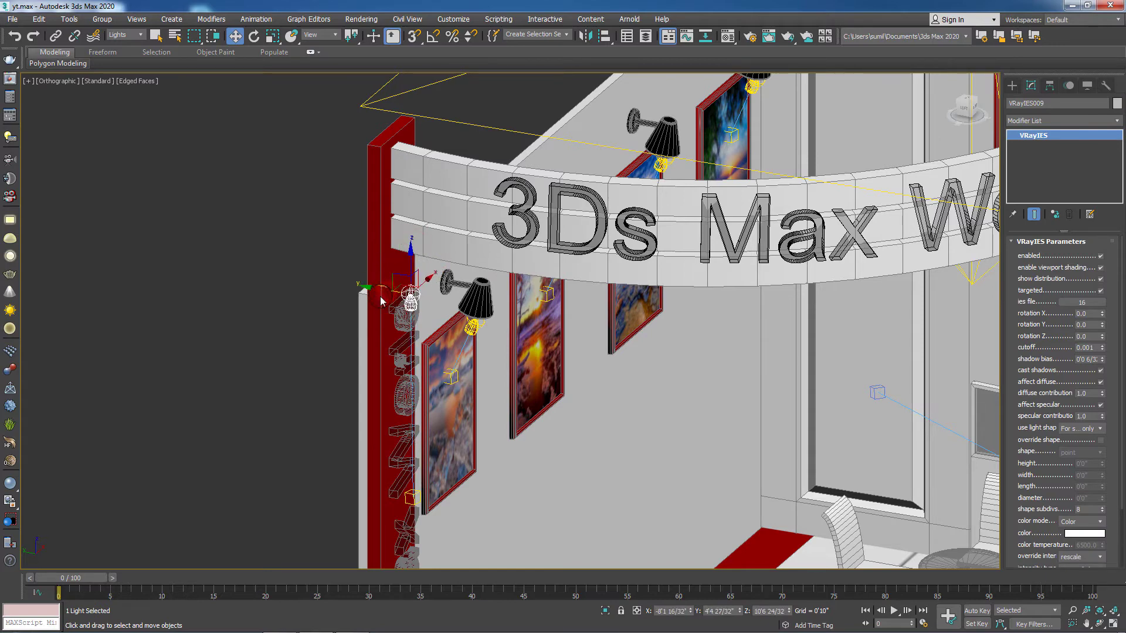
{"action": "scroll", "coordinate": [261, 309], "scroll_direction": "down", "scroll_amount": 5}
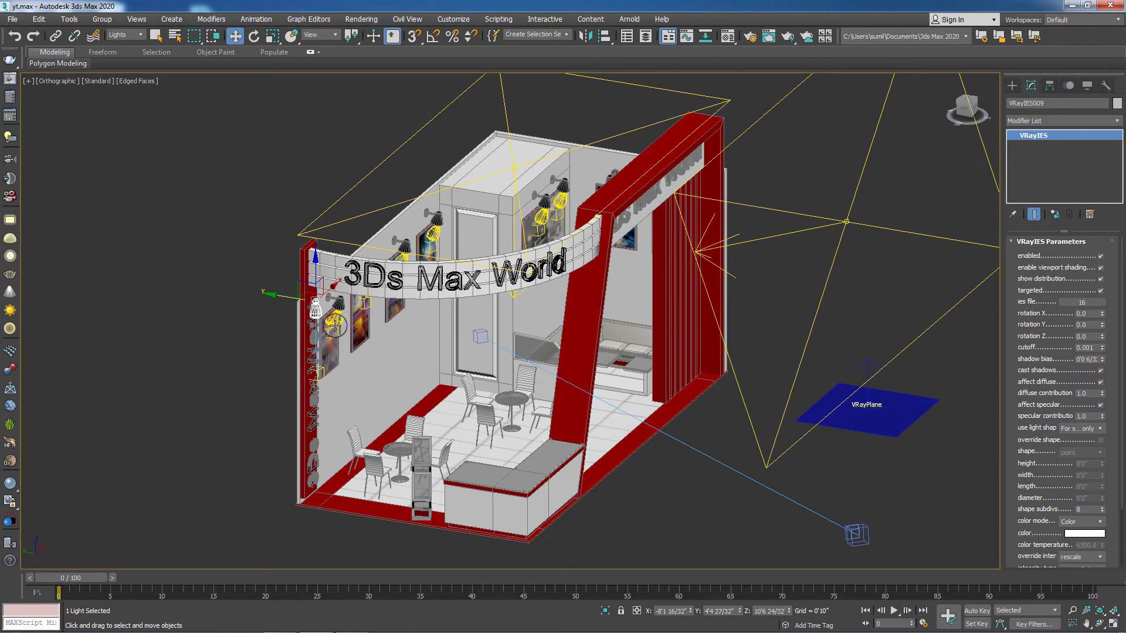
{"action": "middle_click_drag", "start_coordinate": [694, 422], "coordinate": [698, 326]}
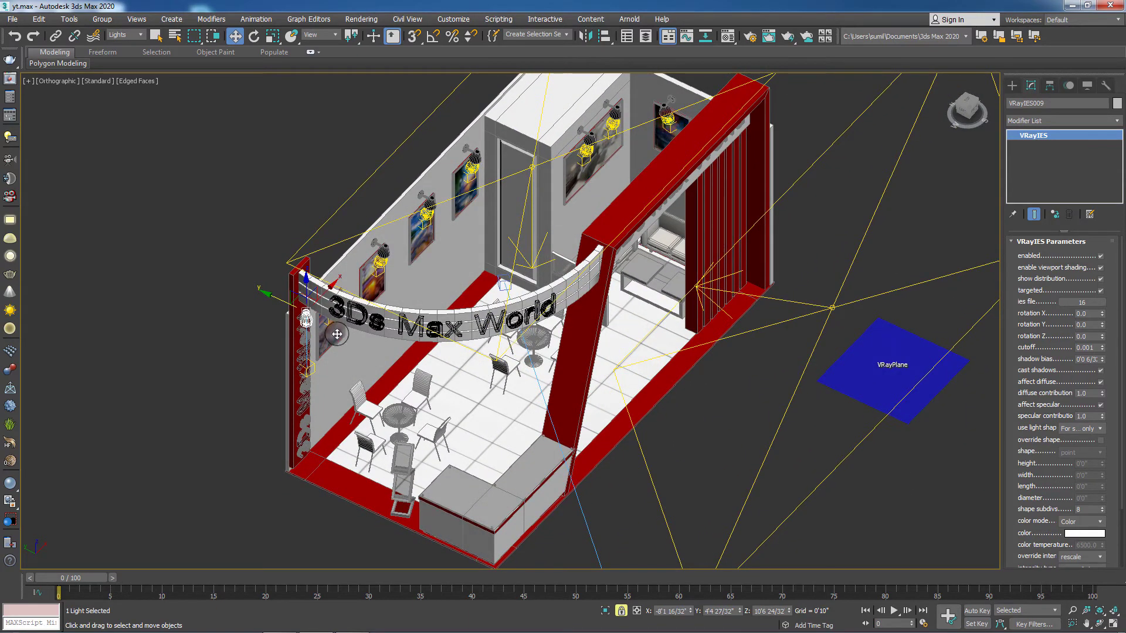
{"action": "right_click", "coordinate": [833, 218]}
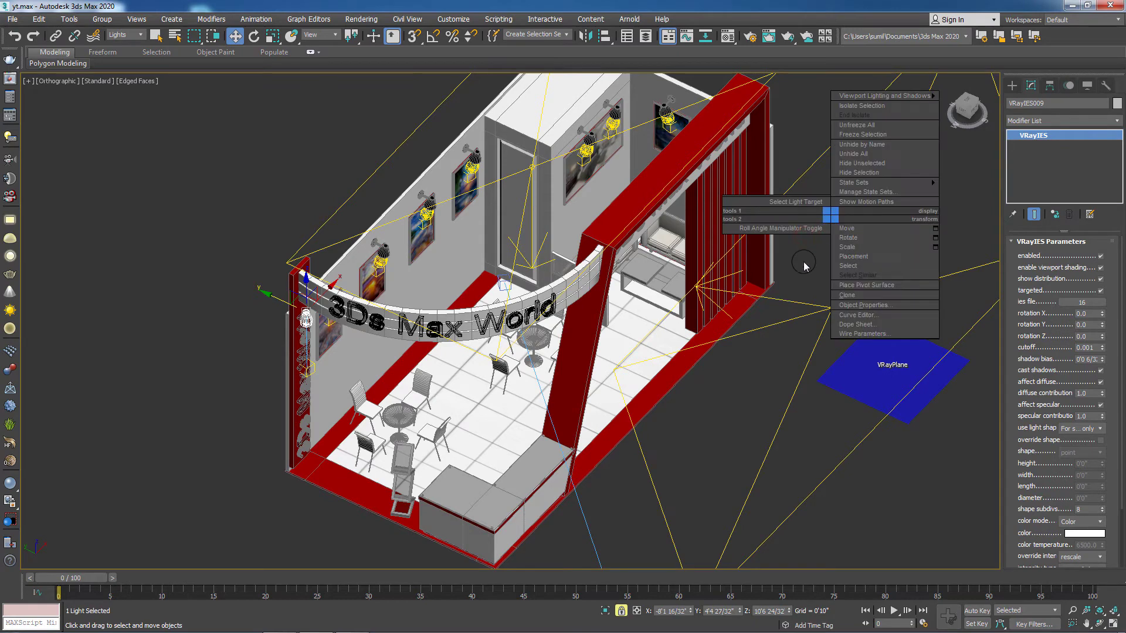
{"action": "right_click", "coordinate": [804, 260]}
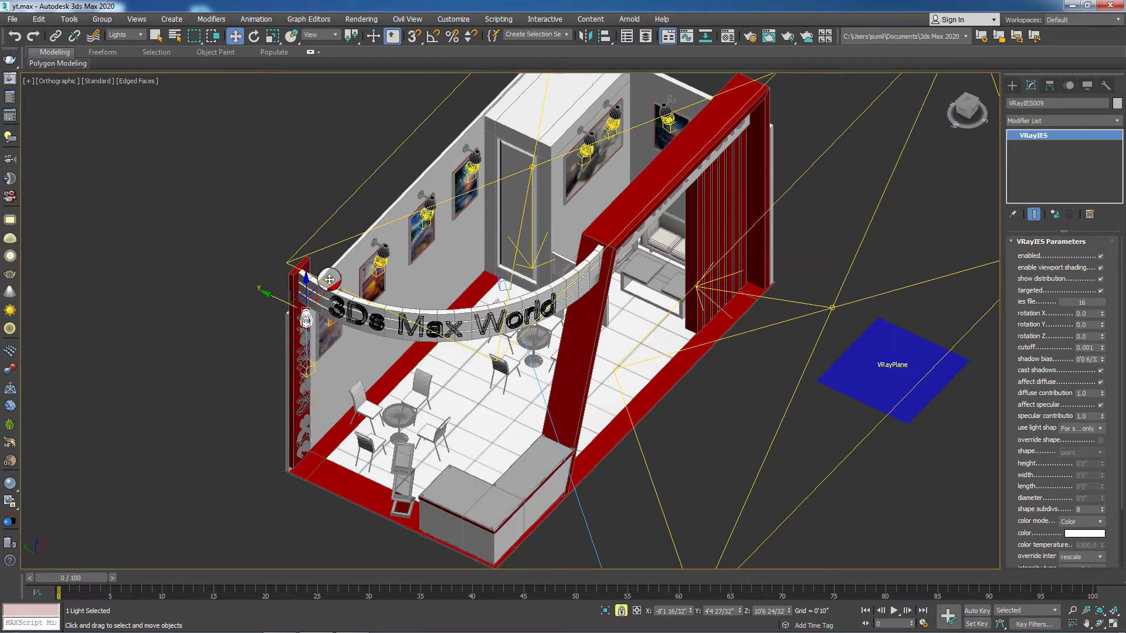
{"action": "left_click", "coordinate": [279, 378]}
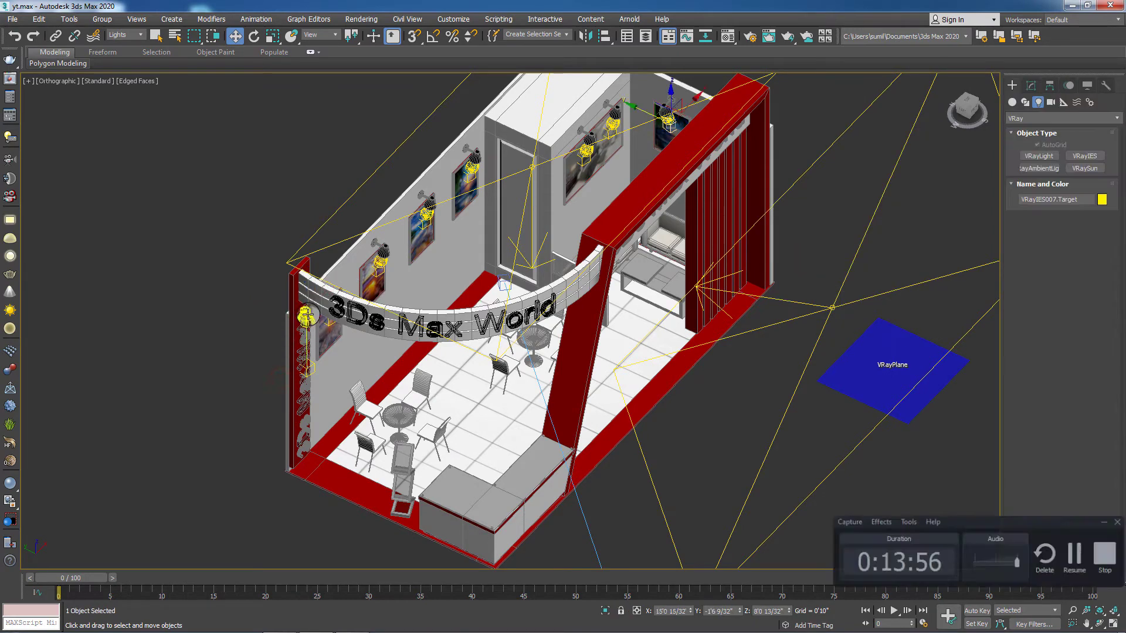
Step: Instance the side wall's VRayIES light with its target once along X, and shift the copy along Y toward the stall's front
{"action": "scroll", "coordinate": [580, 176], "scroll_direction": "up", "scroll_amount": 2}
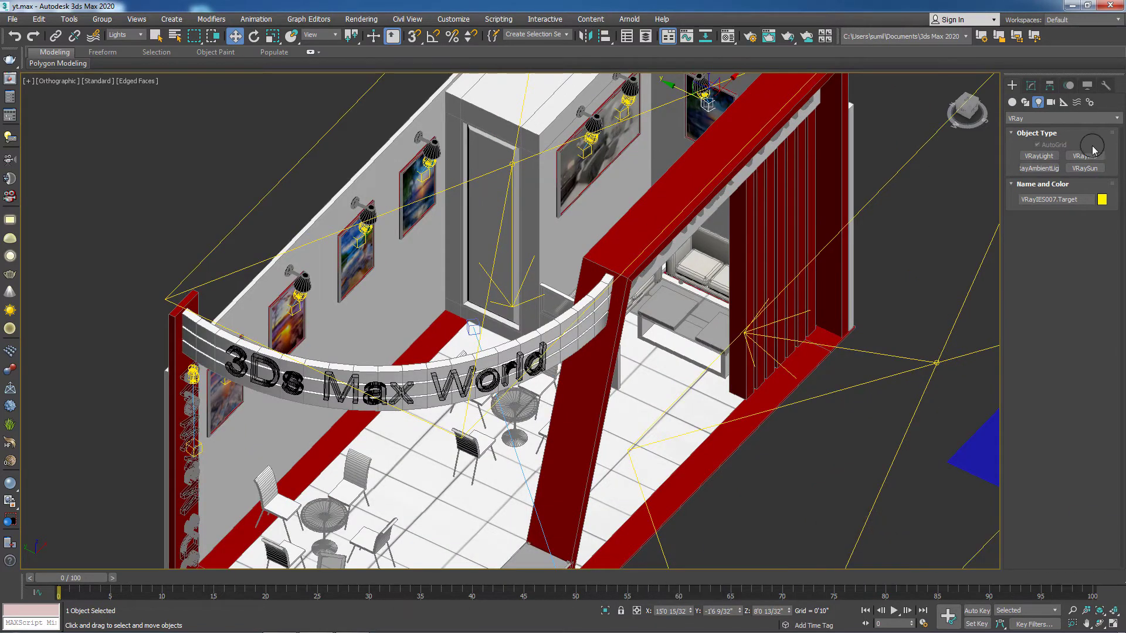
{"action": "middle_click_drag", "start_coordinate": [994, 240], "coordinate": [886, 377]}
{"action": "scroll", "coordinate": [652, 233], "scroll_direction": "up", "scroll_amount": 3}
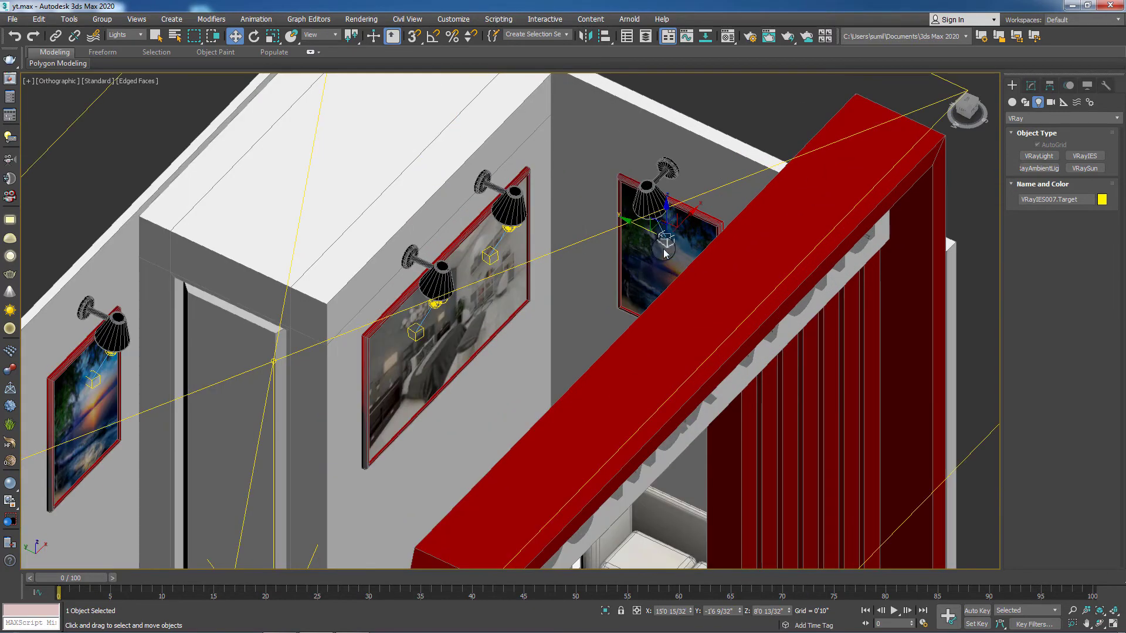
{"action": "scroll", "coordinate": [656, 228], "scroll_direction": "up", "scroll_amount": 3}
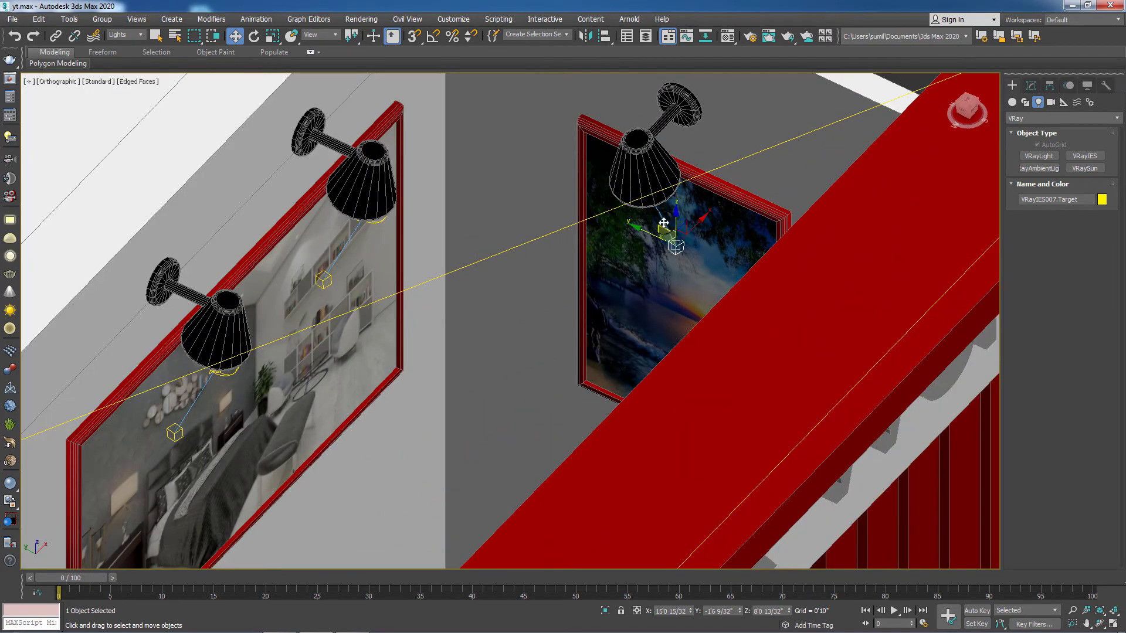
{"action": "left_click", "coordinate": [659, 213]}
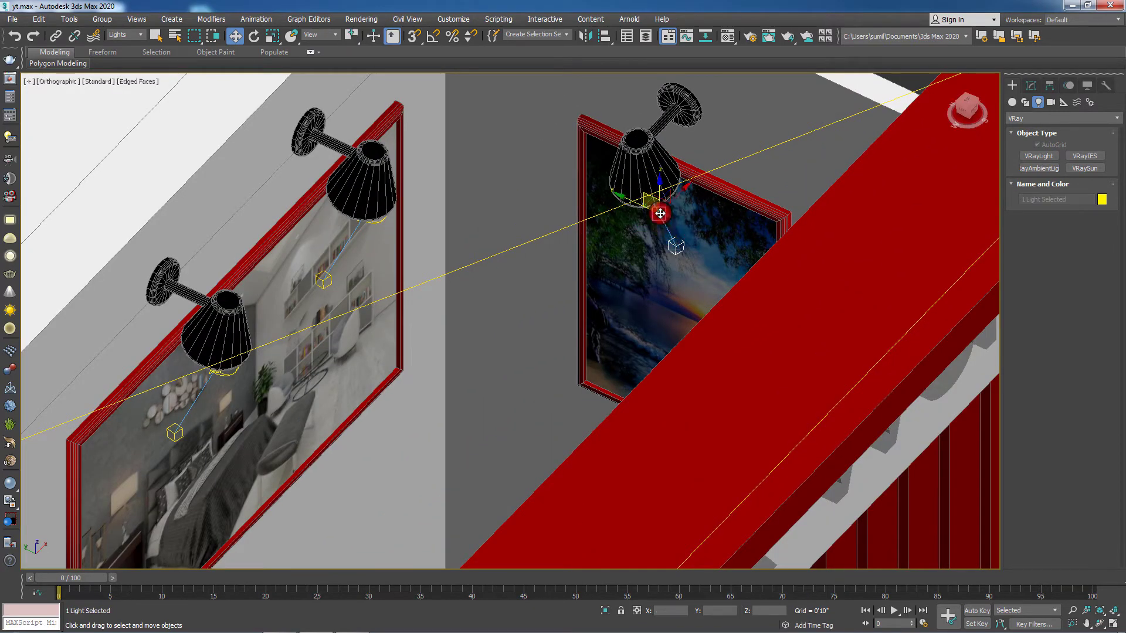
{"action": "scroll", "coordinate": [709, 225], "scroll_direction": "down", "scroll_amount": 10}
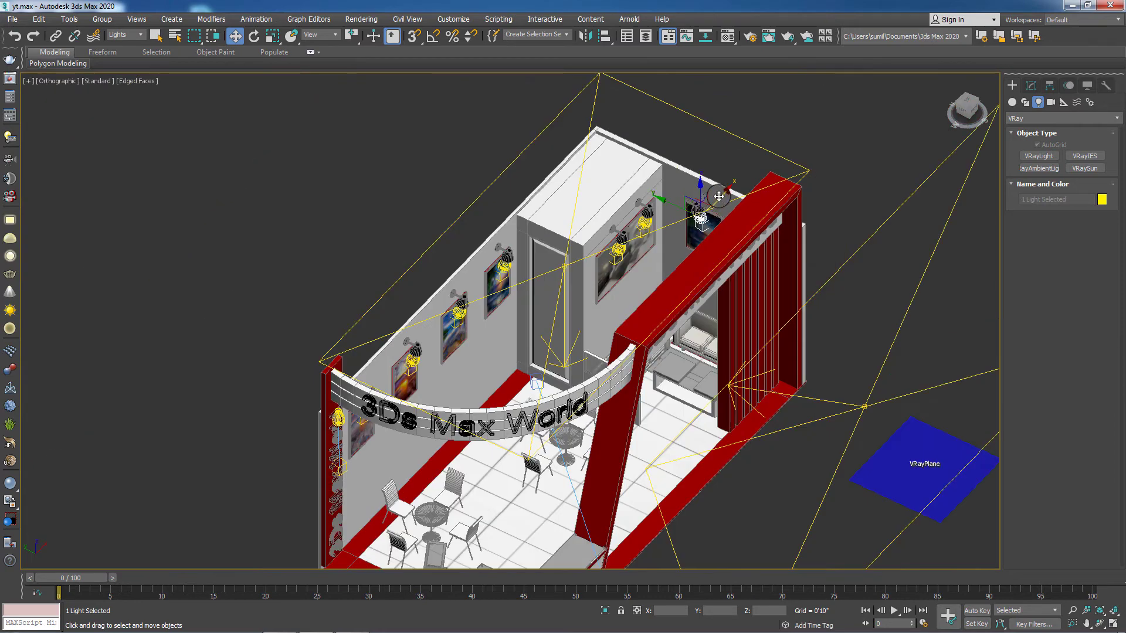
{"action": "left_click_drag", "start_coordinate": [718, 196], "coordinate": [530, 390], "text": "shift"}
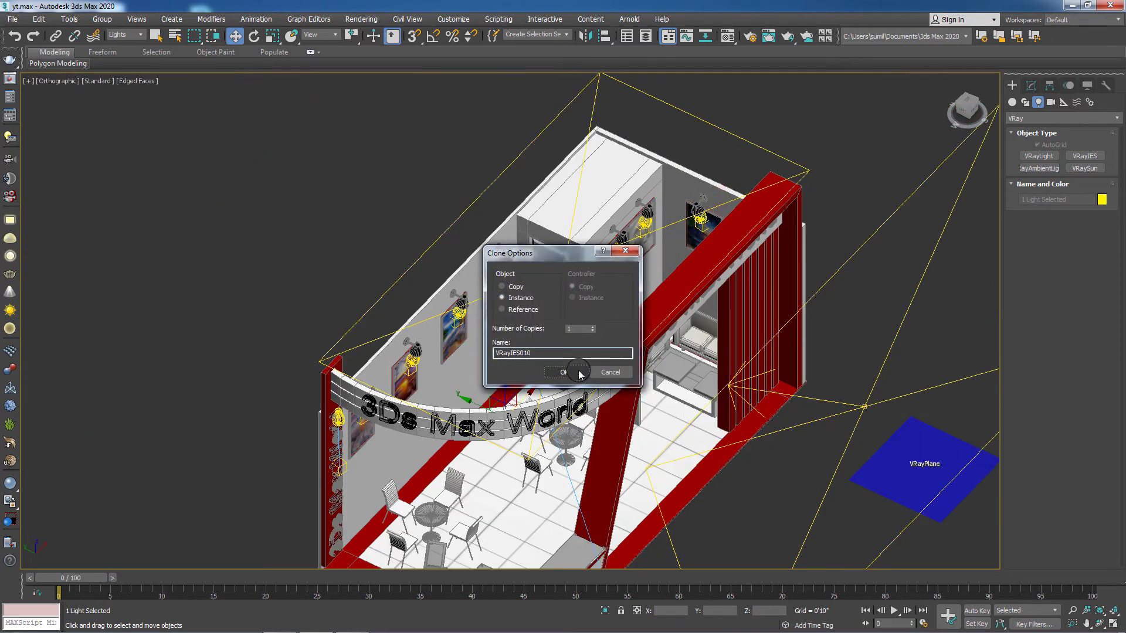
{"action": "left_click", "coordinate": [562, 372]}
{"action": "left_click_drag", "start_coordinate": [477, 405], "coordinate": [587, 466]}
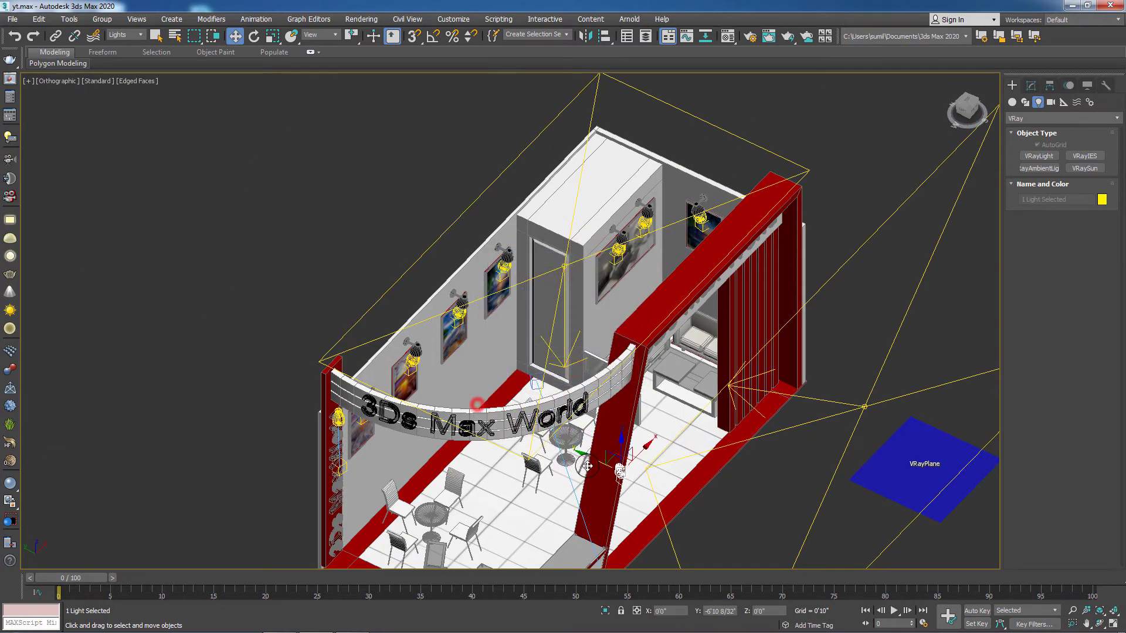
Step: Move the copied light with its target along X and down onto the slanted red column in the front view
{"action": "scroll", "coordinate": [606, 467], "scroll_direction": "up", "scroll_amount": 5}
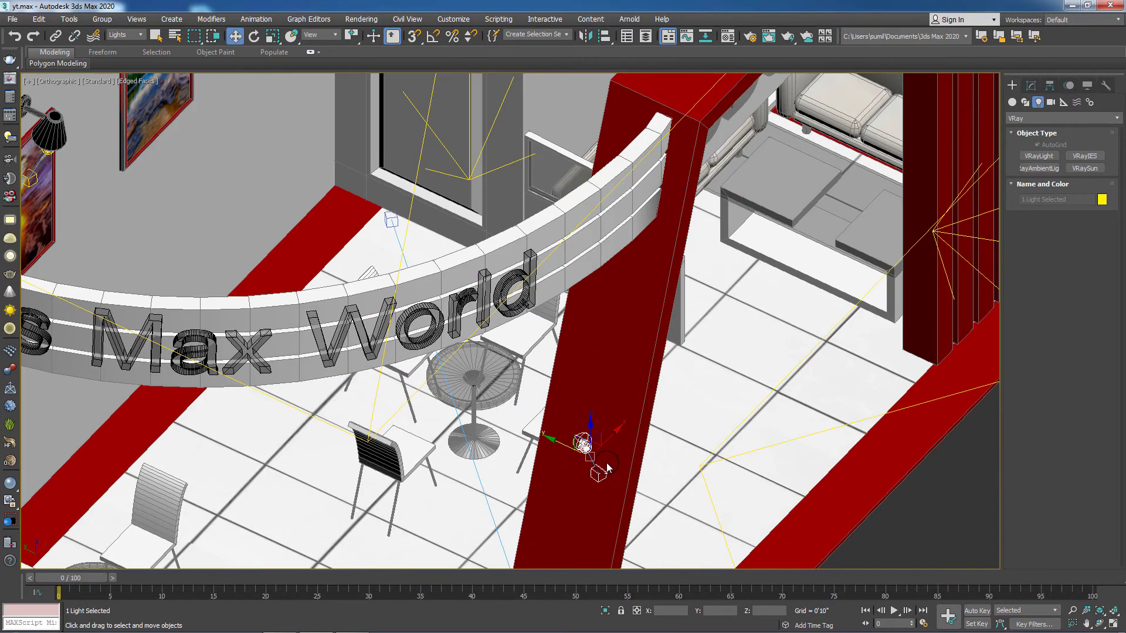
{"action": "middle_click_drag", "start_coordinate": [607, 467], "coordinate": [591, 460], "text": "alt"}
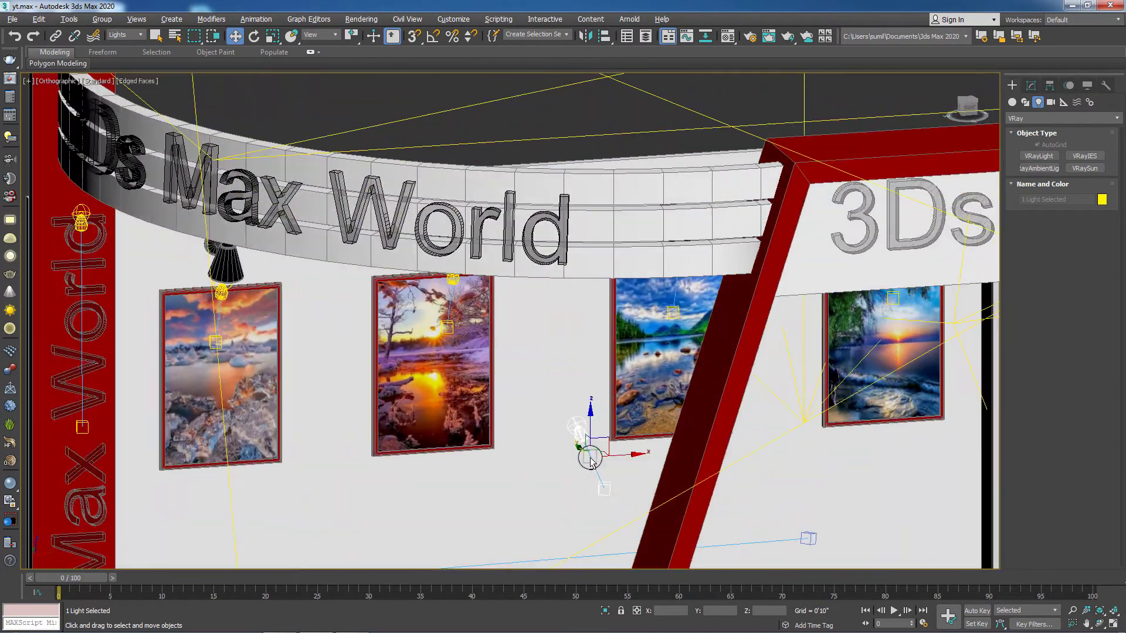
{"action": "key", "text": "f"}
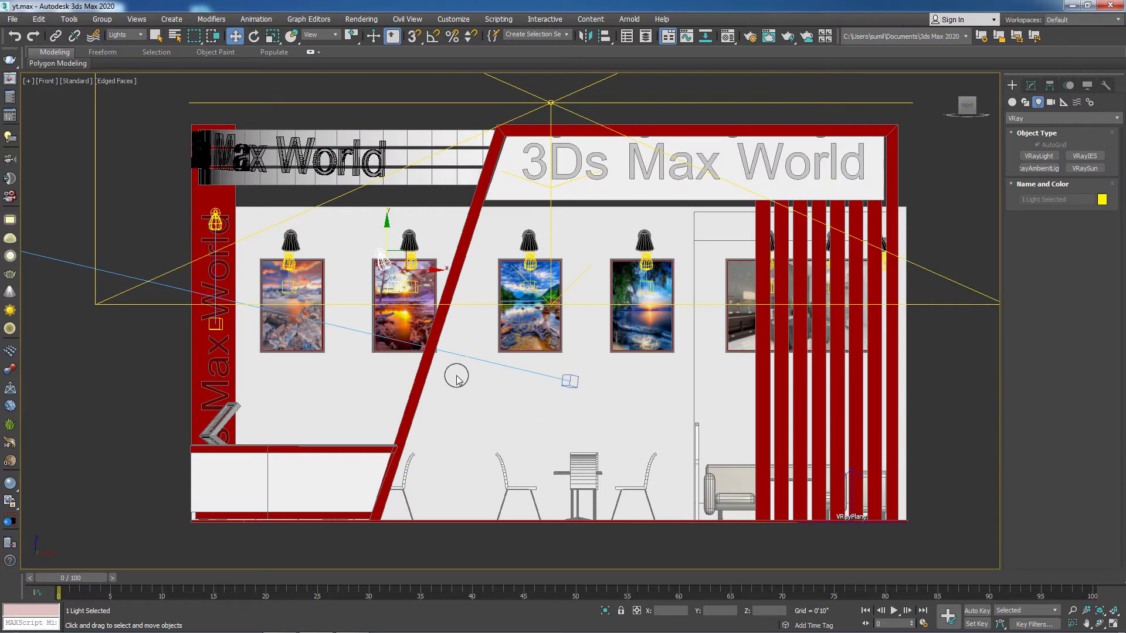
{"action": "left_click_drag", "start_coordinate": [420, 277], "coordinate": [462, 280]}
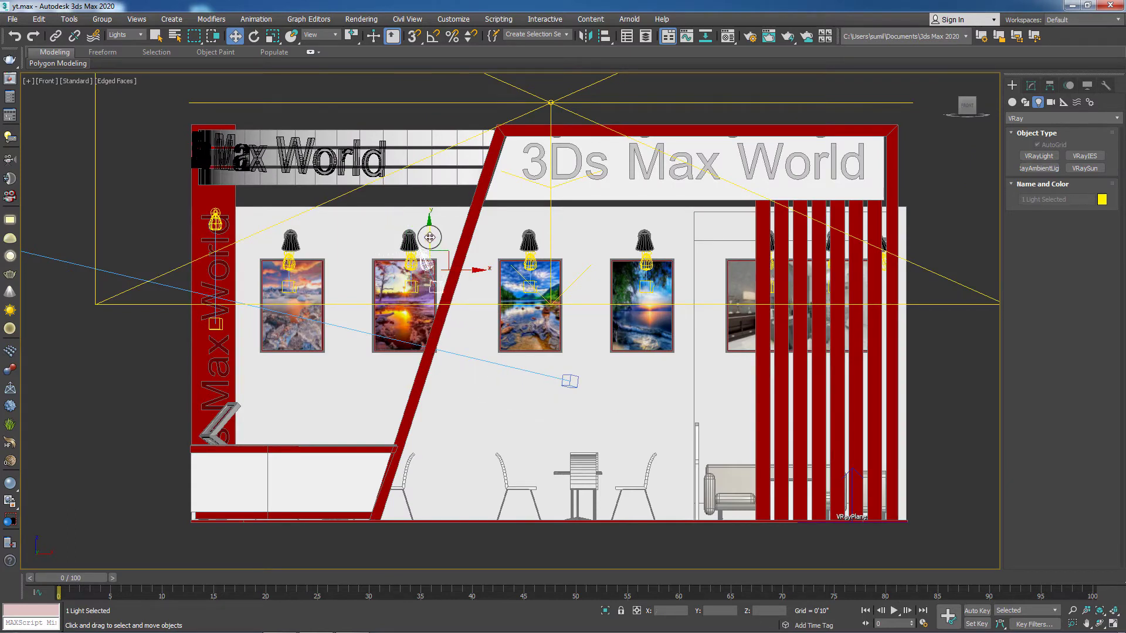
{"action": "left_click_drag", "start_coordinate": [430, 238], "coordinate": [431, 337]}
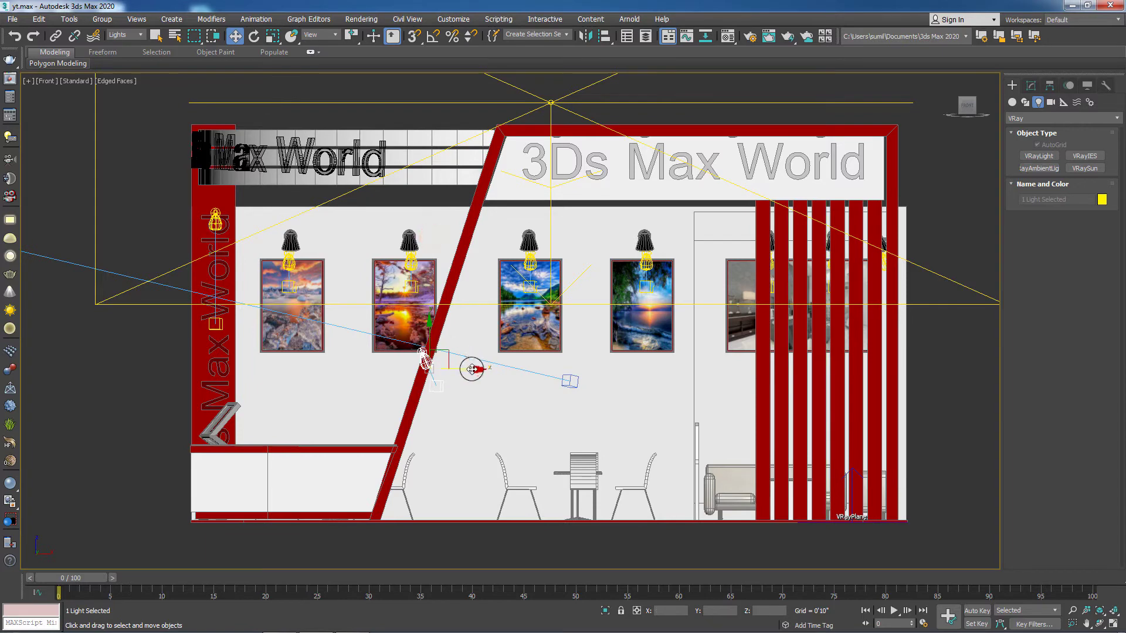
Step: Place the copied light's target on the slanted column, move the light source alone near the column's upper part, and clear the selection
{"action": "left_click_drag", "start_coordinate": [472, 369], "coordinate": [406, 251]}
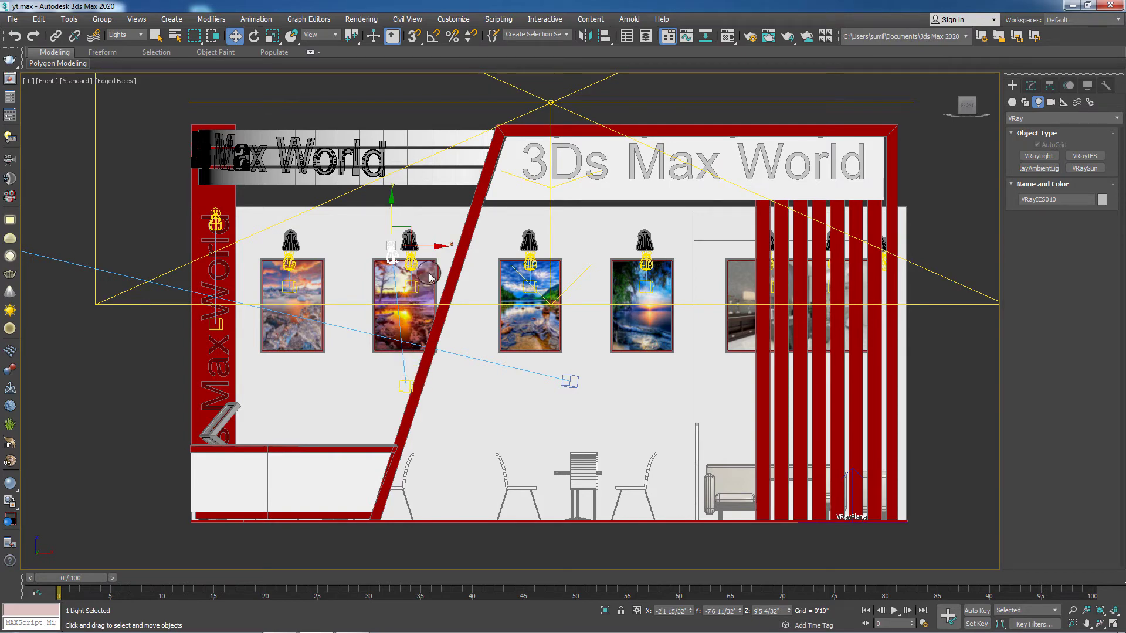
{"action": "left_click_drag", "start_coordinate": [434, 251], "coordinate": [471, 200]}
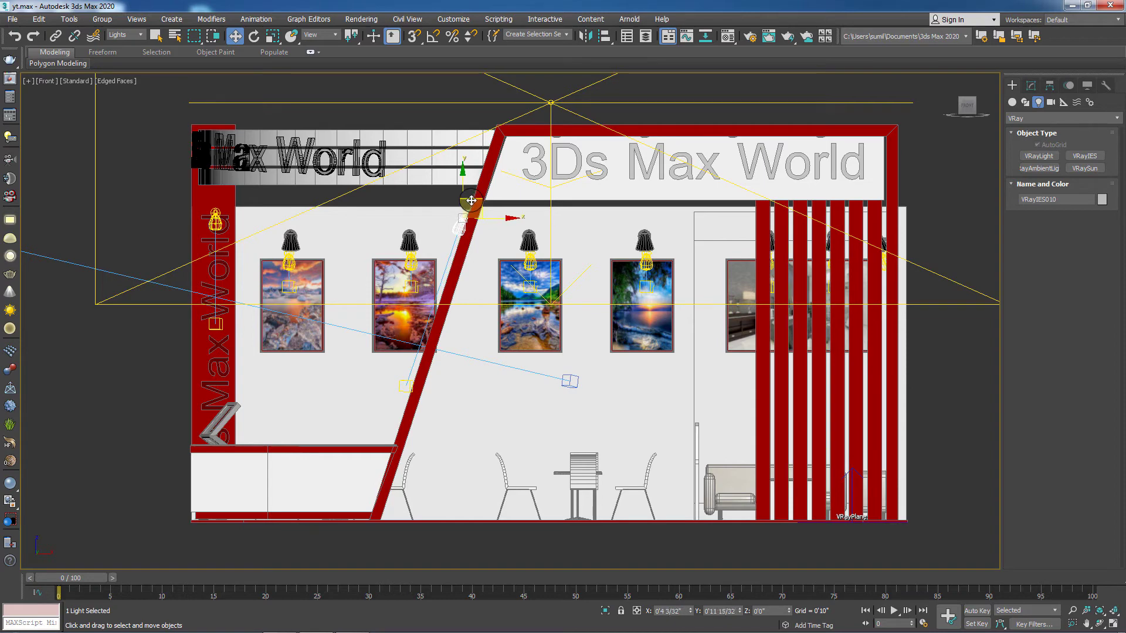
{"action": "left_click", "coordinate": [99, 445]}
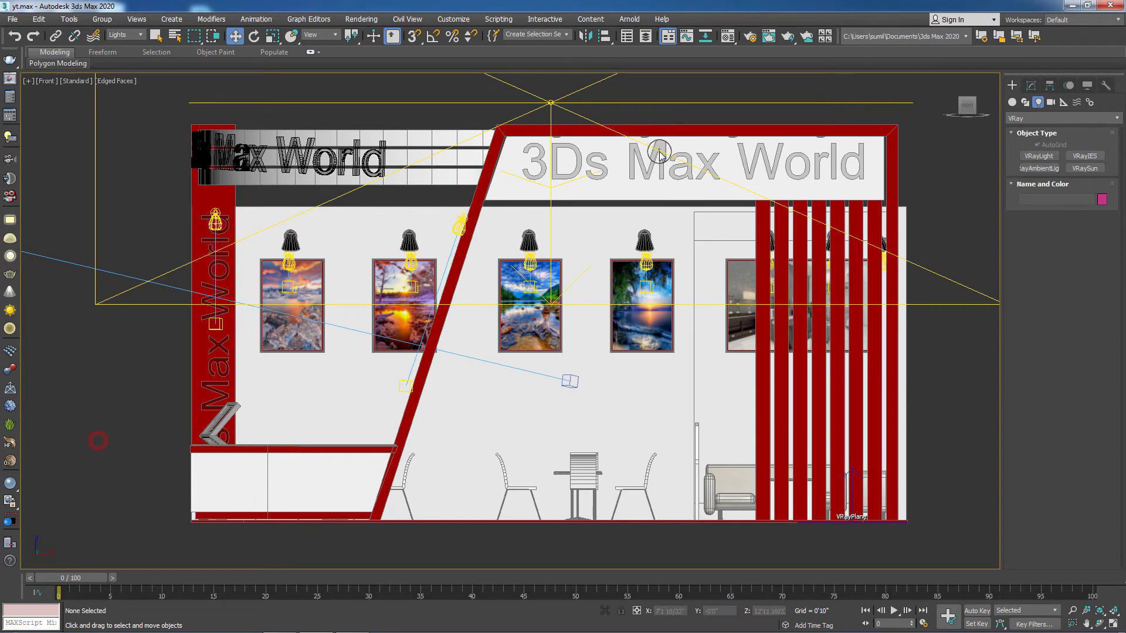
{"action": "left_click", "coordinate": [646, 271]}
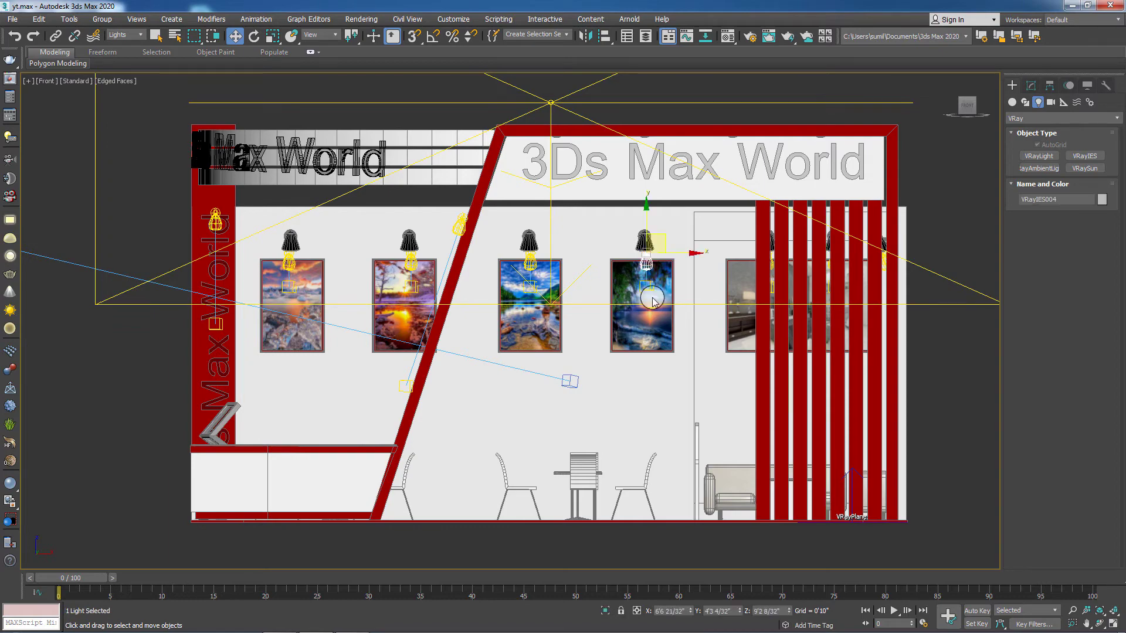
{"action": "middle_click_drag", "start_coordinate": [622, 317], "coordinate": [614, 248], "text": "alt"}
{"action": "mouse_move", "coordinate": [616, 248]}
{"action": "left_mouse_down", "text": "shift"}
{"action": "mouse_move", "coordinate": [755, 252]}
{"action": "mouse_move", "coordinate": [832, 313]}
{"action": "mouse_move", "coordinate": [889, 324]}
{"action": "mouse_move", "coordinate": [925, 286]}
{"action": "left_mouse_up", "text": "shift"}
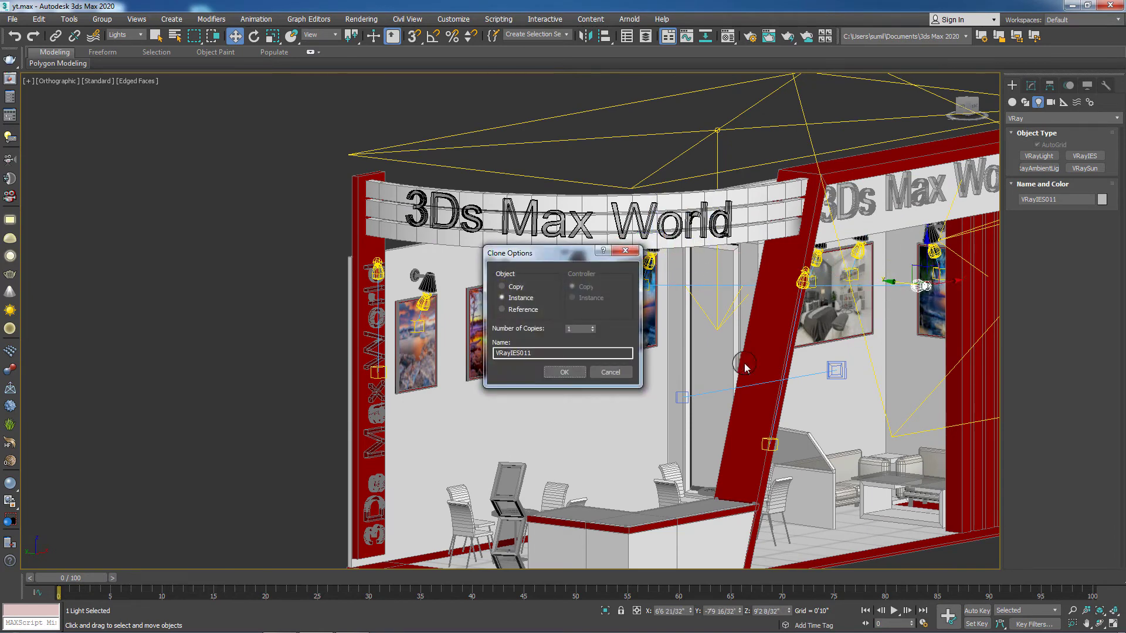
{"action": "left_click", "coordinate": [610, 372]}
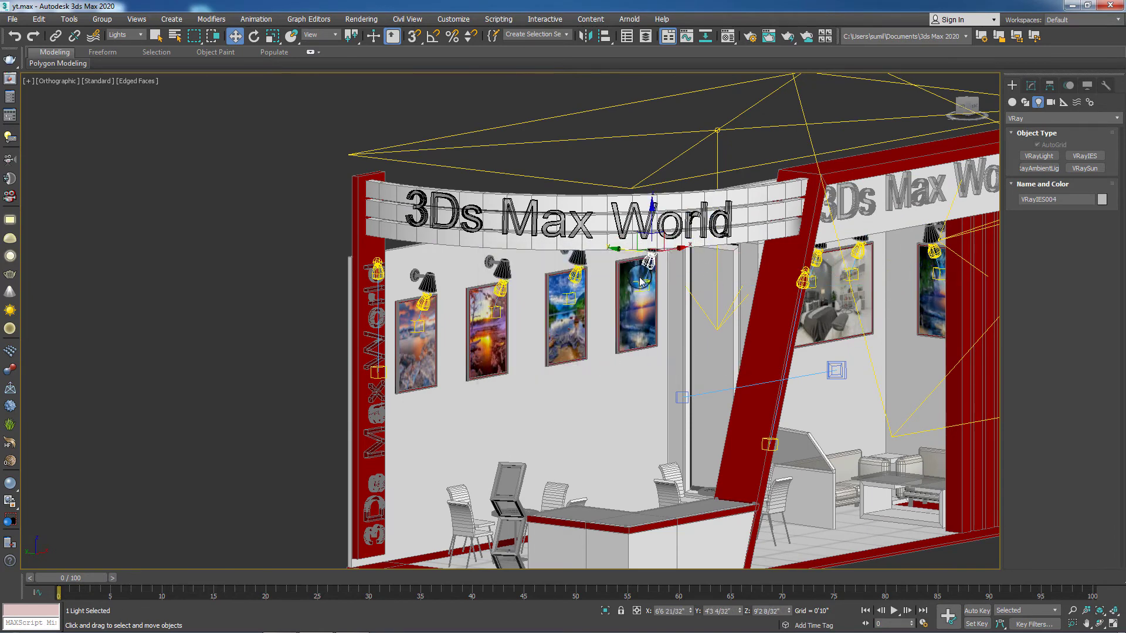
{"action": "left_click", "coordinate": [212, 339]}
Step: Instance the fourth picture's VRayIES light together with its target once along Y toward the stall's front
{"action": "scroll", "coordinate": [617, 319], "scroll_direction": "up", "scroll_amount": 5}
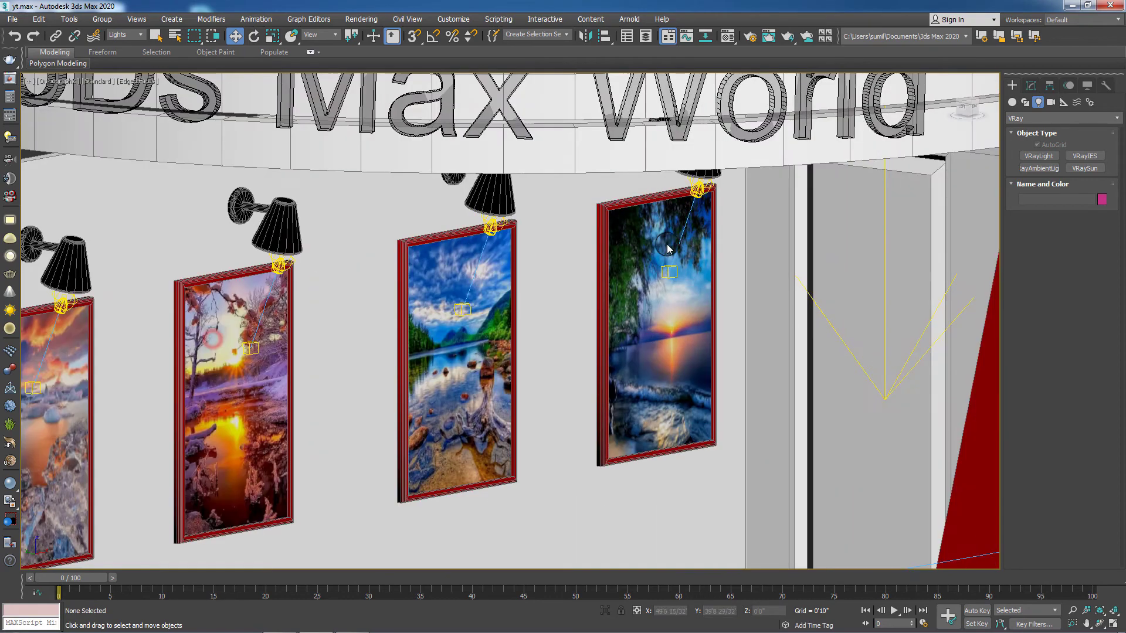
{"action": "left_click", "coordinate": [688, 218]}
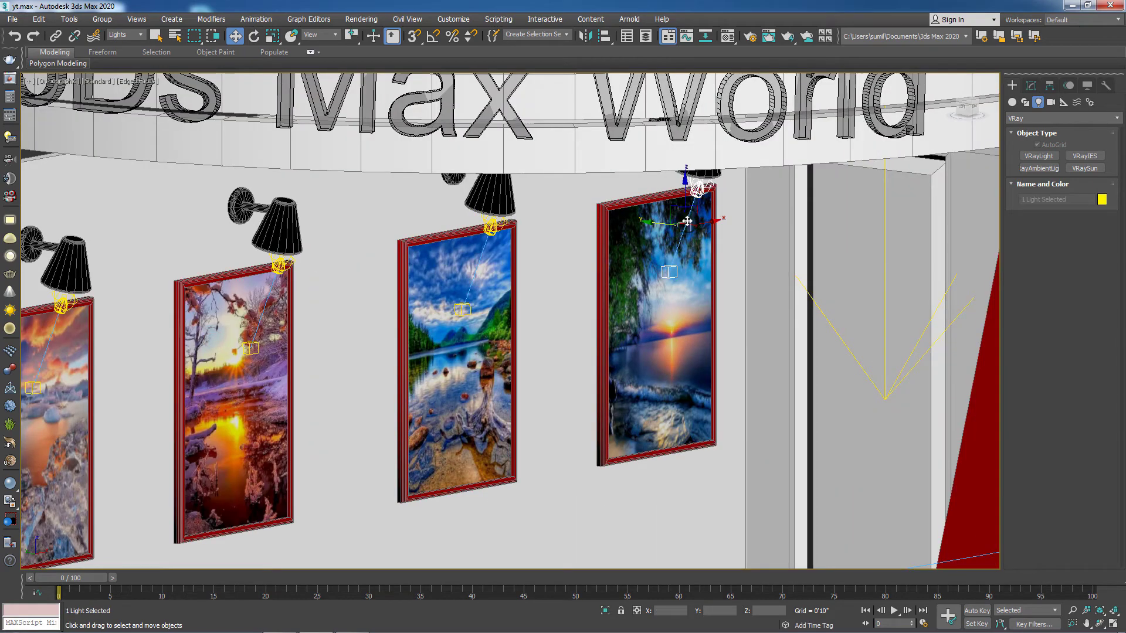
{"action": "scroll", "coordinate": [685, 269], "scroll_direction": "down", "scroll_amount": 5}
{"action": "left_click_drag", "start_coordinate": [684, 268], "coordinate": [893, 344]}
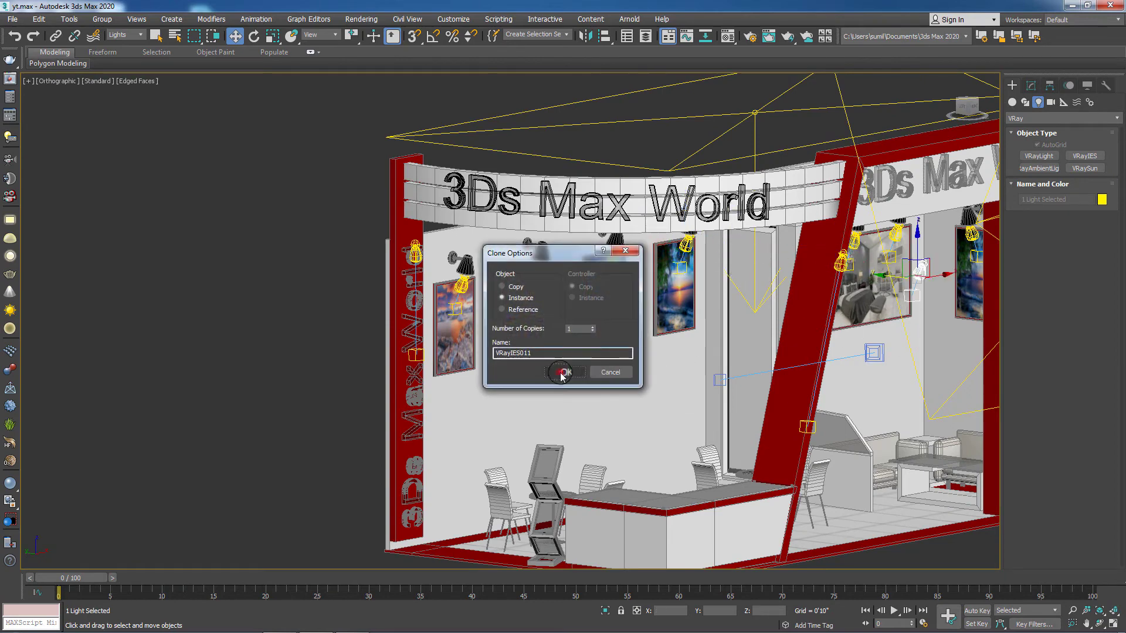
{"action": "left_click", "coordinate": [560, 371]}
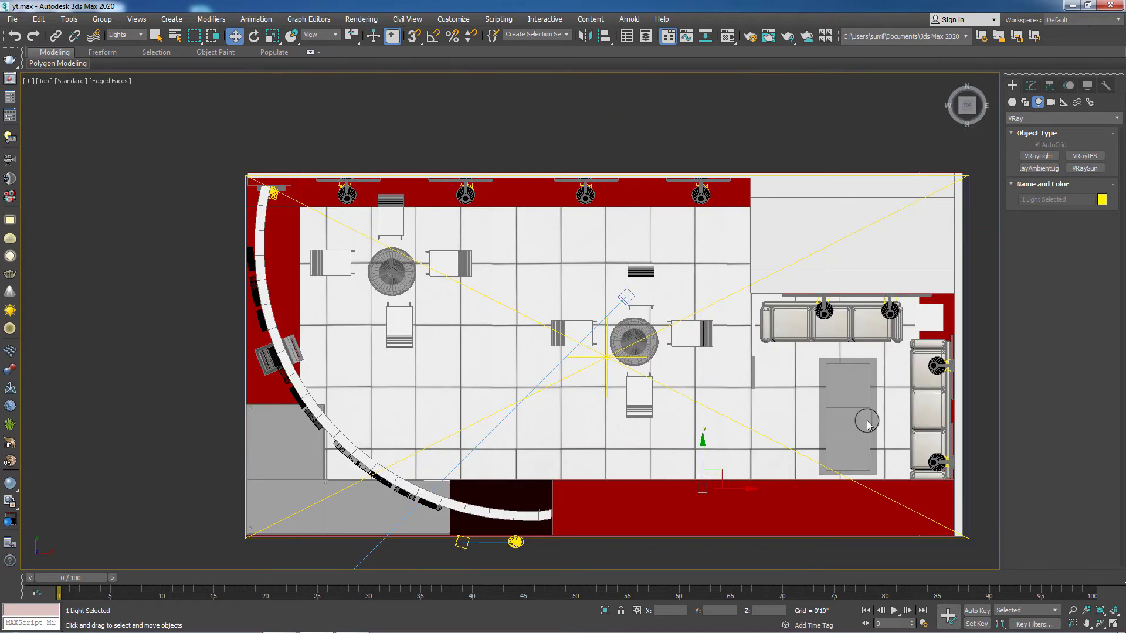
Step: Move the new light with its target along Y toward the front header in the wireframe top view, and restore the shaded display
{"action": "key", "text": "t"}
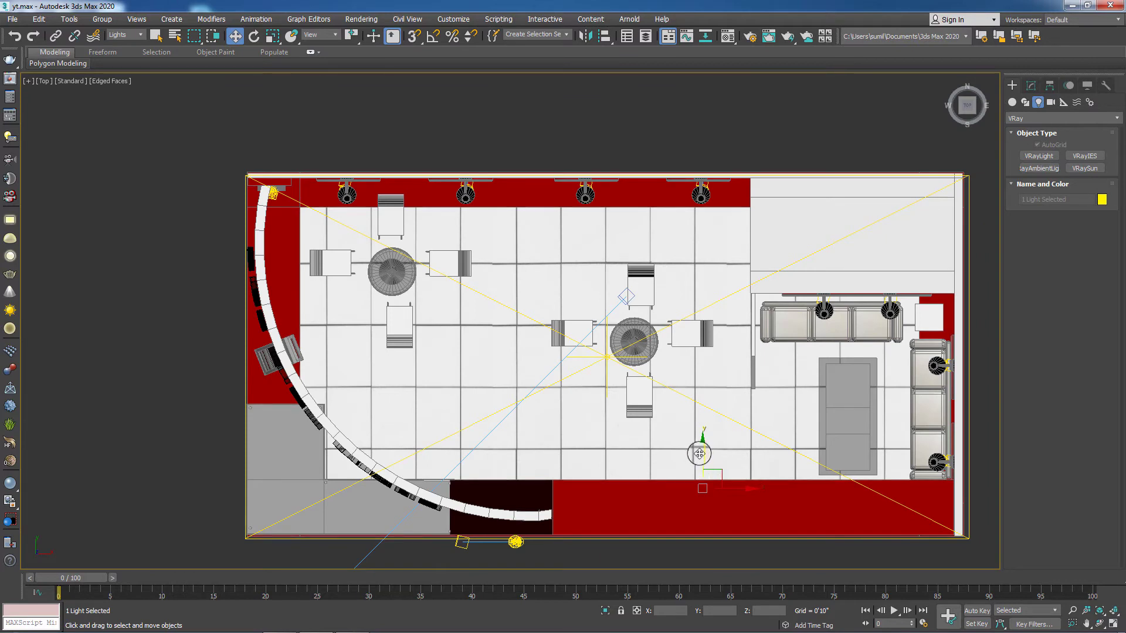
{"action": "key", "text": "F3"}
{"action": "left_click_drag", "start_coordinate": [704, 458], "coordinate": [698, 489]}
{"action": "middle_click_drag", "start_coordinate": [712, 554], "coordinate": [758, 438], "text": "alt"}
{"action": "key", "text": "F3"}
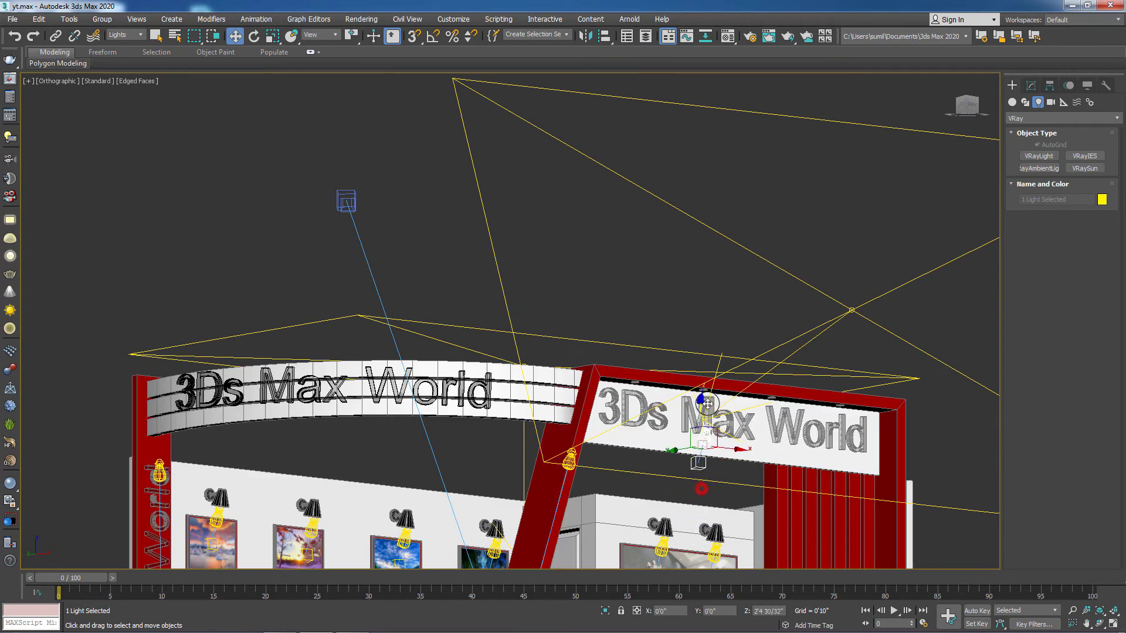
Step: Move the header's VRayIES light together with its target along X to the "3Ds" part of the front header lettering
{"action": "scroll", "coordinate": [706, 419], "scroll_direction": "up", "scroll_amount": 5}
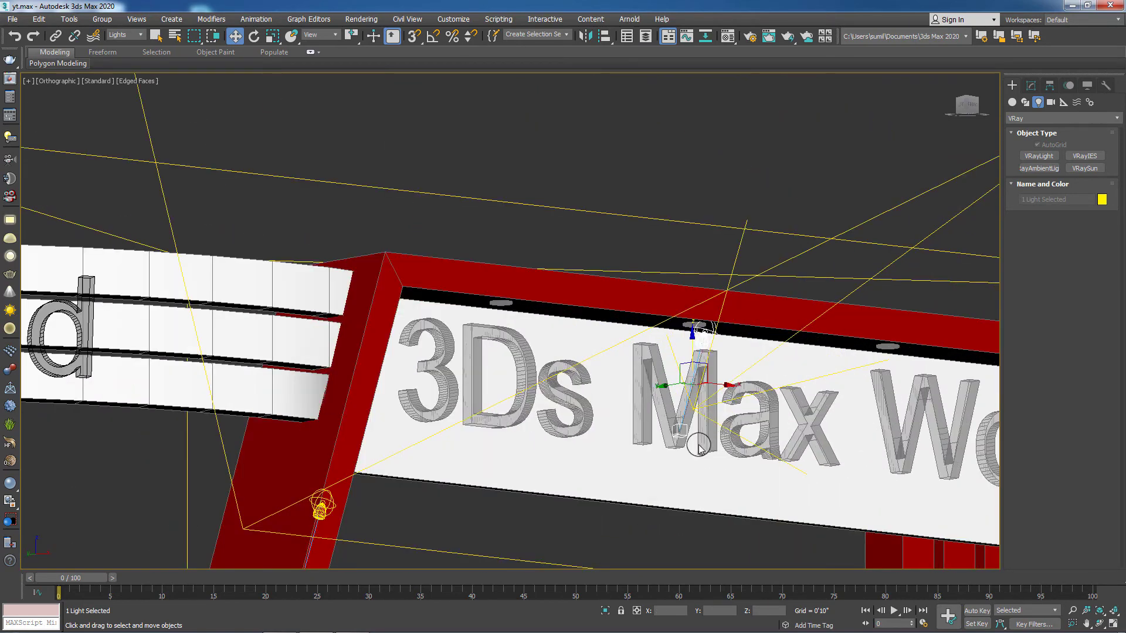
{"action": "middle_click_drag", "start_coordinate": [698, 447], "coordinate": [738, 450], "text": "alt"}
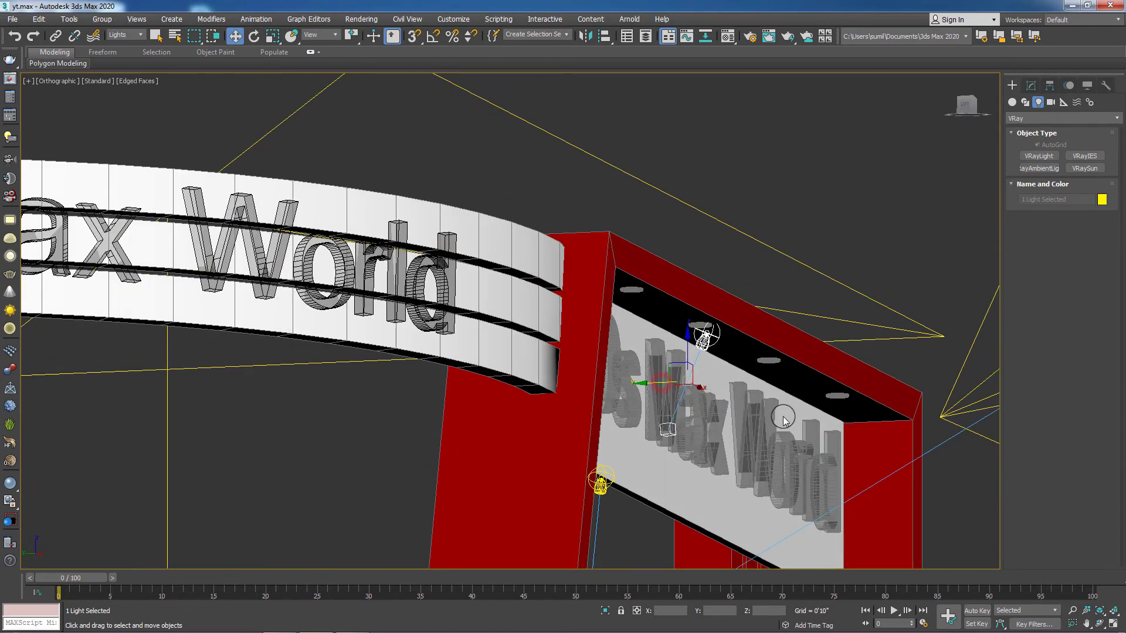
{"action": "middle_click_drag", "start_coordinate": [784, 417], "coordinate": [703, 432], "text": "alt"}
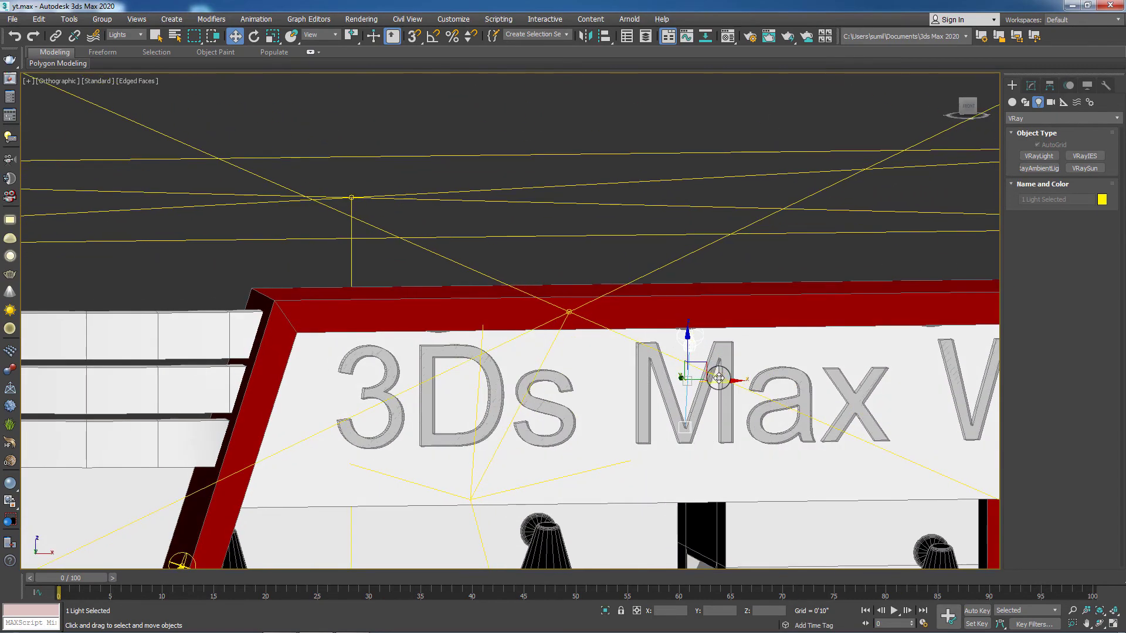
{"action": "mouse_move", "coordinate": [719, 378]}
{"action": "left_mouse_down"}
{"action": "mouse_move", "coordinate": [782, 384]}
{"action": "mouse_move", "coordinate": [475, 373]}
{"action": "left_mouse_up"}
{"action": "left_click", "coordinate": [571, 376]}
Step: Clone the header light with its target twice along X across the "Max World" lettering, and clear the selection
{"action": "mouse_move", "coordinate": [807, 442]}
{"action": "middle_mouse_down"}
{"action": "mouse_move", "coordinate": [630, 435]}
{"action": "mouse_move", "coordinate": [460, 394]}
{"action": "middle_mouse_up"}
{"action": "mouse_move", "coordinate": [199, 350]}
{"action": "left_mouse_down", "text": "shift"}
{"action": "mouse_move", "coordinate": [948, 390]}
{"action": "mouse_move", "coordinate": [874, 391]}
{"action": "mouse_move", "coordinate": [891, 391]}
{"action": "left_mouse_up", "text": "shift"}
{"action": "left_click", "coordinate": [576, 369]}
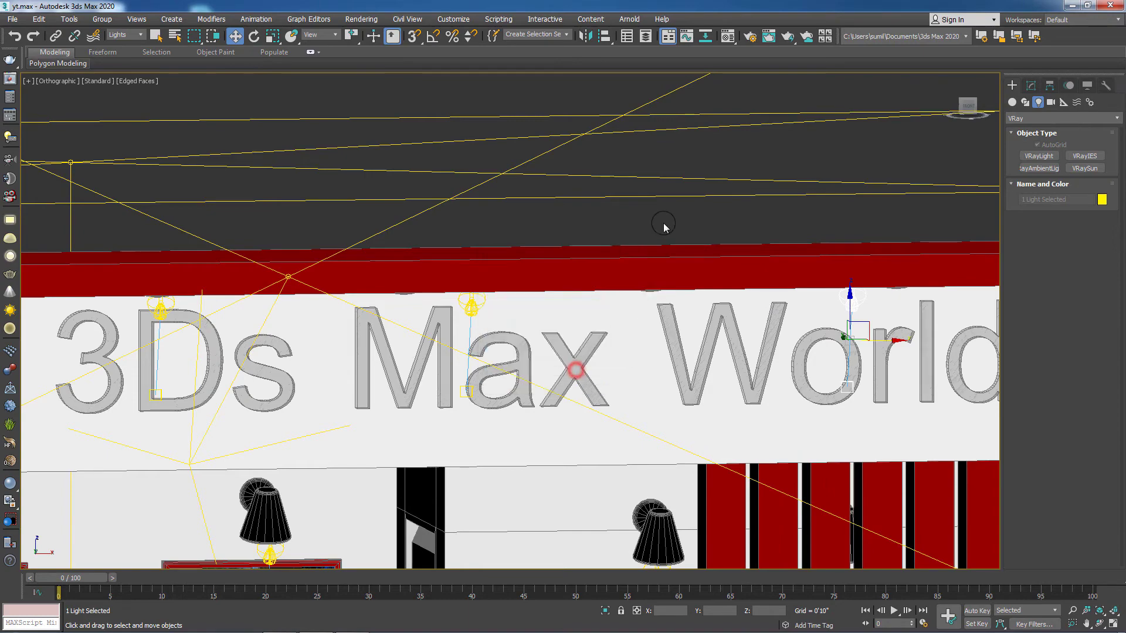
{"action": "left_click", "coordinate": [664, 227]}
Step: Show the finished stall lighting through the VRayCam001 camera and shift its framing slightly
{"action": "scroll", "coordinate": [664, 227], "scroll_direction": "down", "scroll_amount": 8}
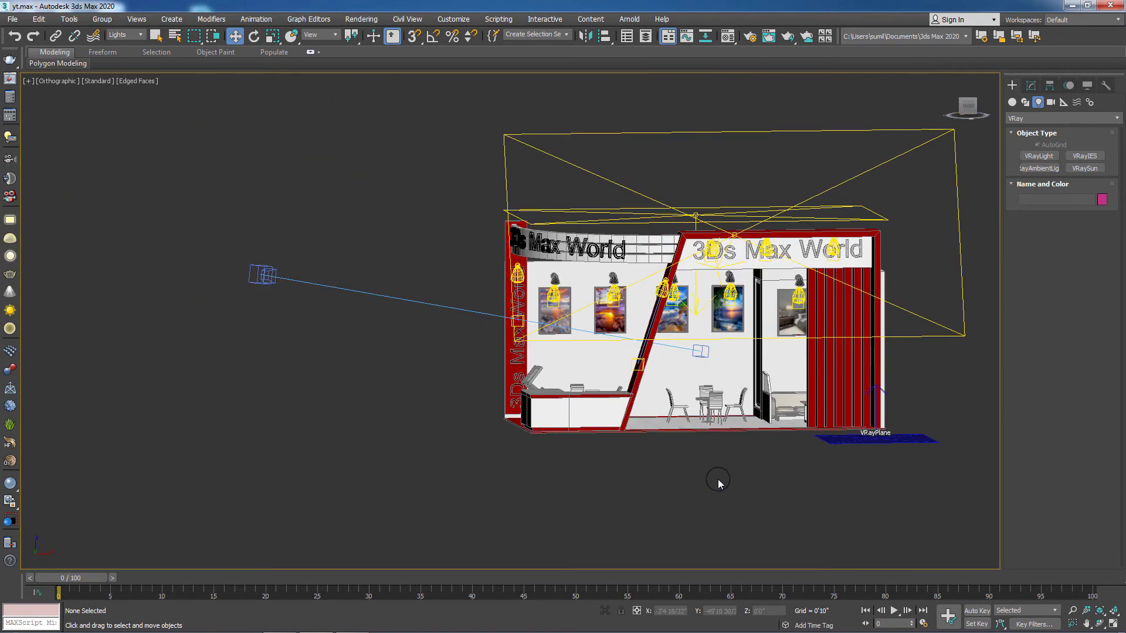
{"action": "middle_click_drag", "start_coordinate": [717, 480], "coordinate": [699, 455], "text": "alt"}
{"action": "scroll", "coordinate": [630, 432], "scroll_direction": "up", "scroll_amount": 3}
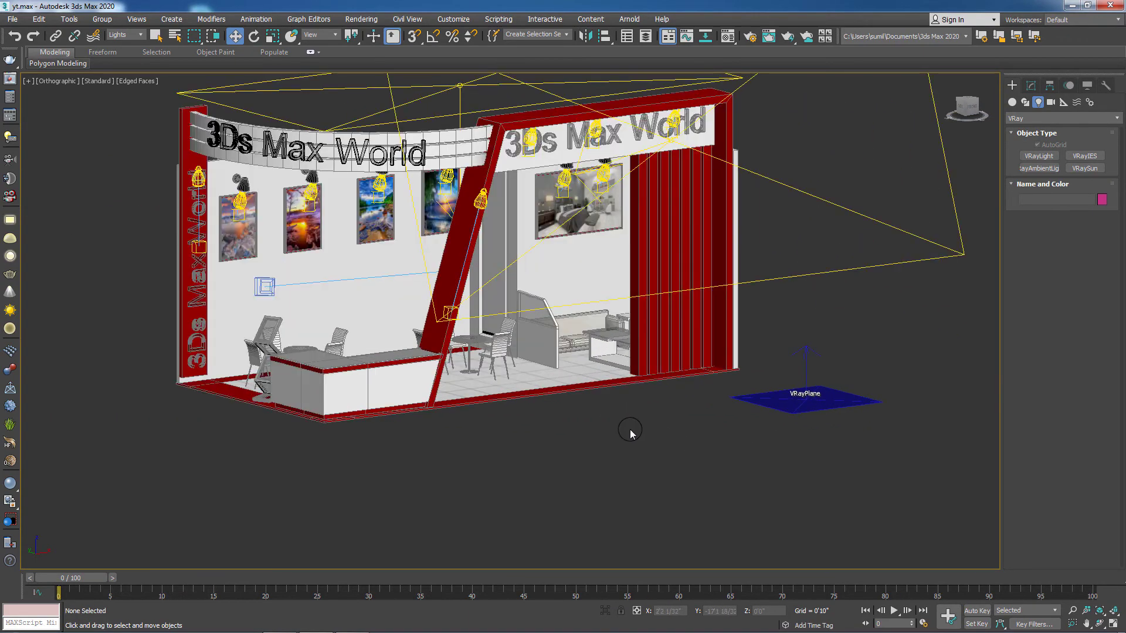
{"action": "middle_click_drag", "start_coordinate": [630, 432], "coordinate": [687, 489]}
{"action": "scroll", "coordinate": [793, 515], "scroll_direction": "up", "scroll_amount": 2}
{"action": "scroll", "coordinate": [802, 514], "scroll_direction": "down", "scroll_amount": 3}
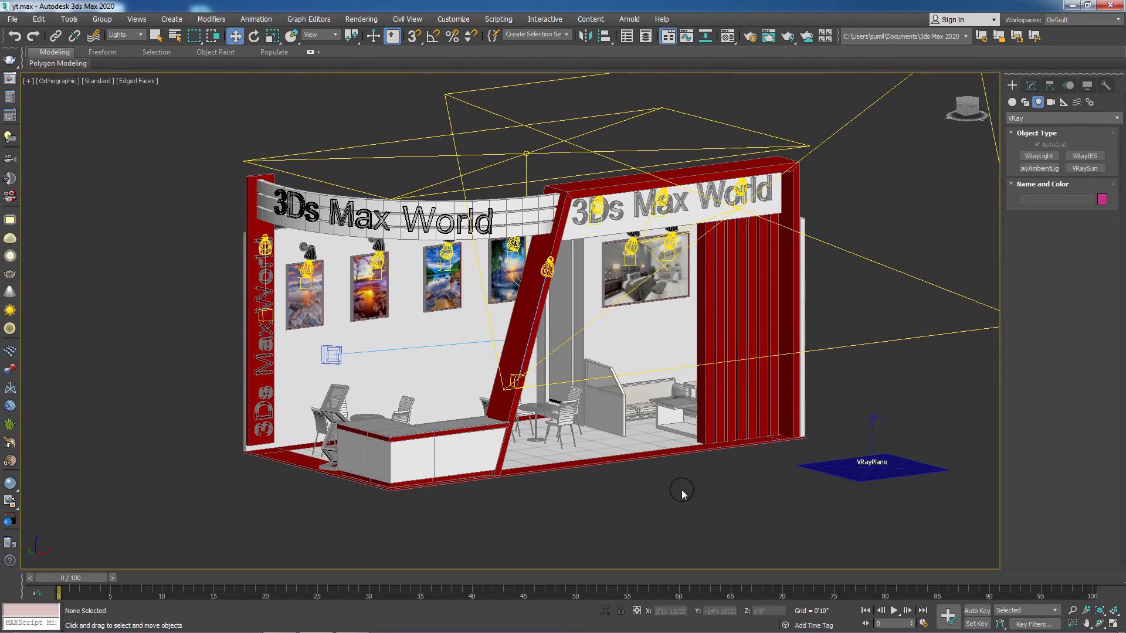
{"action": "key", "text": "c"}
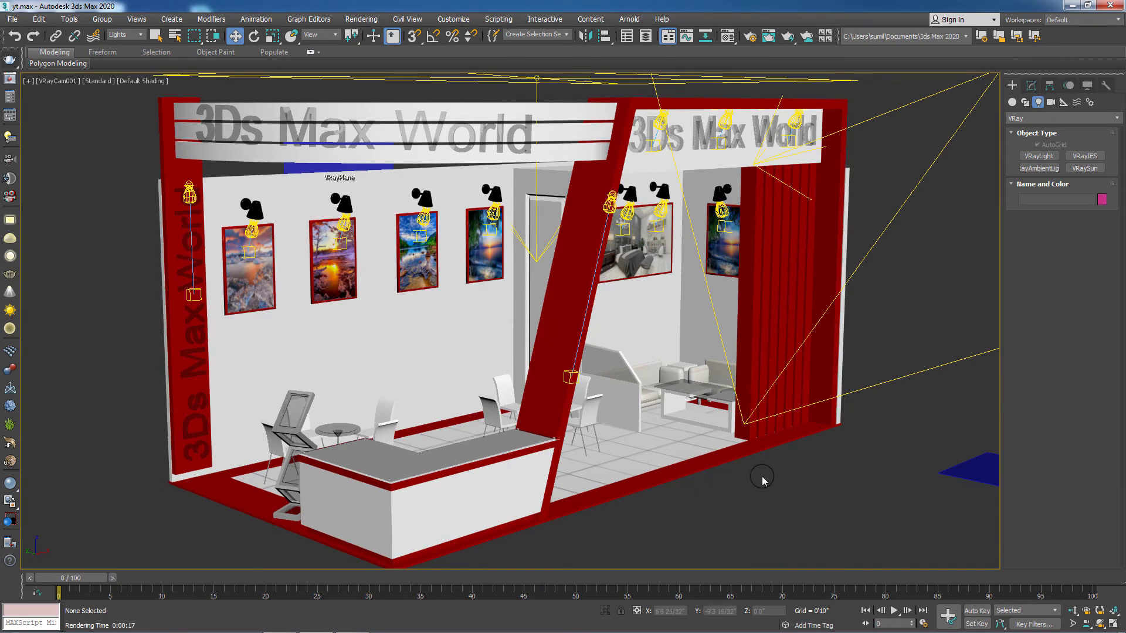
{"action": "middle_click_drag", "start_coordinate": [762, 479], "coordinate": [767, 487]}
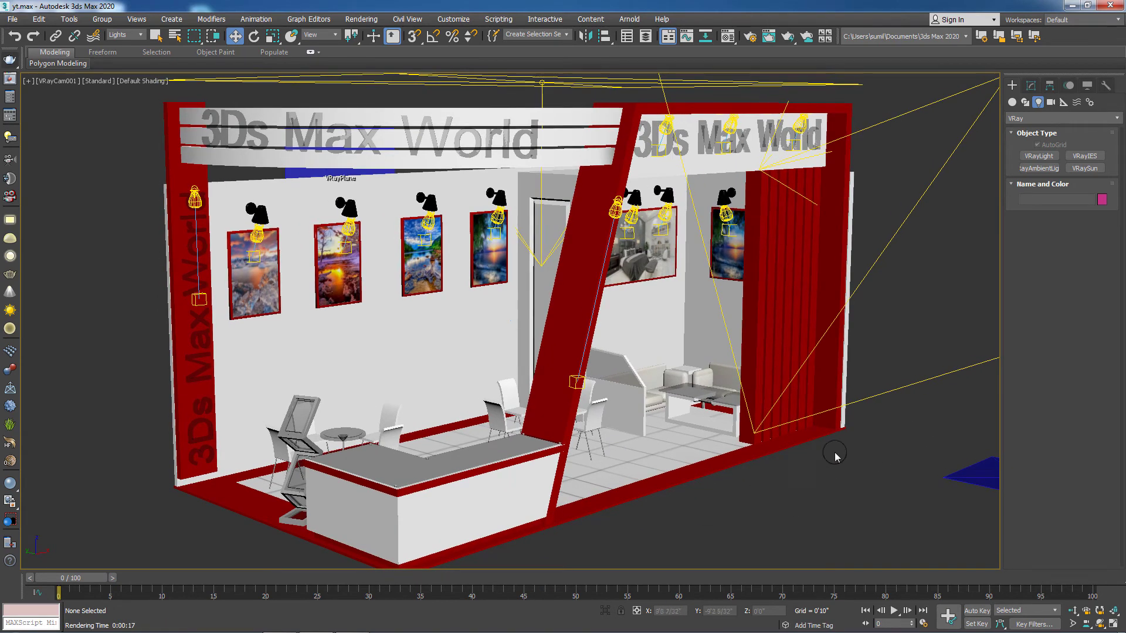
Step: Examine the render setup's output size, frame buffer, bucket image sampler, irradiance map and light cache settings
{"action": "key", "text": "F10"}
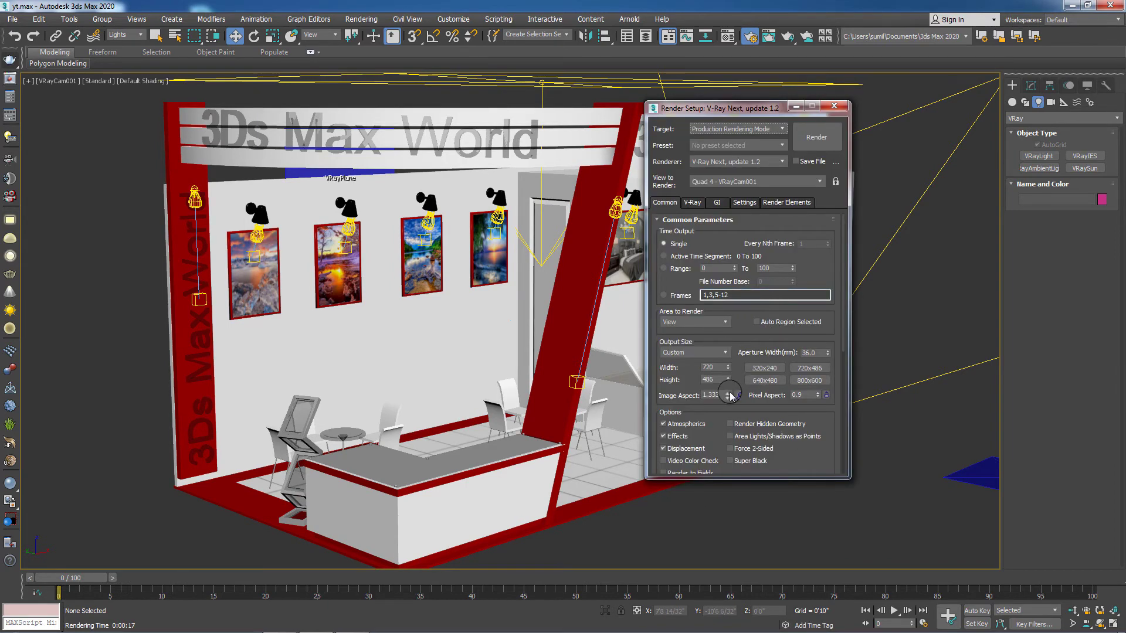
{"action": "left_click", "coordinate": [813, 381]}
{"action": "left_click", "coordinate": [697, 203]}
{"action": "left_click", "coordinate": [704, 247]}
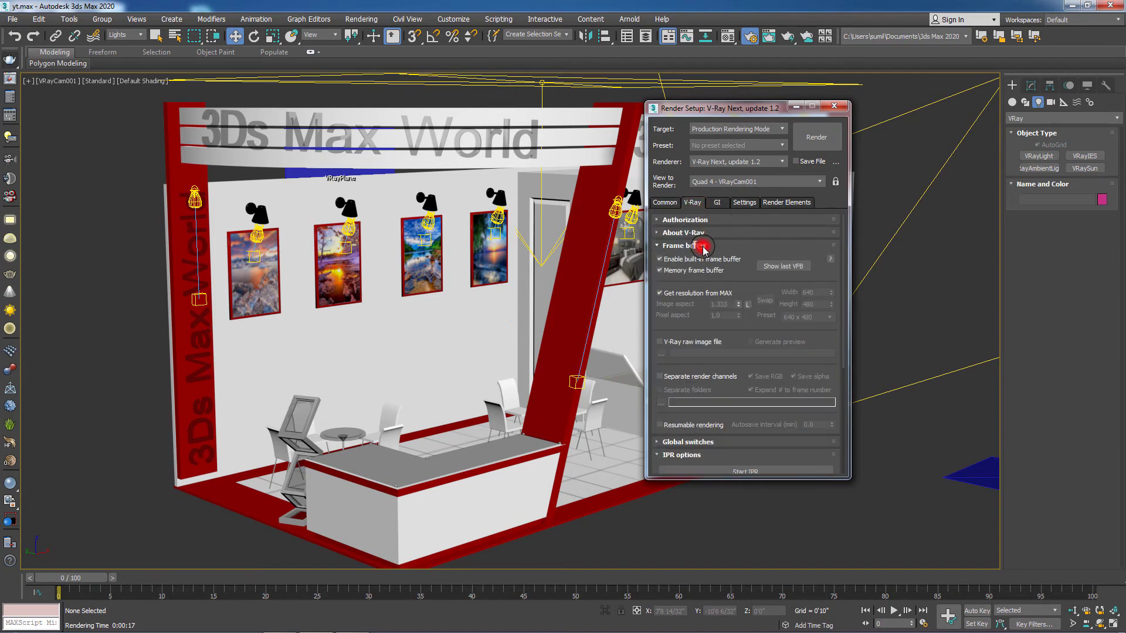
{"action": "left_click", "coordinate": [704, 249]}
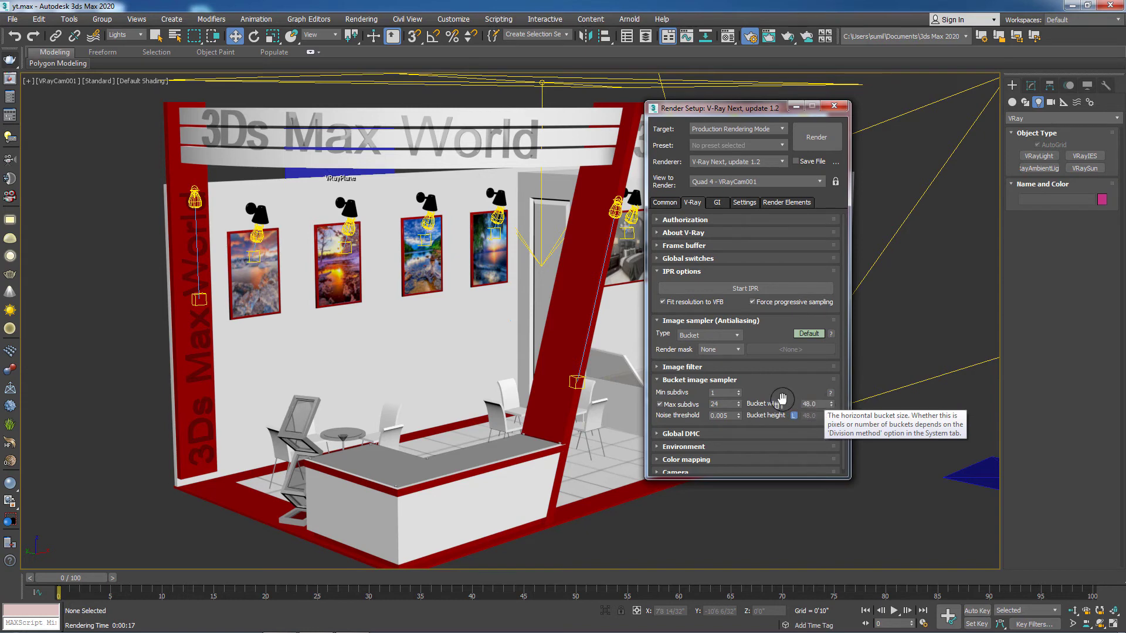
{"action": "left_click", "coordinate": [717, 203]}
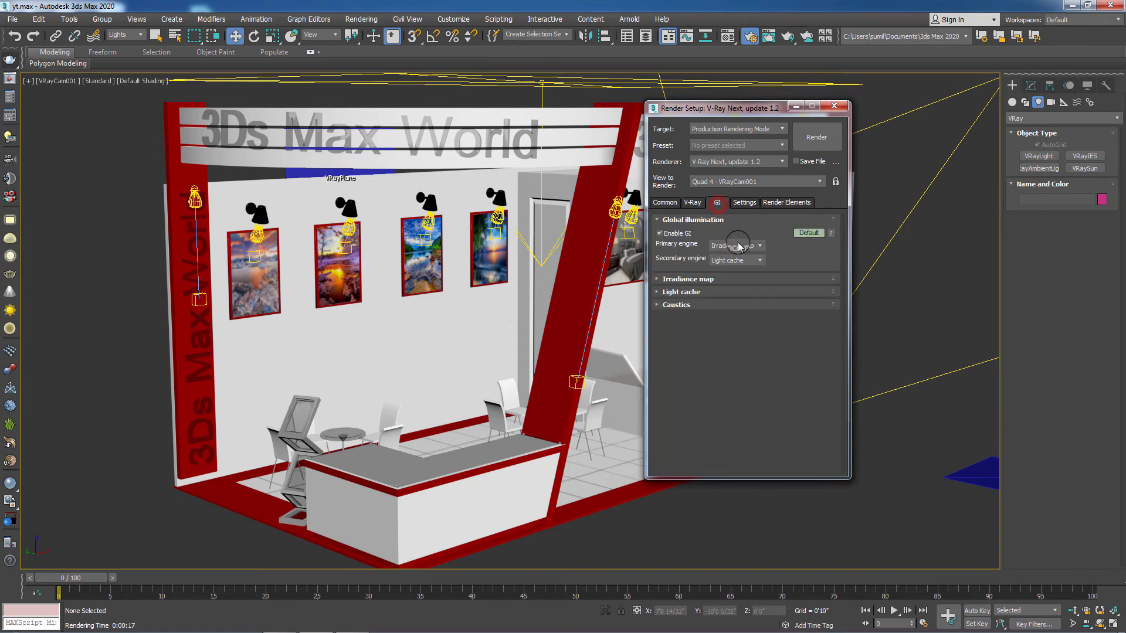
{"action": "left_click", "coordinate": [721, 280]}
{"action": "left_click", "coordinate": [720, 295]}
{"action": "left_click", "coordinate": [717, 415]}
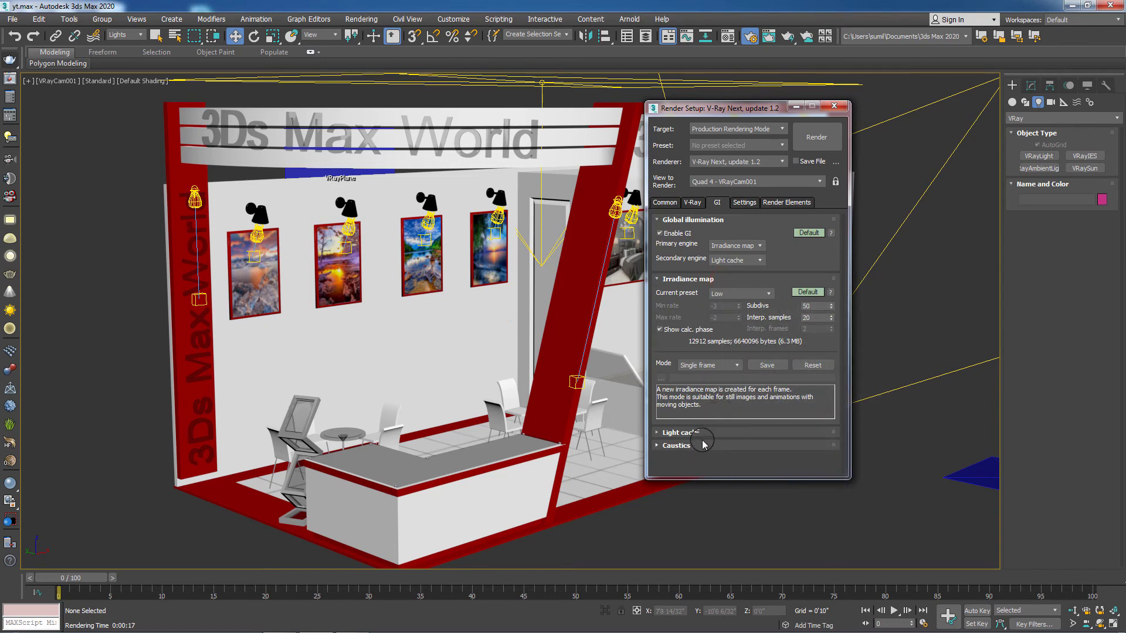
{"action": "left_click", "coordinate": [700, 432]}
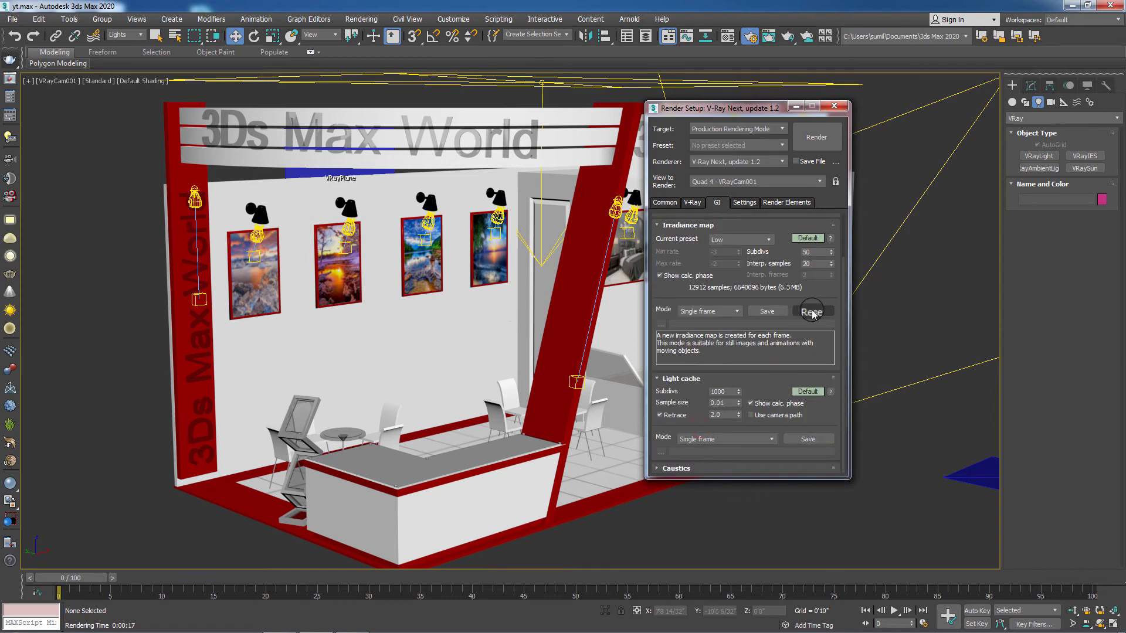
Step: Render the VRayCam001 view with V-Ray, then enlarge and reposition the frame buffer window
{"action": "left_click", "coordinate": [828, 131]}
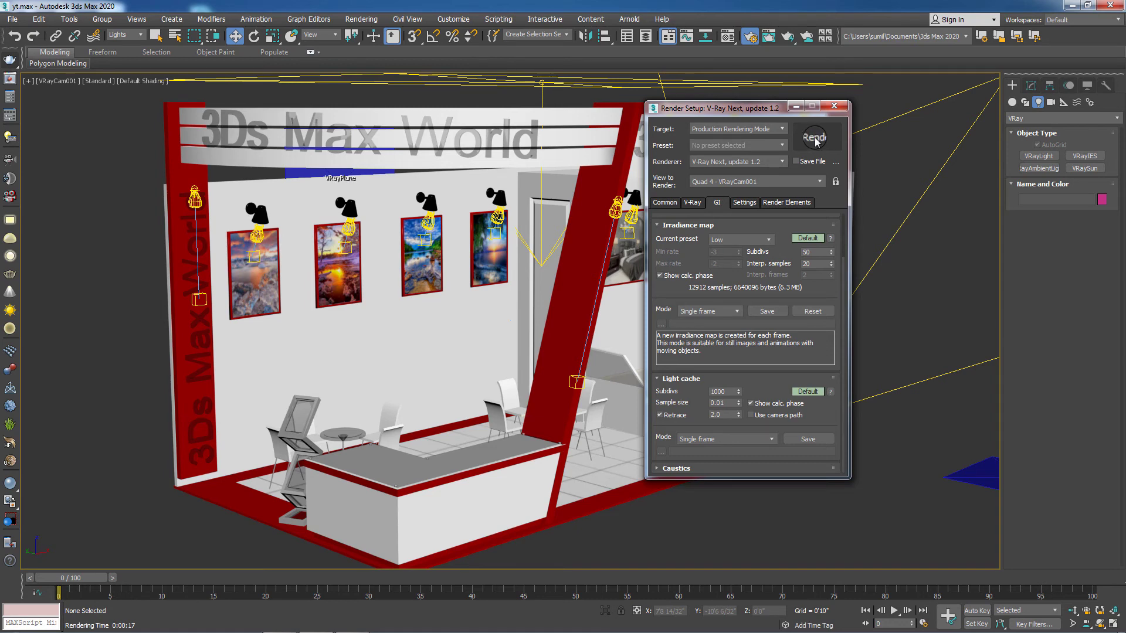
{"action": "left_click", "coordinate": [815, 138]}
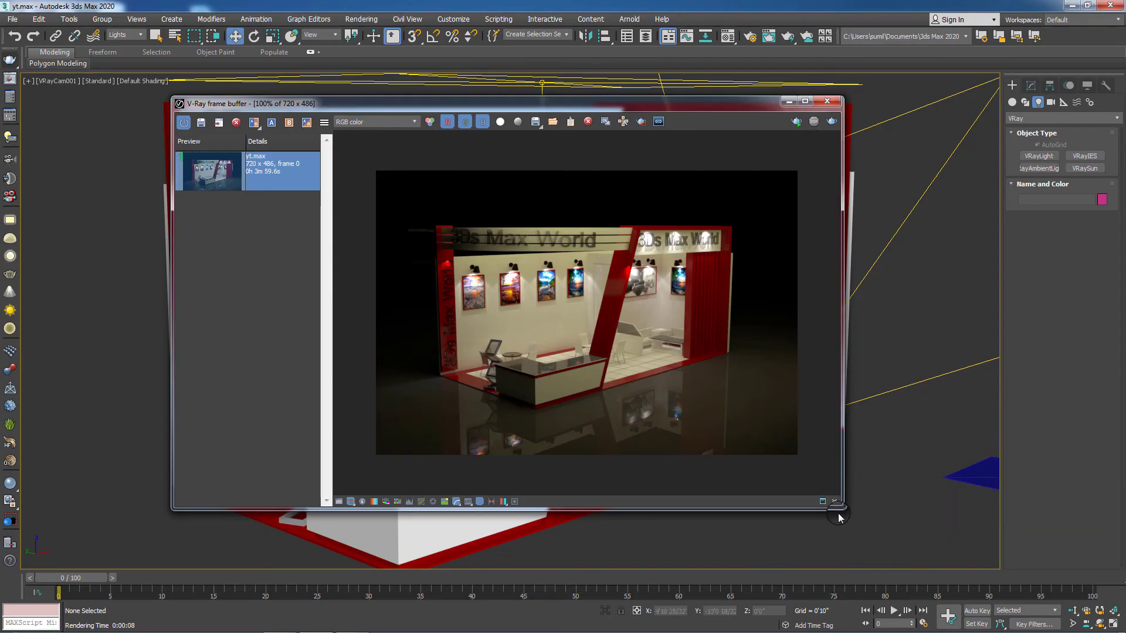
{"action": "left_click_drag", "start_coordinate": [839, 509], "coordinate": [964, 572]}
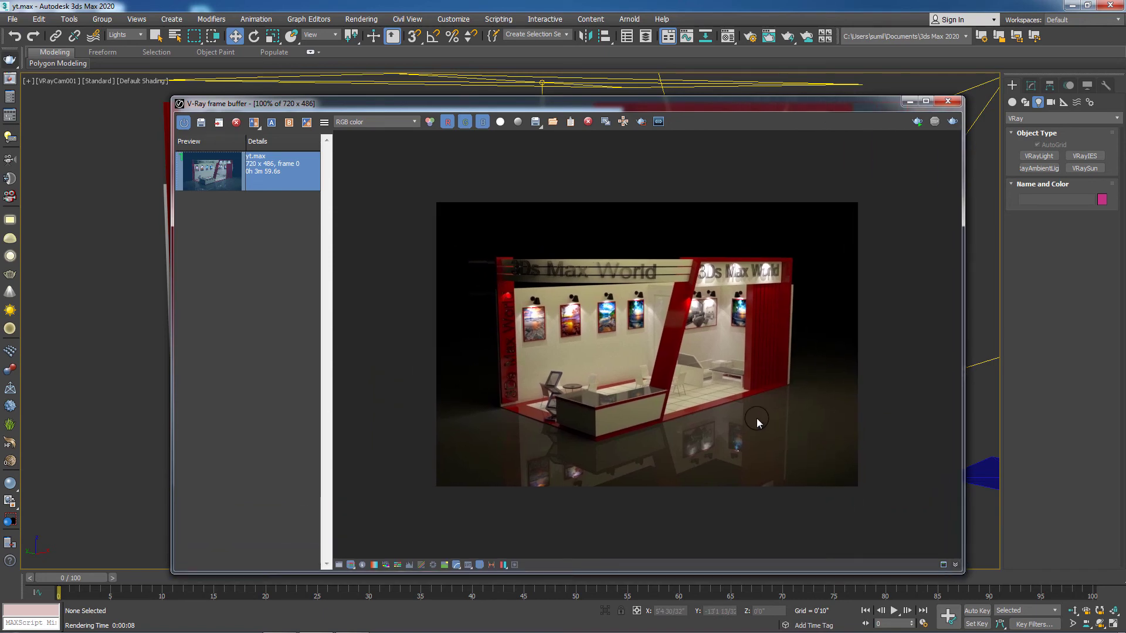
{"action": "scroll", "coordinate": [751, 414], "scroll_direction": "up", "scroll_amount": 1}
{"action": "scroll", "coordinate": [745, 412], "scroll_direction": "down", "scroll_amount": 1}
{"action": "left_click", "coordinate": [669, 173]}
{"action": "left_click_drag", "start_coordinate": [711, 105], "coordinate": [663, 105]}
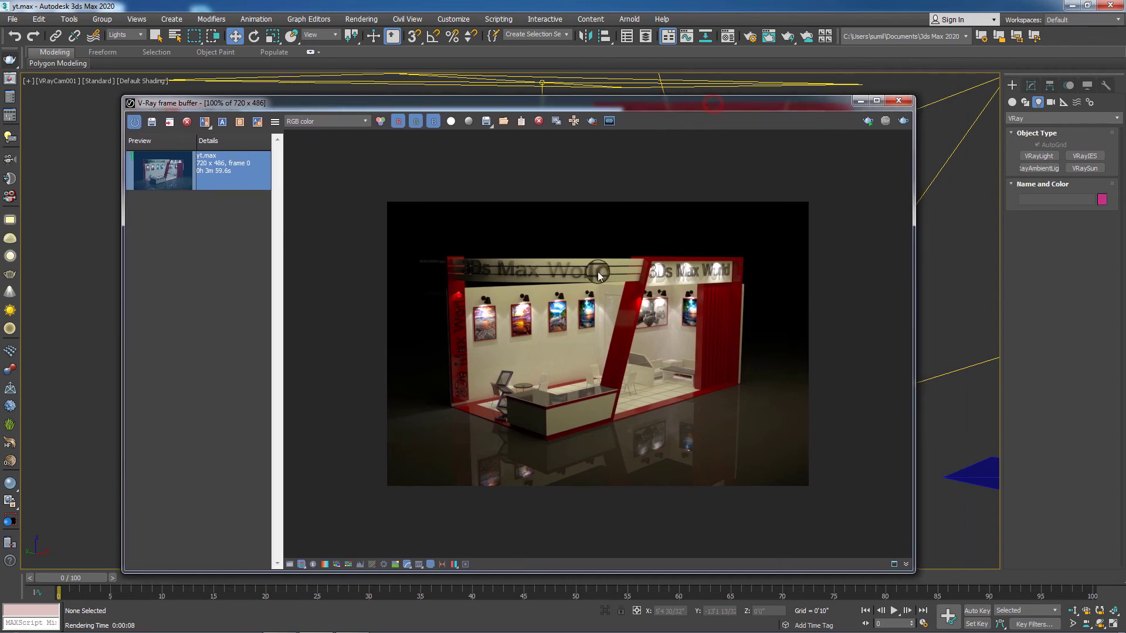
Step: Examine the rendered stall's lit pictures, header, columns and floor reflections up close, and close the frame buffer
{"action": "scroll", "coordinate": [592, 331], "scroll_direction": "up", "scroll_amount": 2}
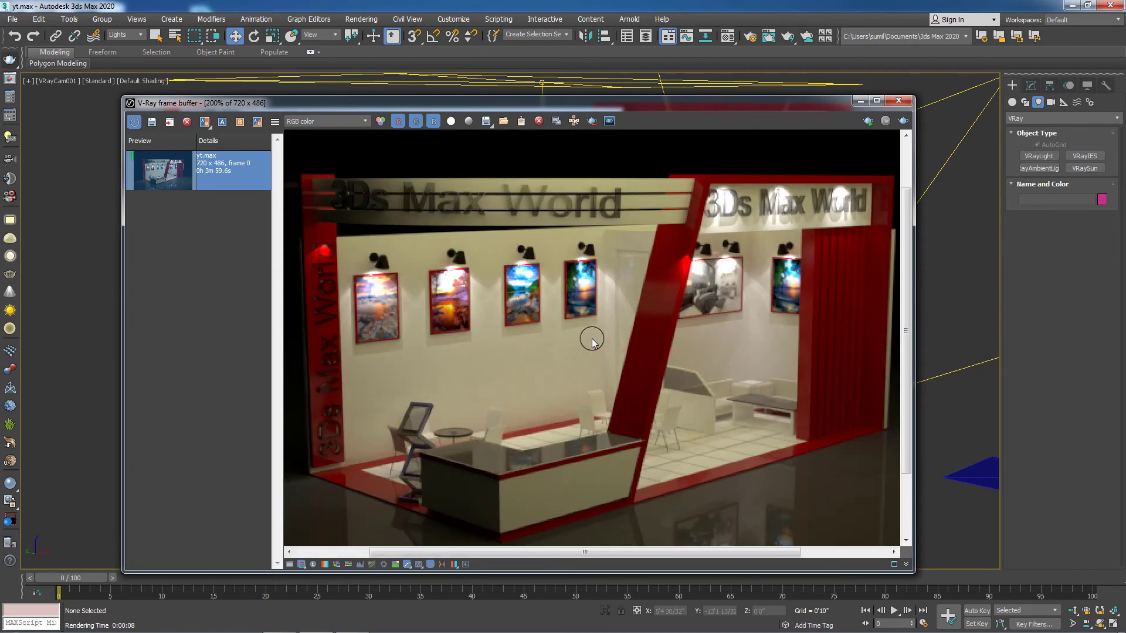
{"action": "double_click", "coordinate": [528, 354]}
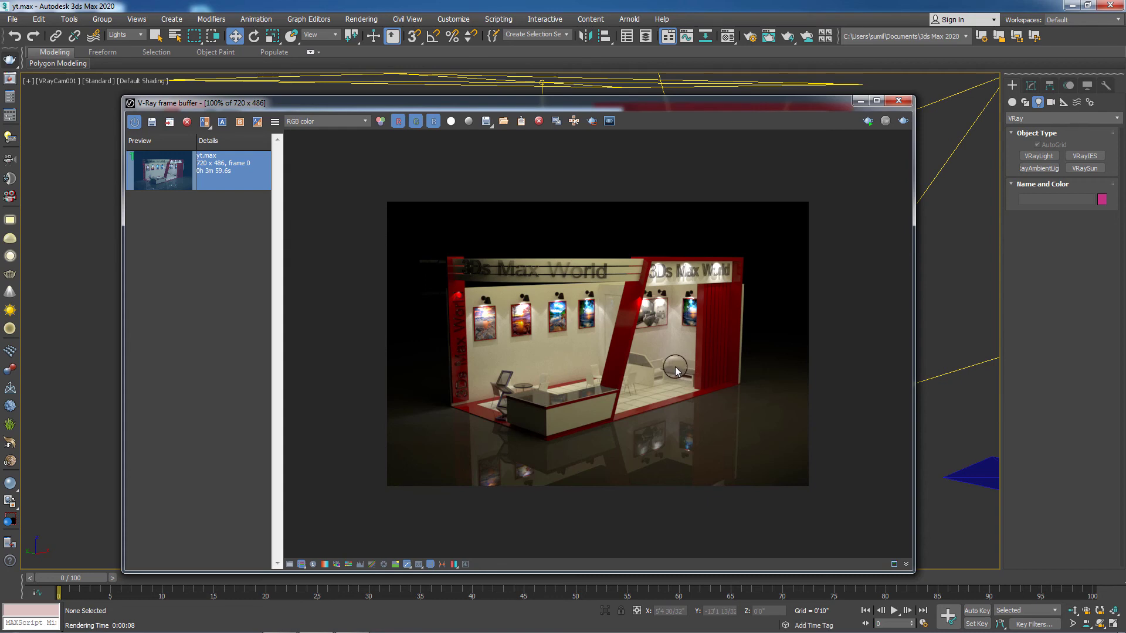
{"action": "scroll", "coordinate": [646, 389], "scroll_direction": "up", "scroll_amount": 2}
{"action": "scroll", "coordinate": [643, 396], "scroll_direction": "down", "scroll_amount": 2}
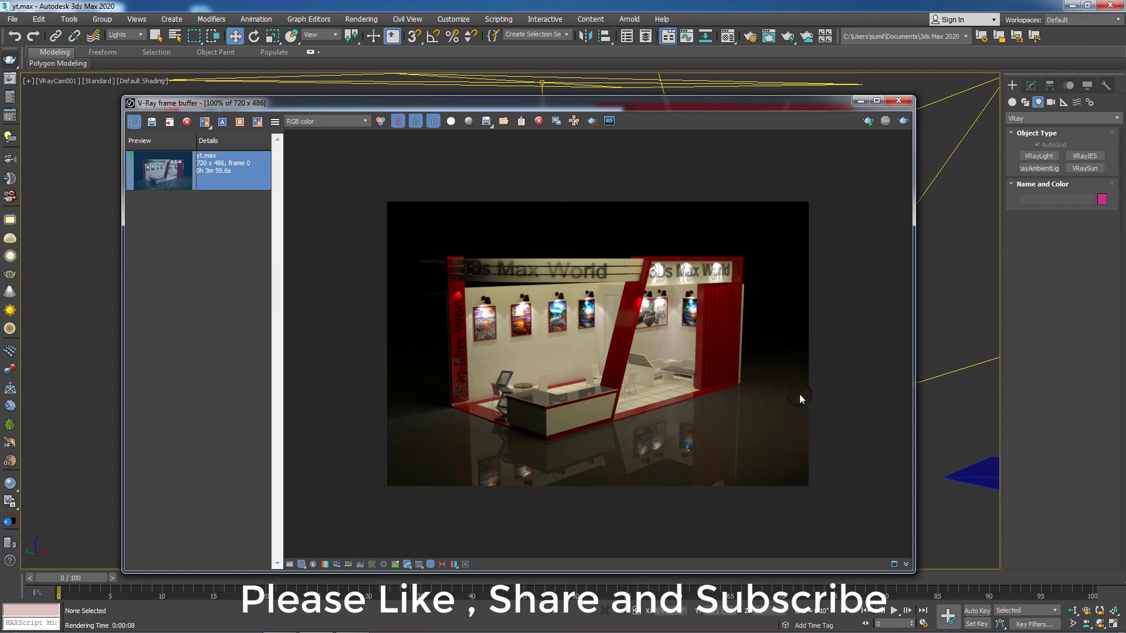
{"action": "scroll", "coordinate": [680, 337], "scroll_direction": "up", "scroll_amount": 2}
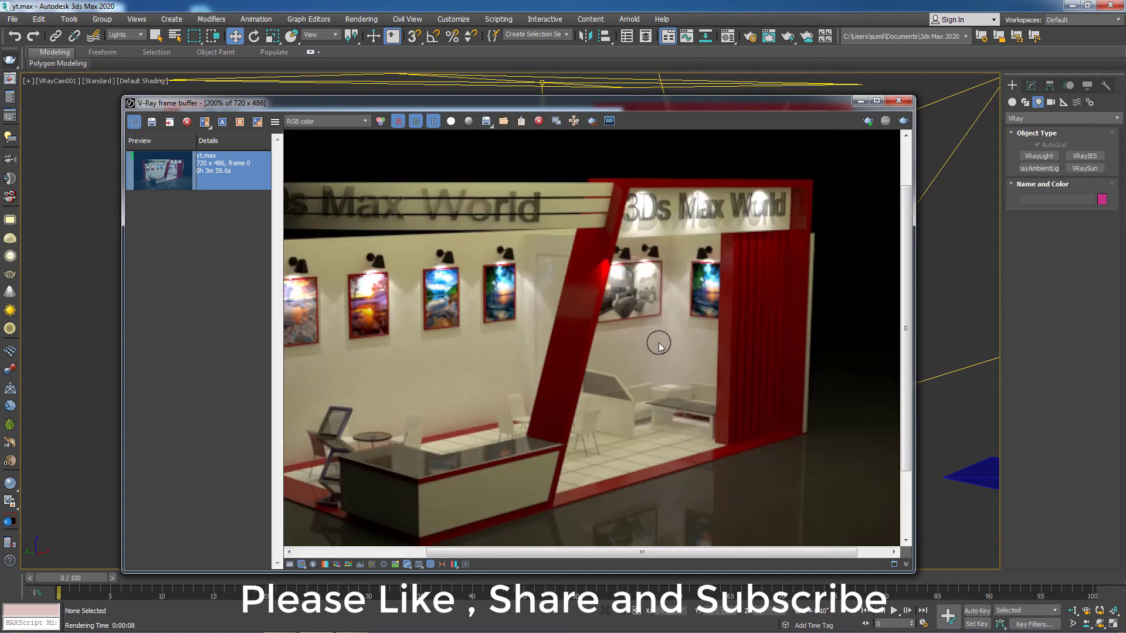
{"action": "scroll", "coordinate": [645, 340], "scroll_direction": "down", "scroll_amount": 2}
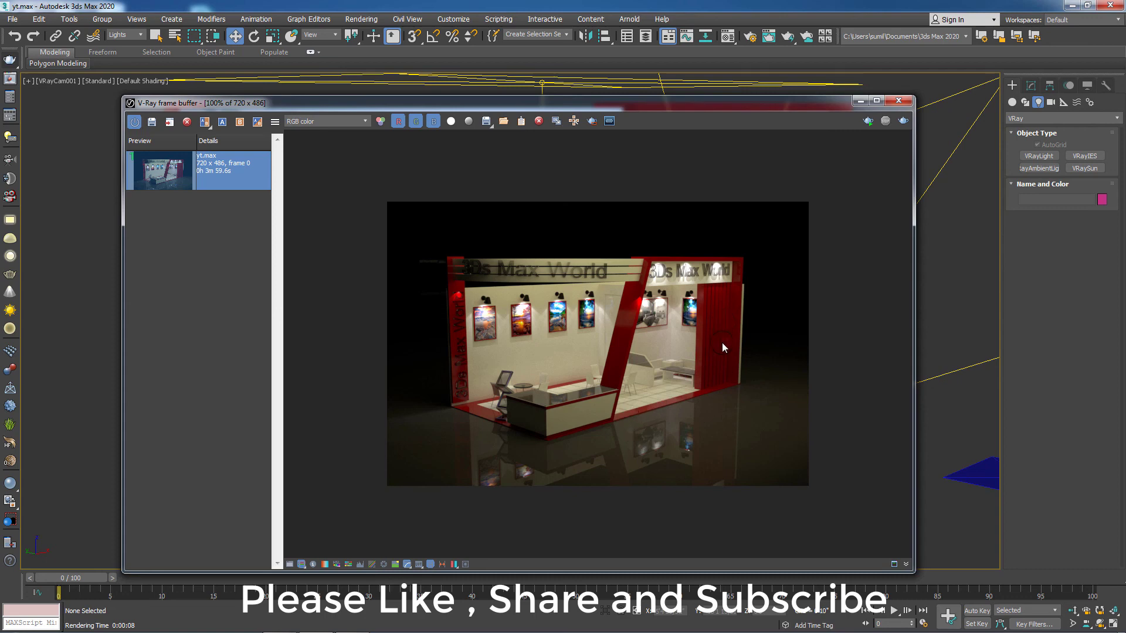
{"action": "scroll", "coordinate": [708, 367], "scroll_direction": "up", "scroll_amount": 1}
{"action": "left_click", "coordinate": [899, 101]}
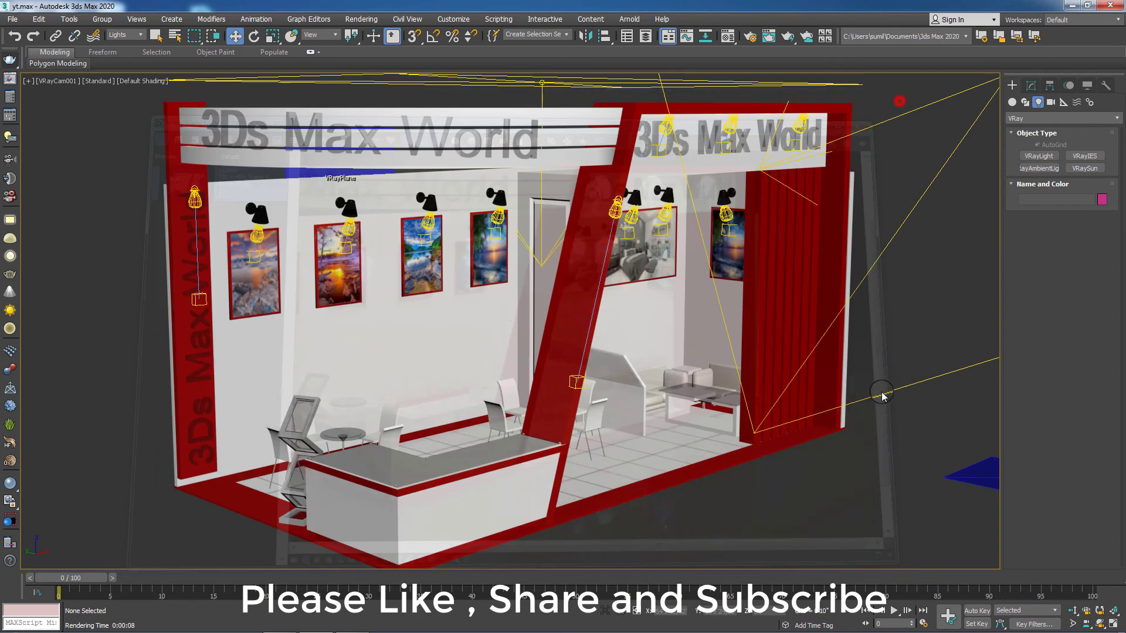